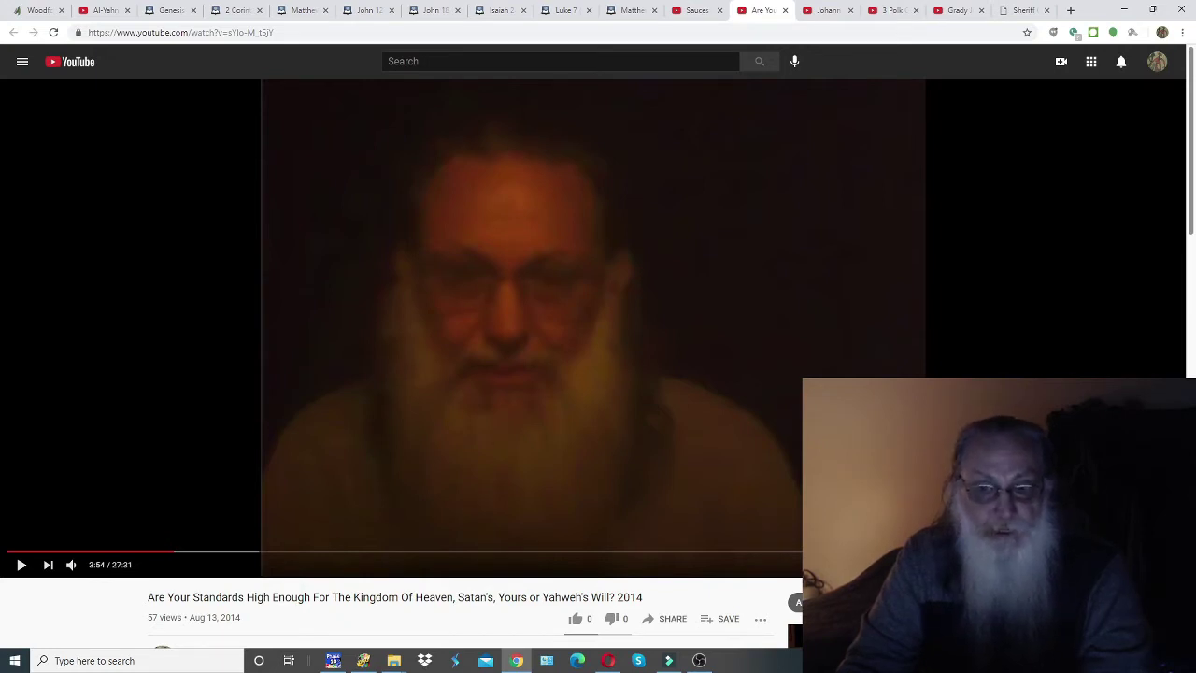
Step: Switch to OBS, shrink the Video Capture Device source into the lower-right corner of the scene, and return to Filmora
left_click(674, 660)
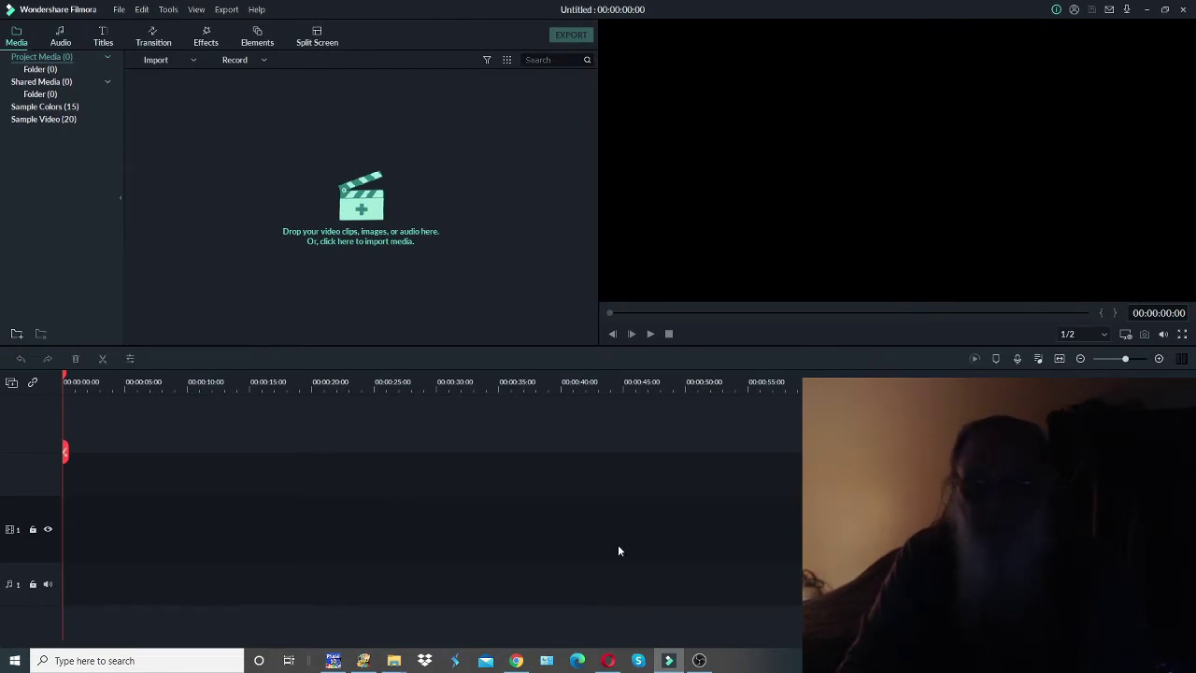
left_click(700, 660)
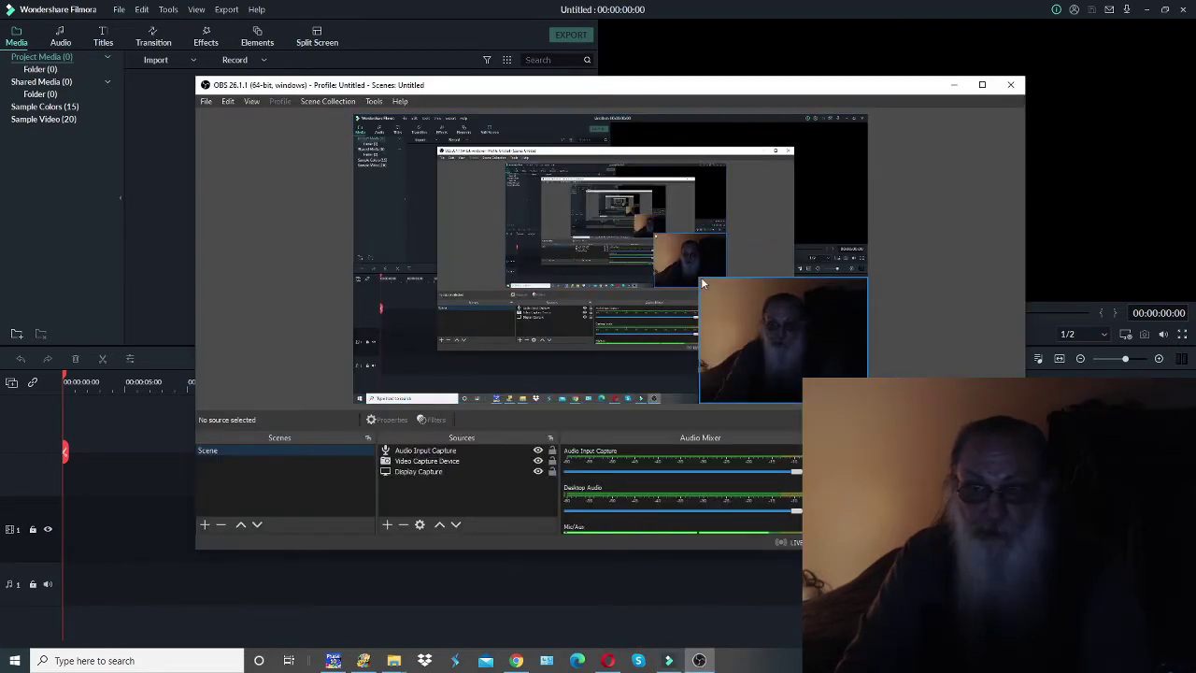
left_click(713, 293)
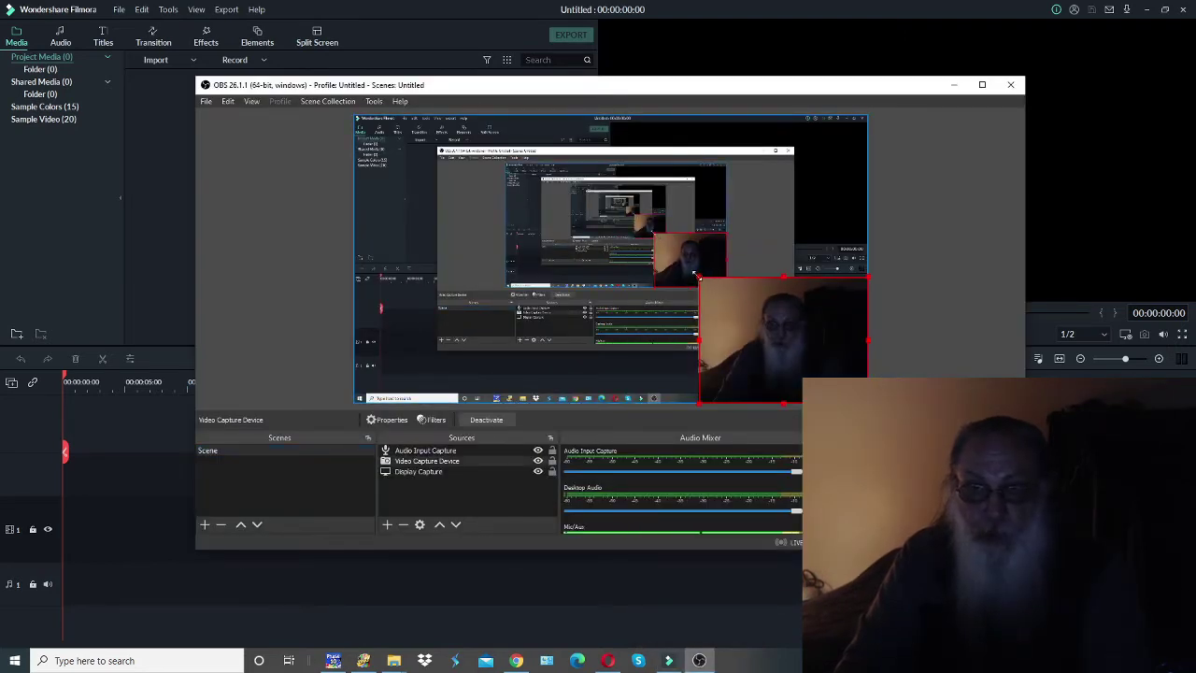
left_click_drag(697, 276, 800, 363)
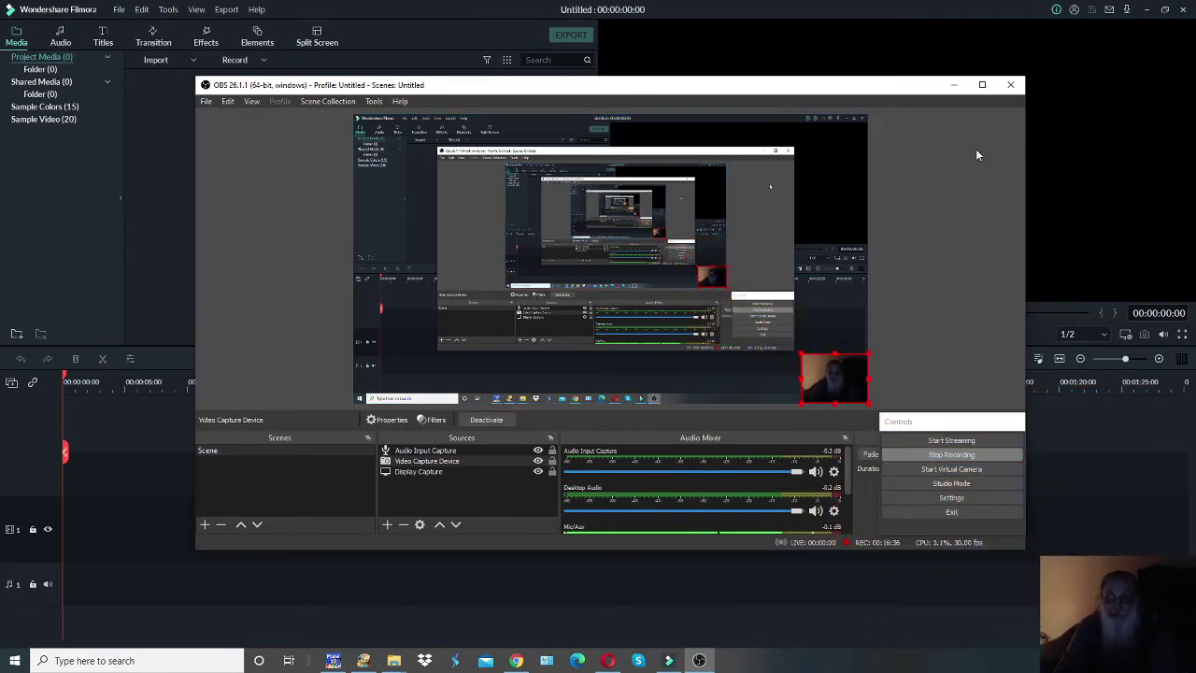
left_click(954, 85)
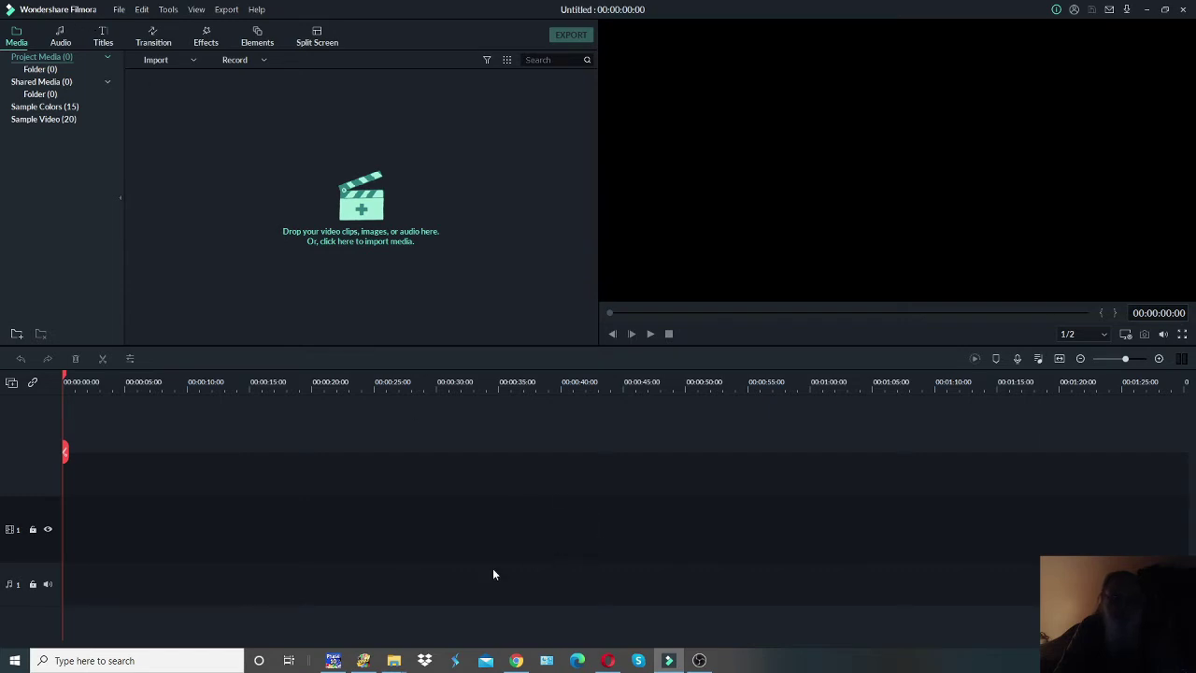
Step: Enlarge the OBS webcam source over most of the scene, and shrink it back to a small picture in the lower-right corner
key("alt+Tab")
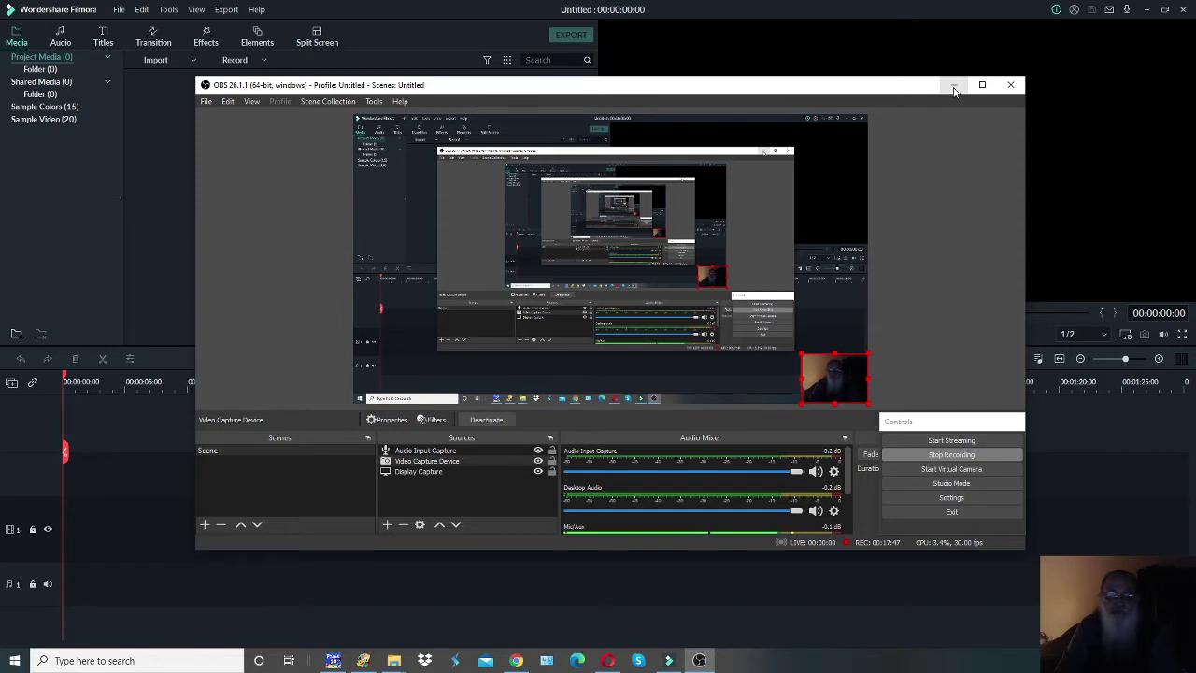
left_click_drag(799, 352, 479, 113)
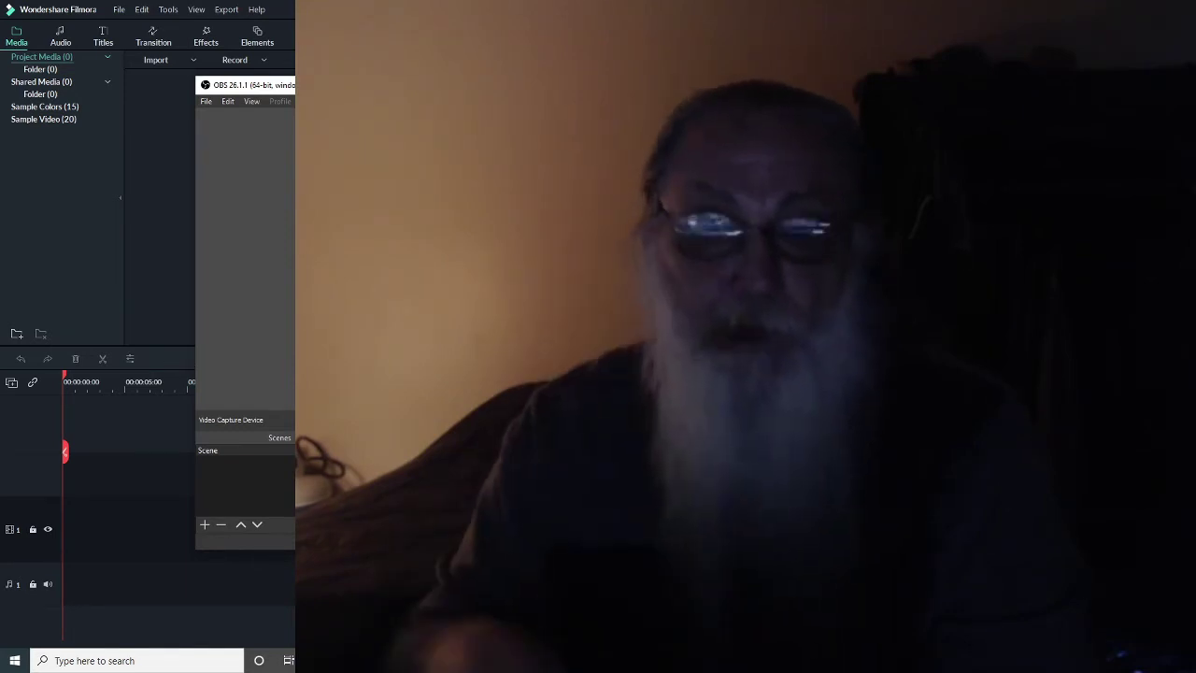
left_click_drag(480, 115, 807, 360)
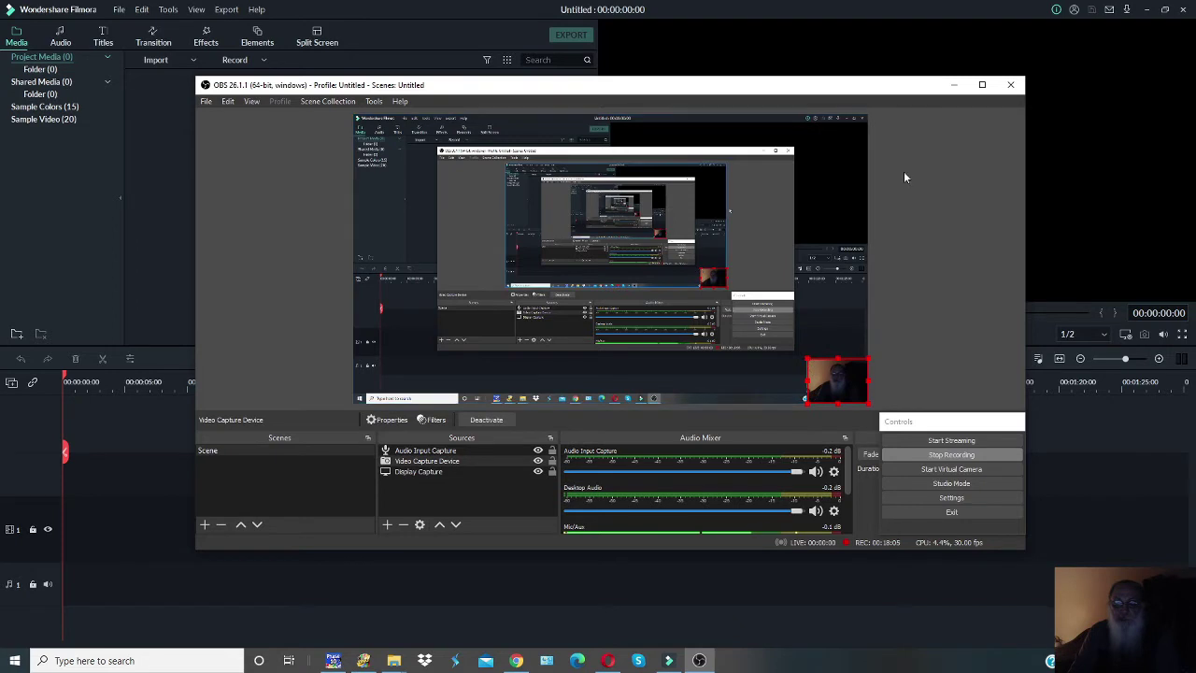
left_click(954, 85)
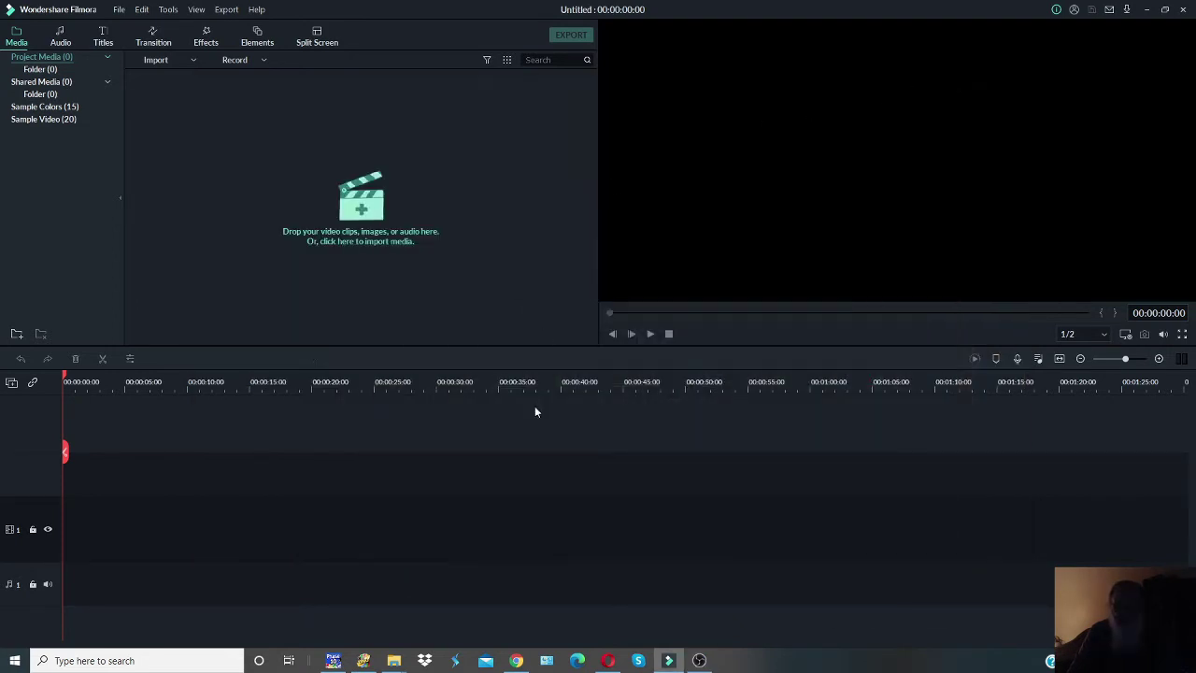
mouse_move(395, 663)
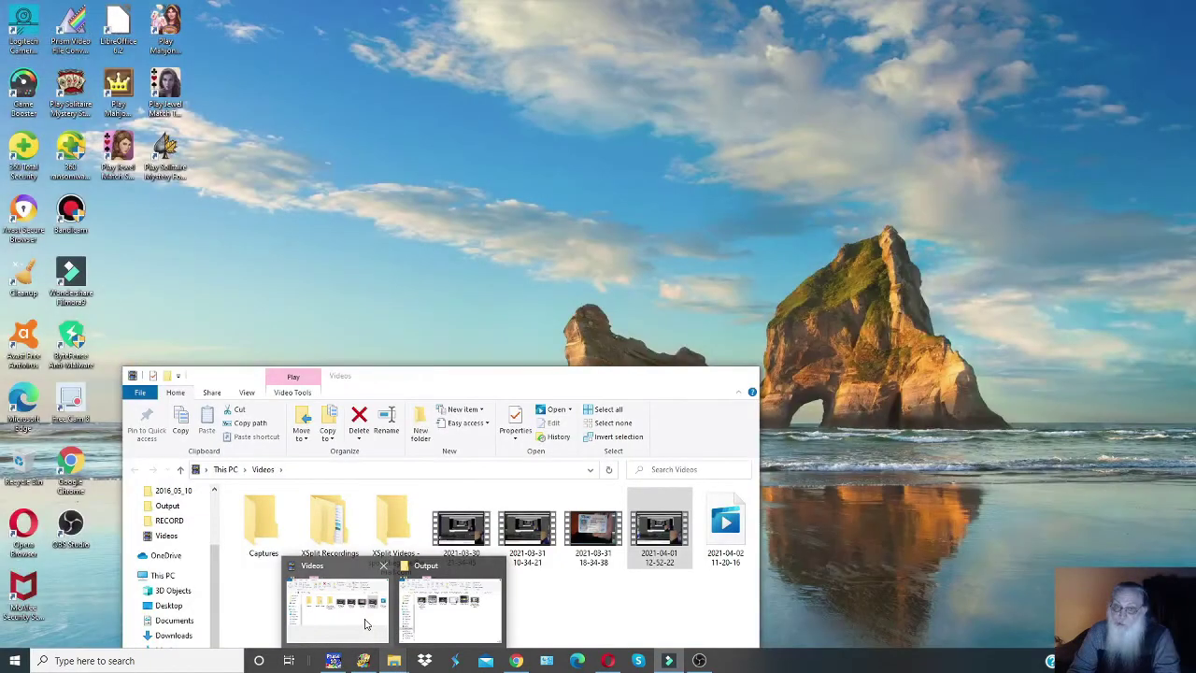
left_click(365, 623)
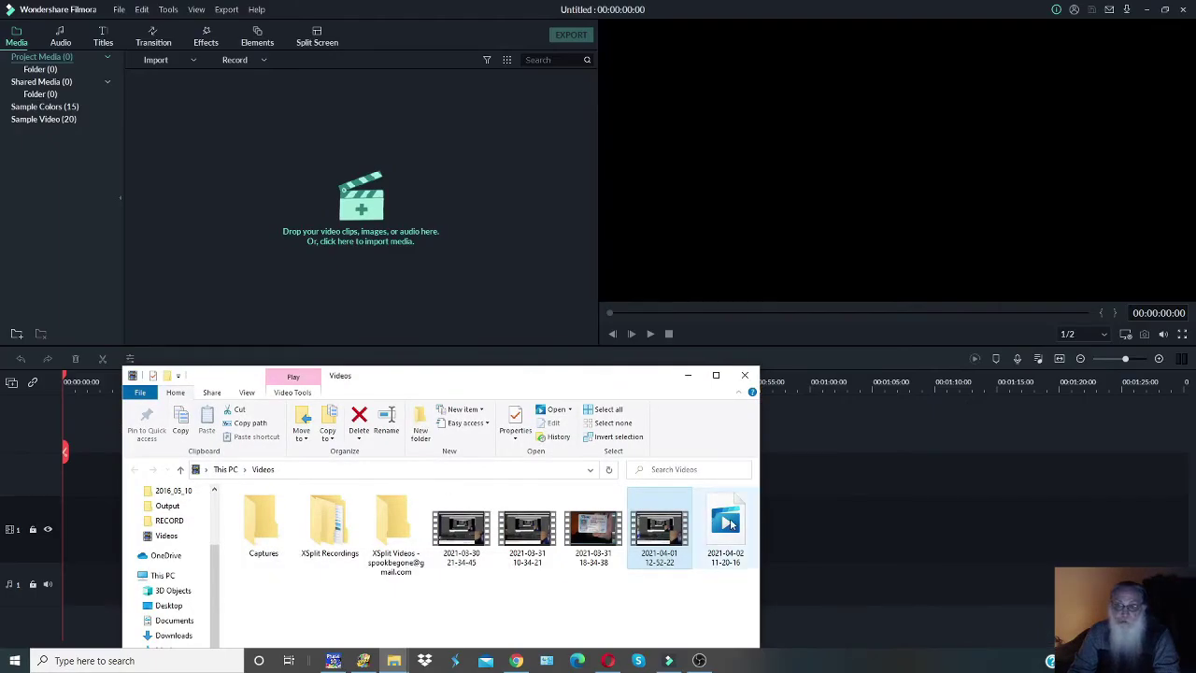
left_click_drag(462, 525, 196, 165)
Step: Look at the exported videos in the Wondershare Filmora 9 Output folder and return to the project
key("alt+Tab")
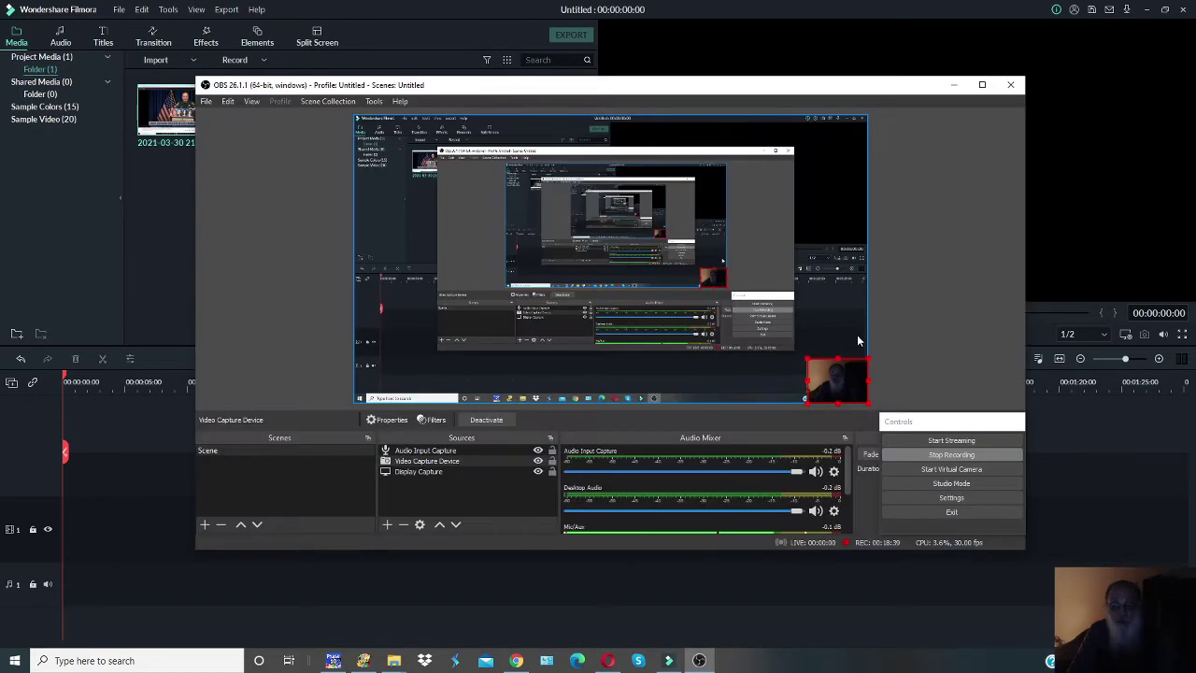
left_click(956, 85)
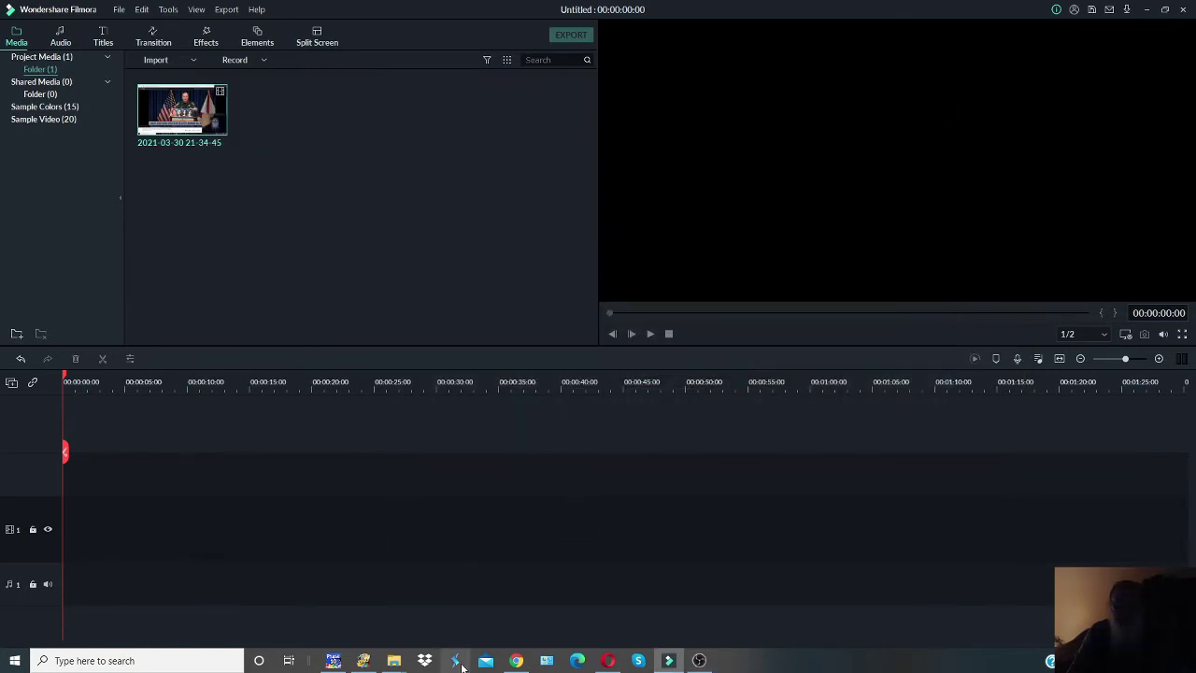
mouse_move(394, 659)
left_click(450, 625)
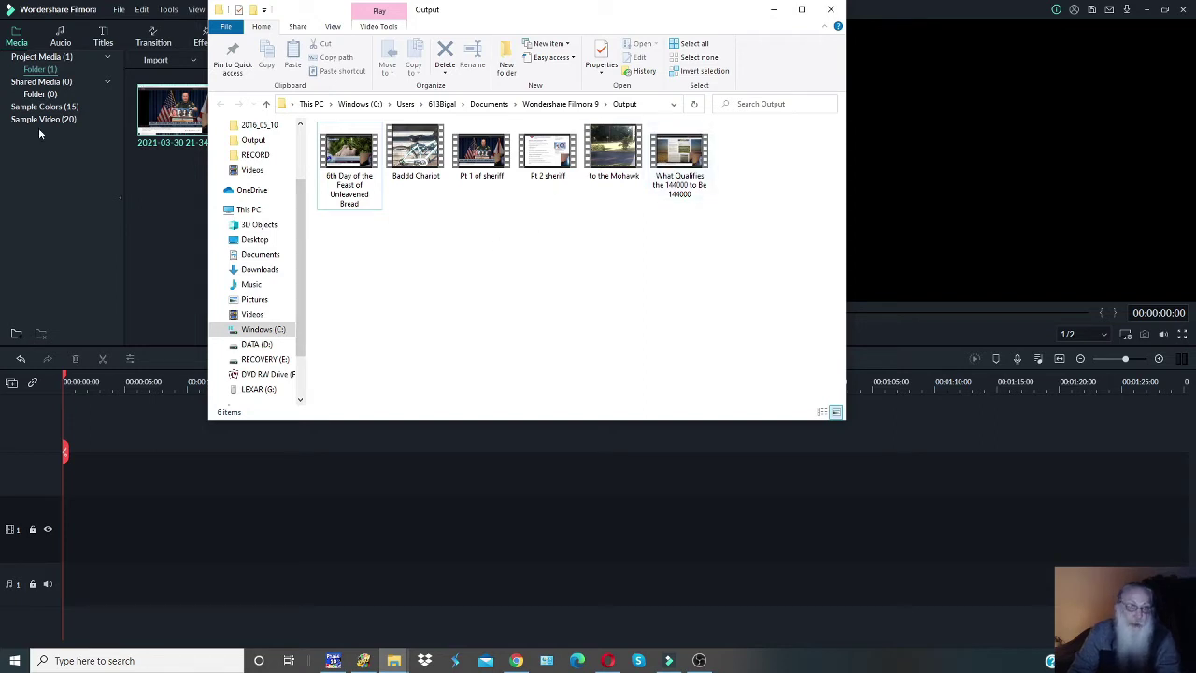
left_click(773, 11)
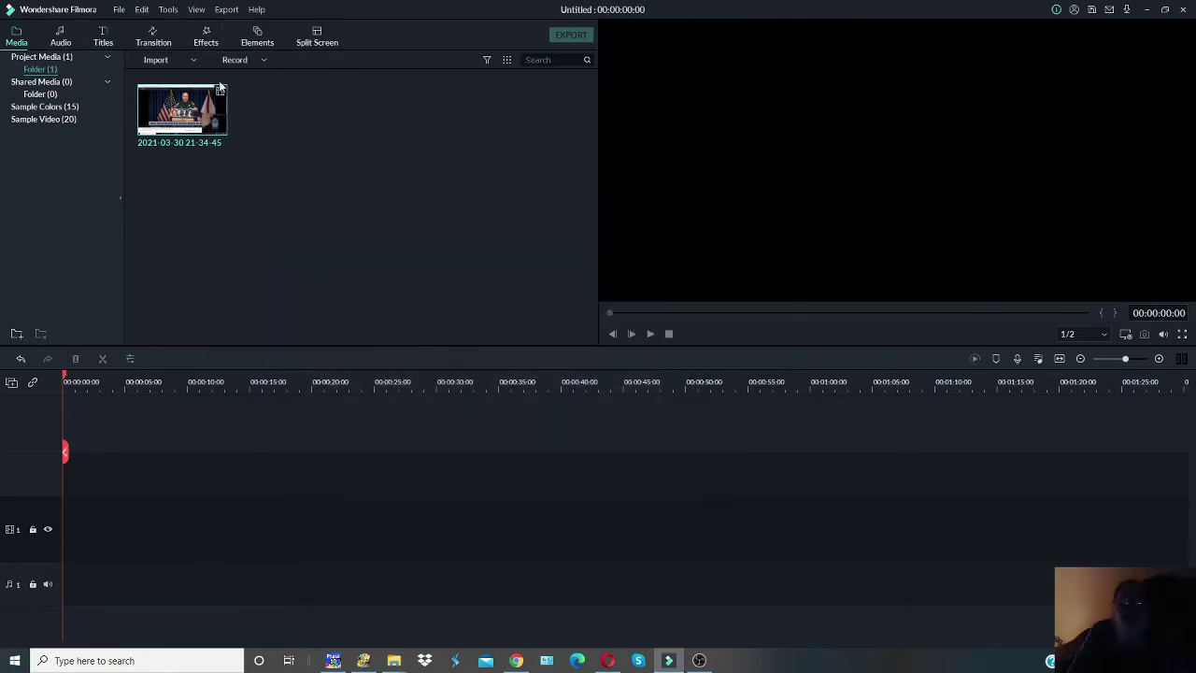
left_click_drag(211, 107, 66, 533)
left_click(580, 351)
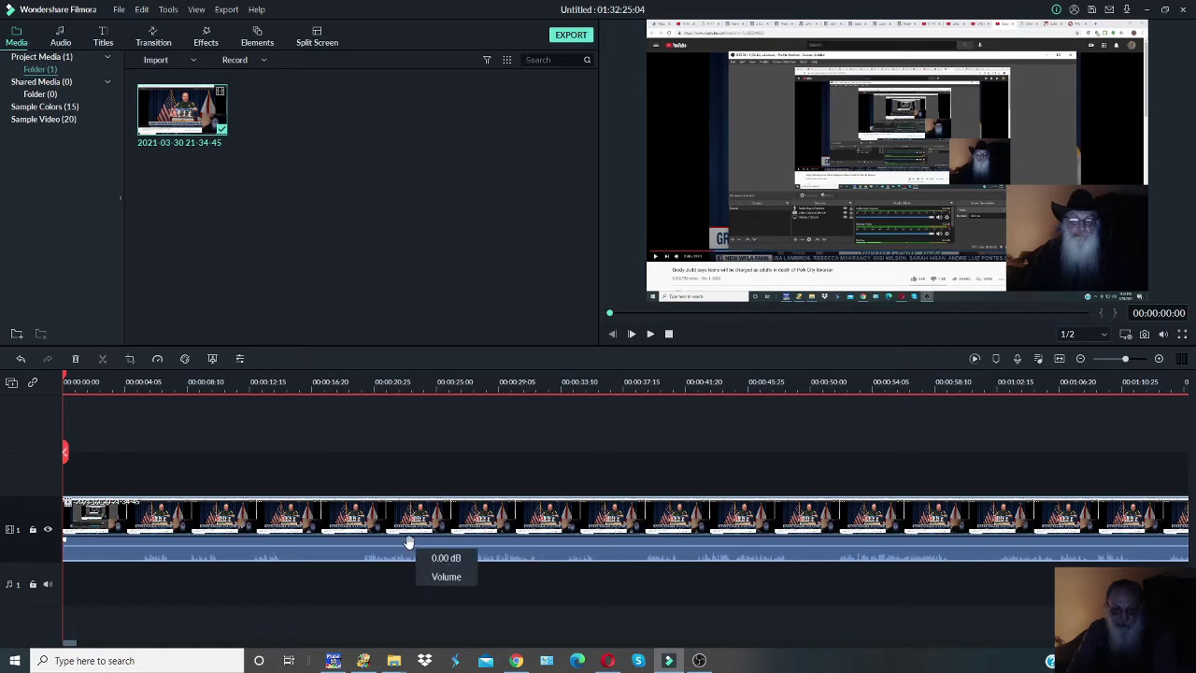
left_click_drag(409, 547, 409, 536)
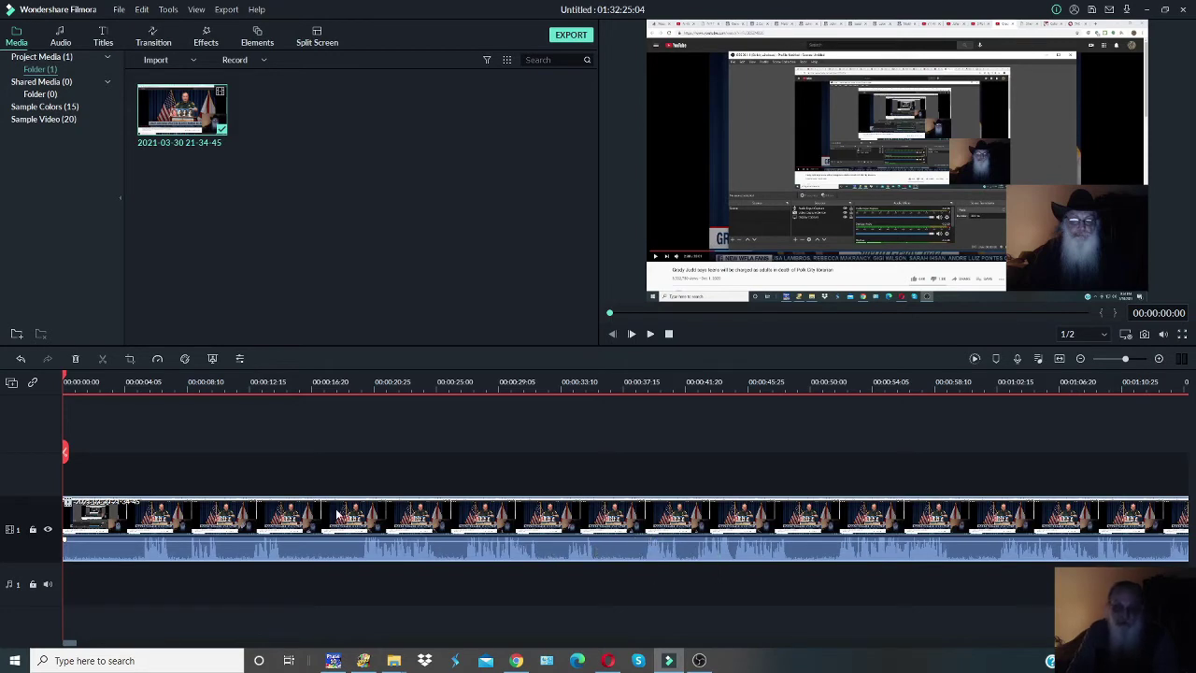
Step: Split the timeline clip at 00:00:03:21 and delete the opening segment before the cut
left_click_drag(66, 453, 119, 452)
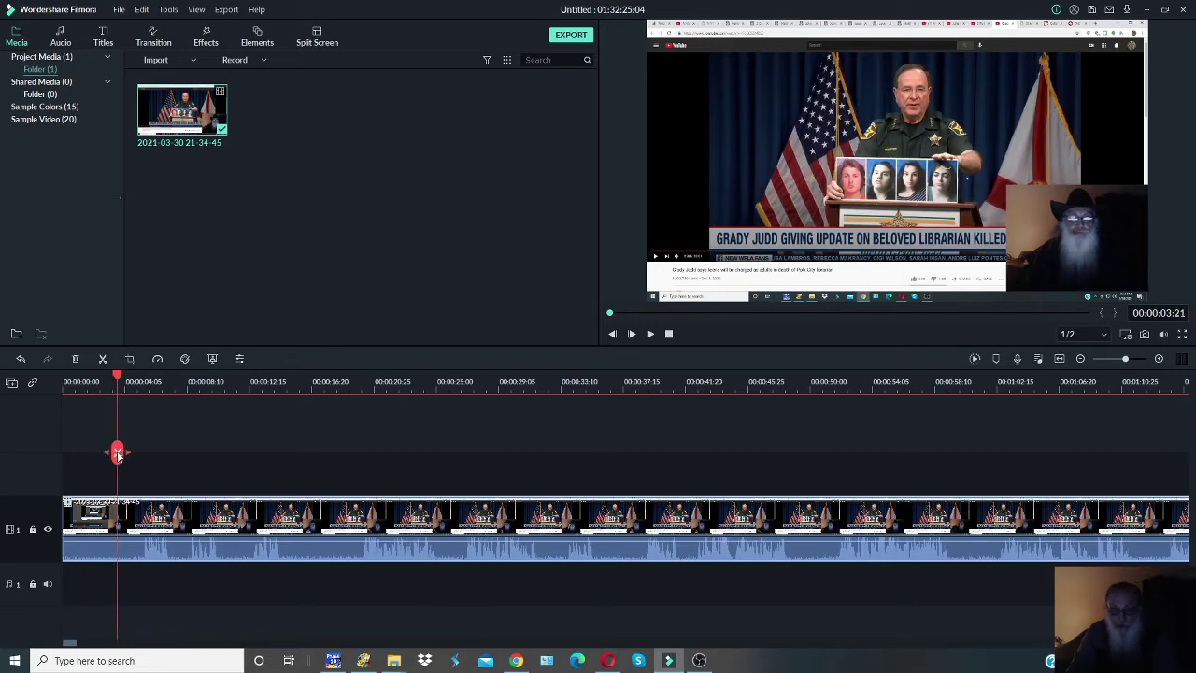
left_click(117, 453)
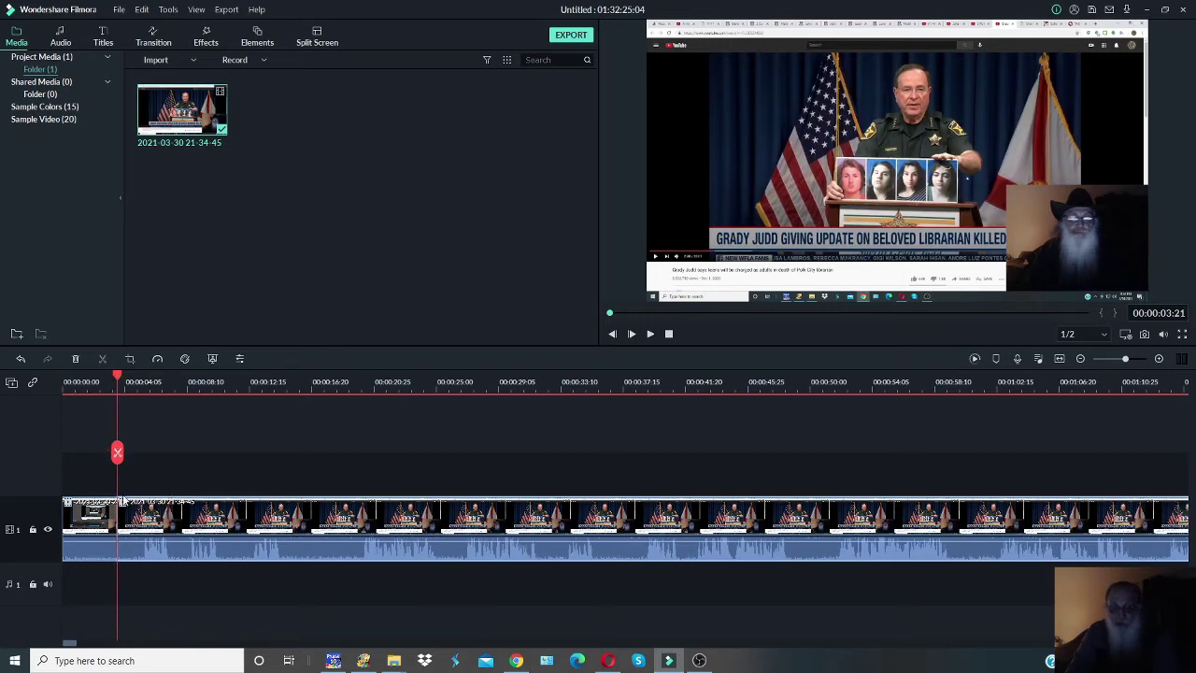
left_click_drag(116, 452, 103, 453)
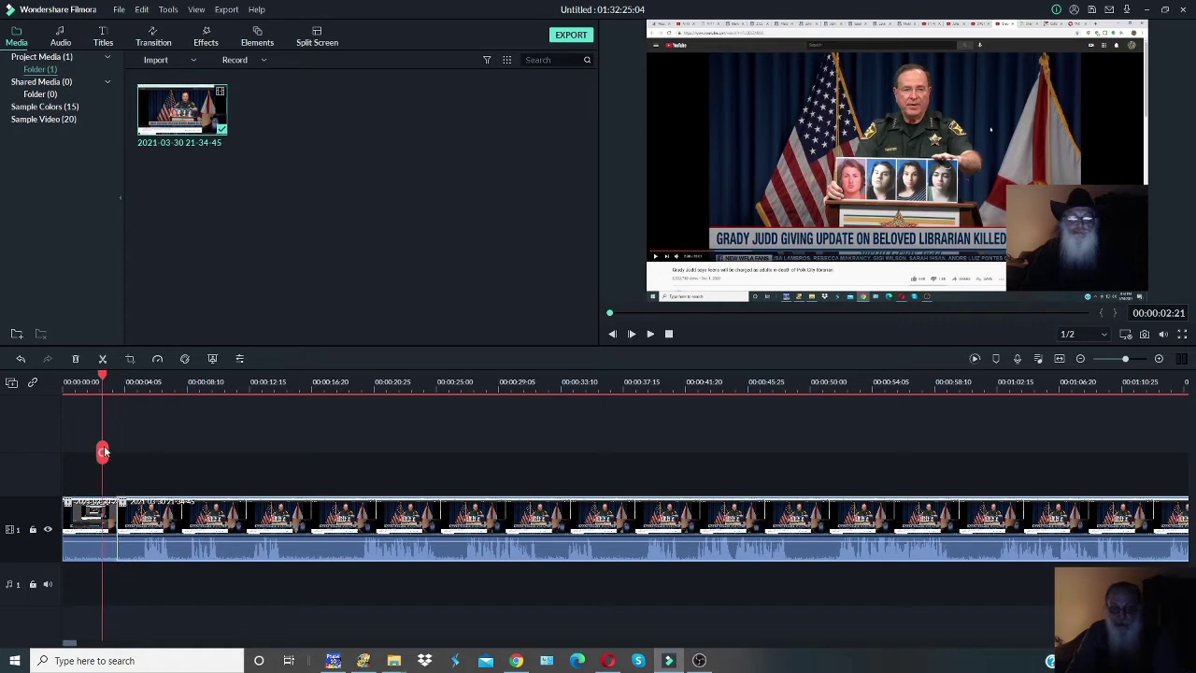
right_click(84, 519)
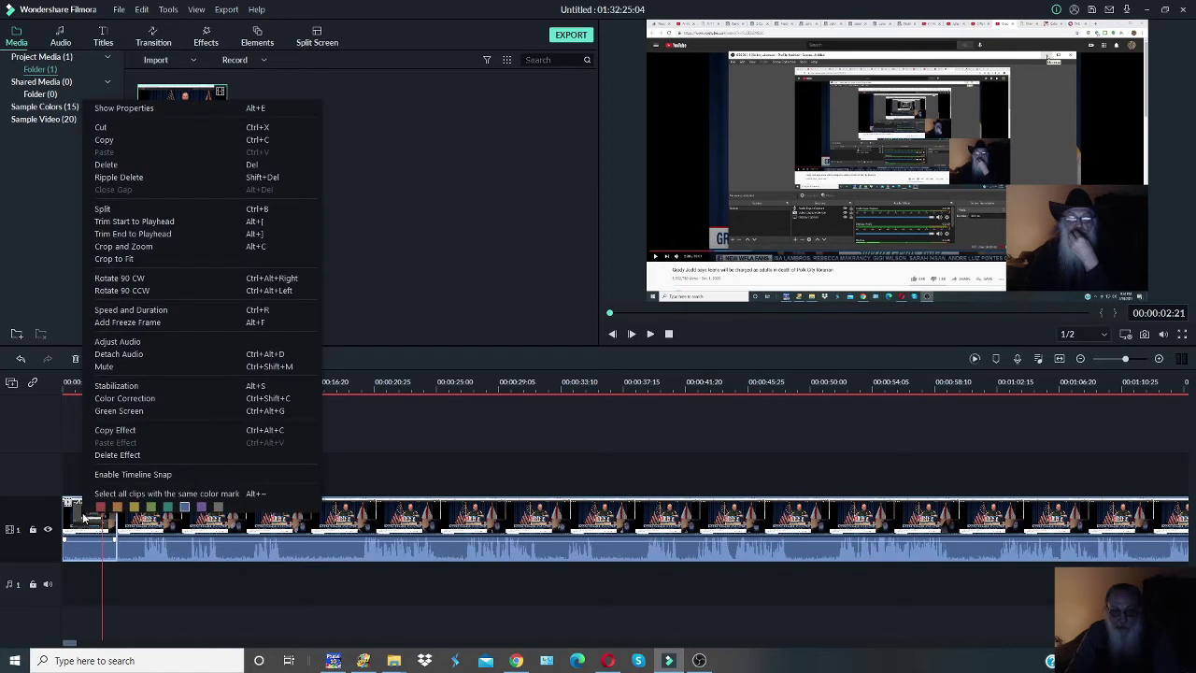
left_click(181, 165)
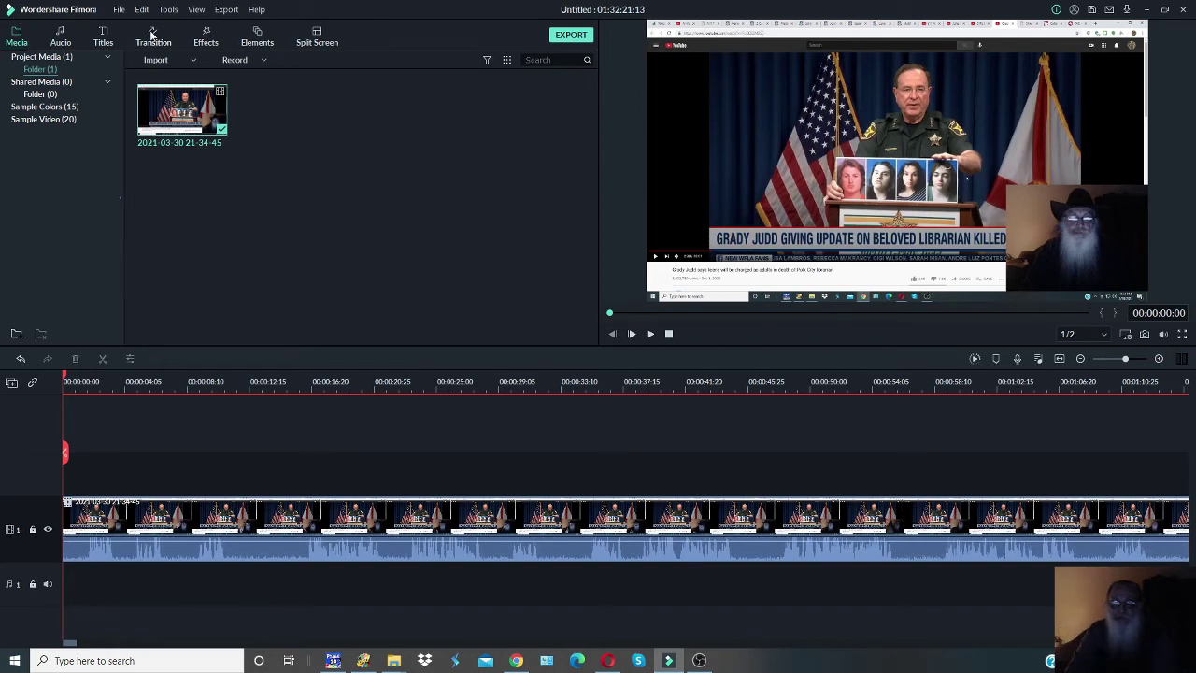
Step: Add a Cube transition to the beginning of the clip on video track 1
left_click(103, 39)
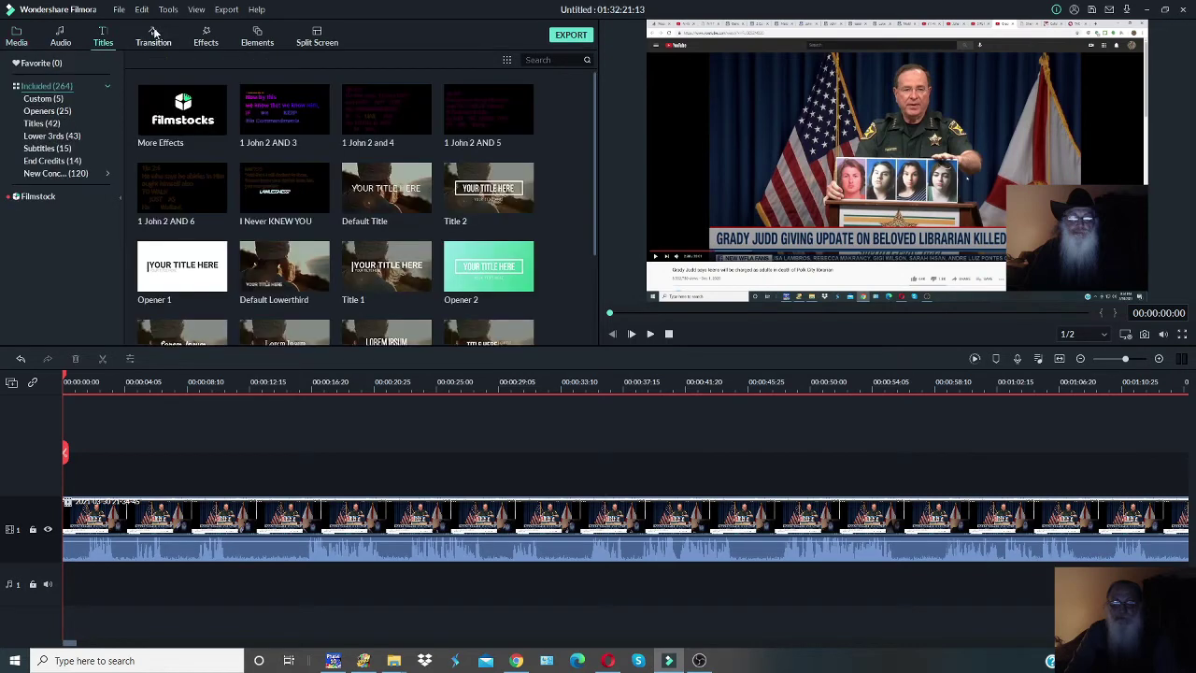
left_click(147, 34)
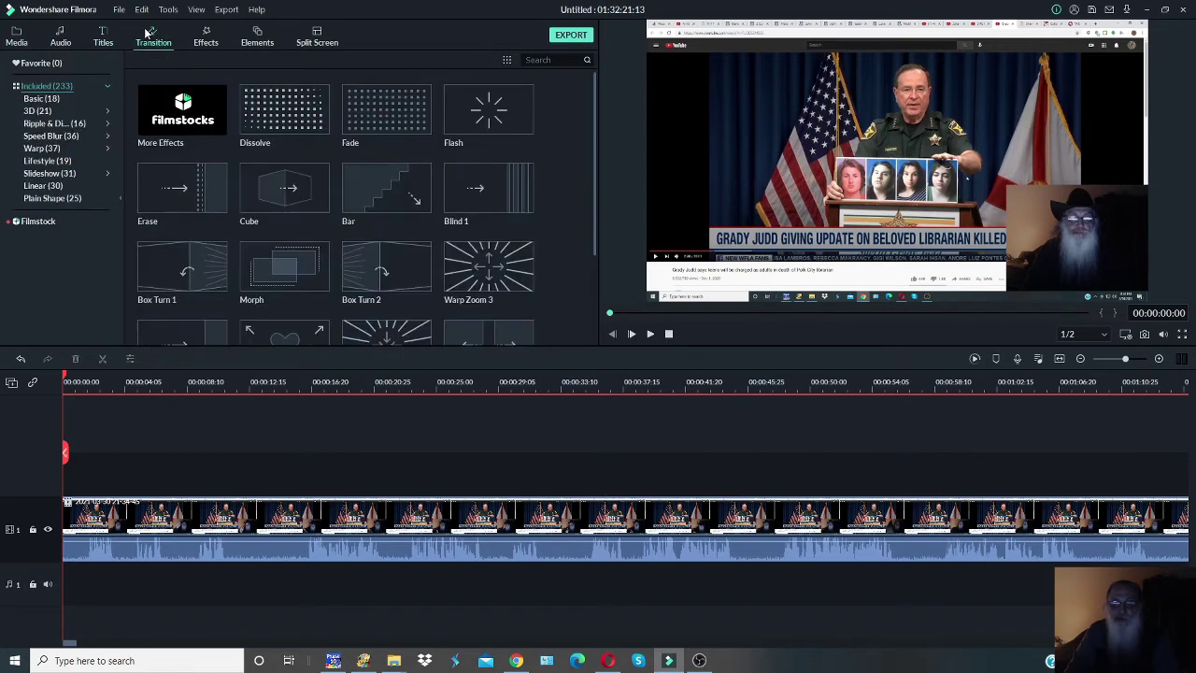
left_click(308, 182)
left_click_drag(283, 245, 93, 519)
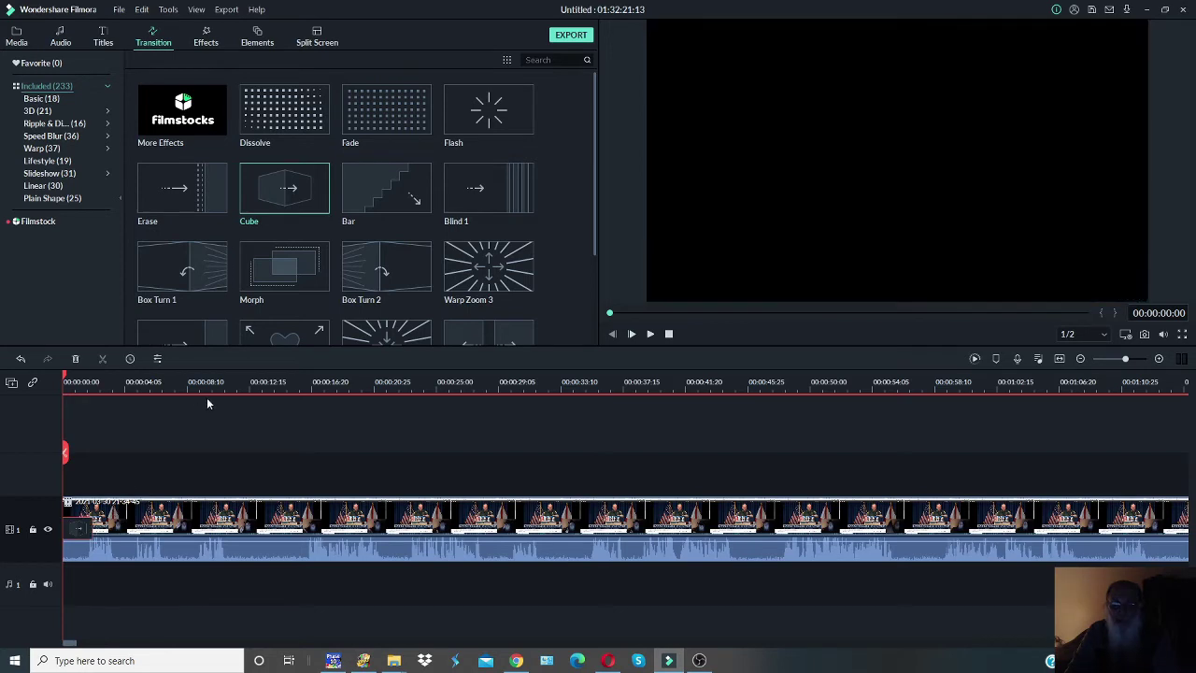
Step: Play back the beginning of the timeline to preview the Cube transition, and pause at about 25 seconds
mouse_move(300, 183)
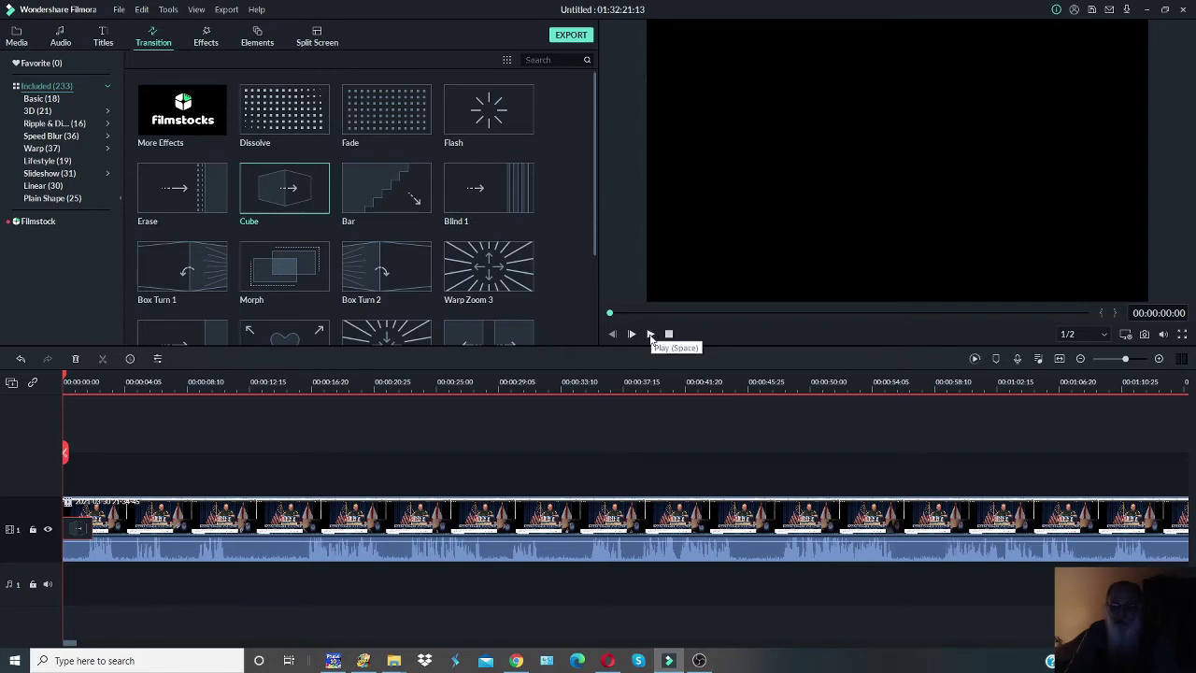
left_click(651, 336)
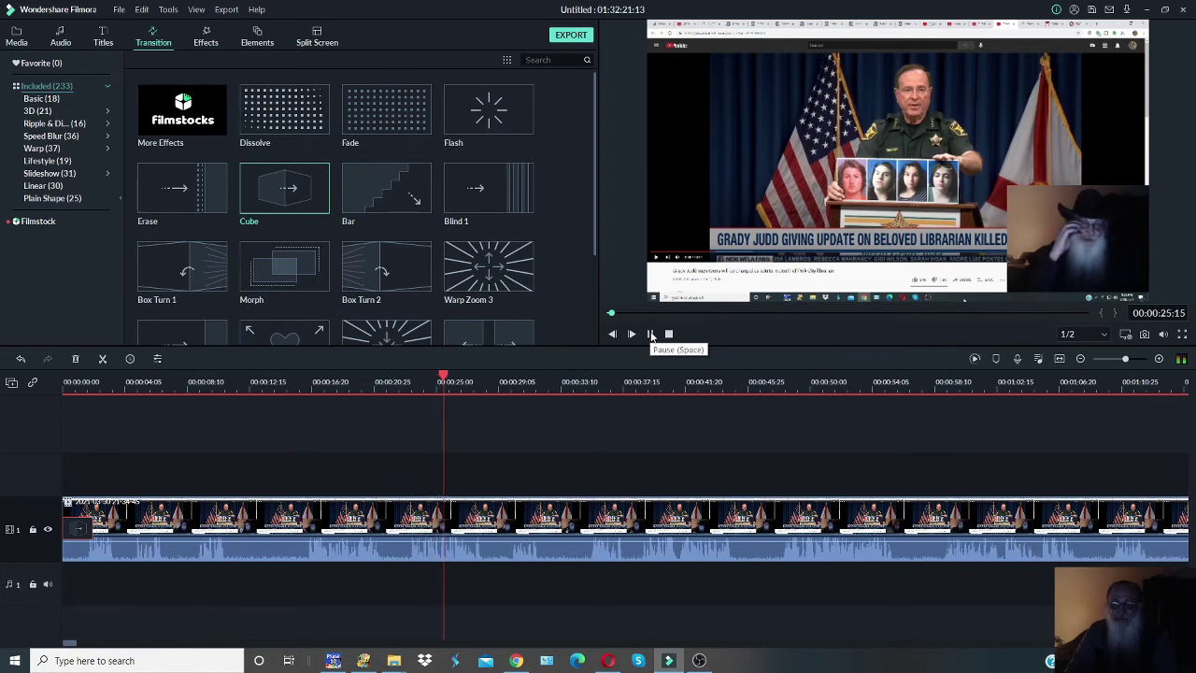
left_click(651, 335)
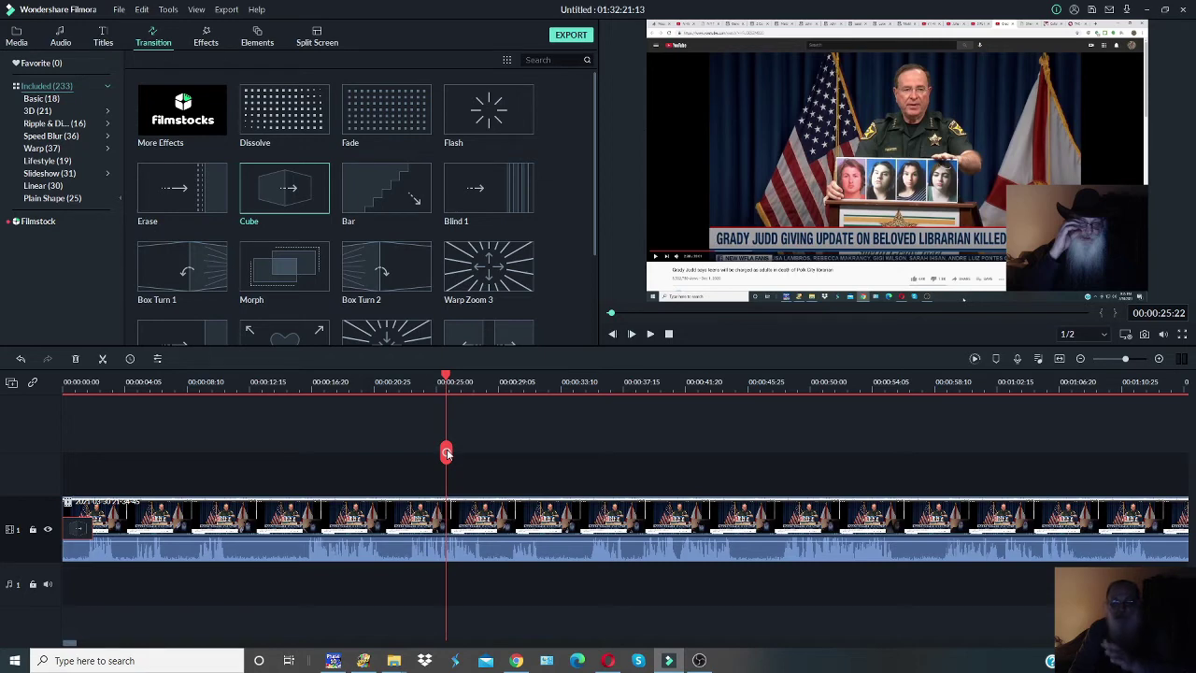
Step: Split the clip at 00:00:04:26 and 00:00:03:13 and delete the short segment between the two cuts
left_click_drag(447, 453, 136, 441)
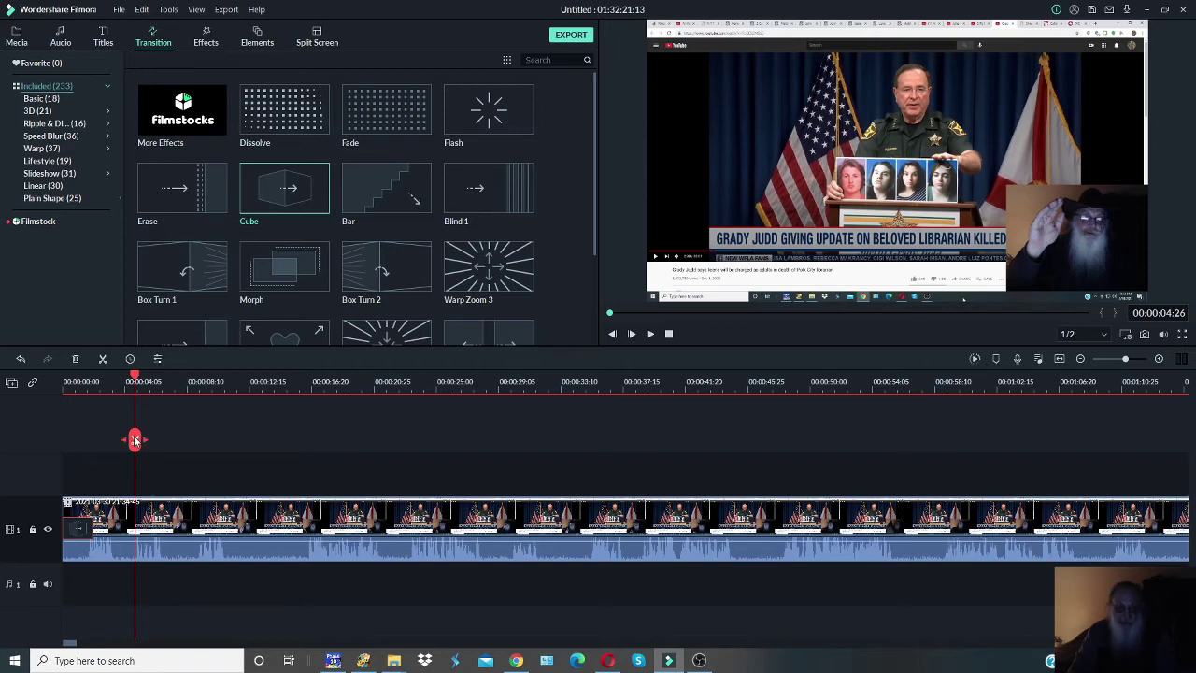
left_click(135, 439)
left_click_drag(134, 440, 113, 439)
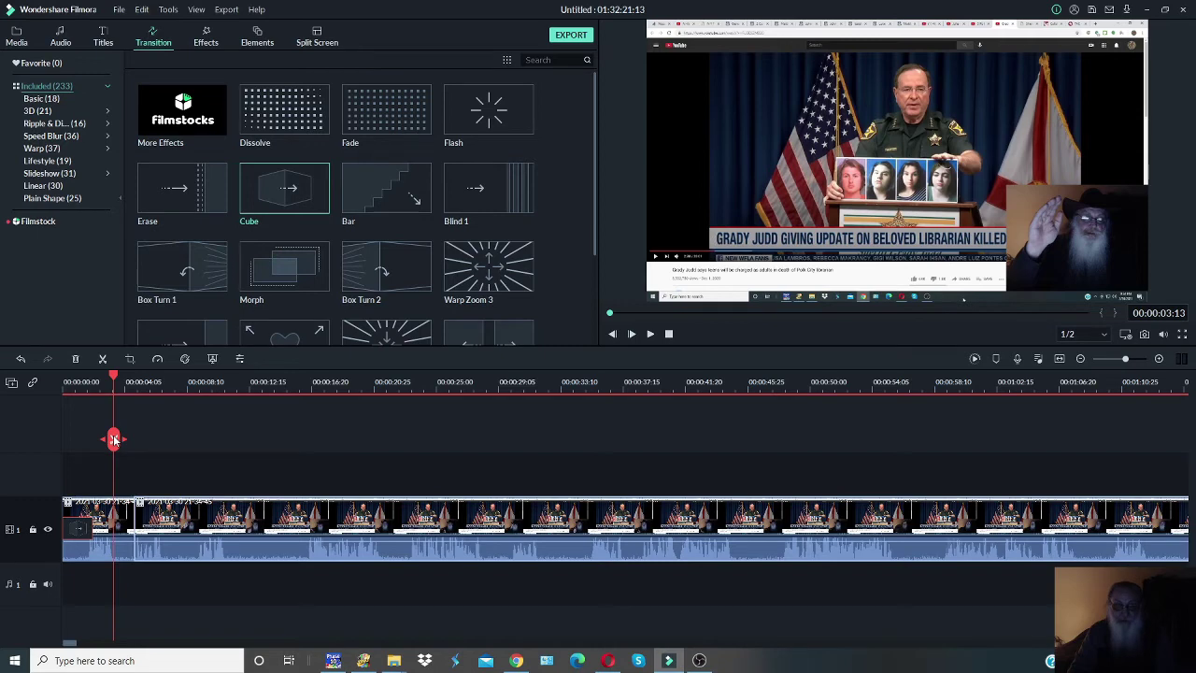
left_click_drag(114, 439, 75, 436)
left_click(652, 334)
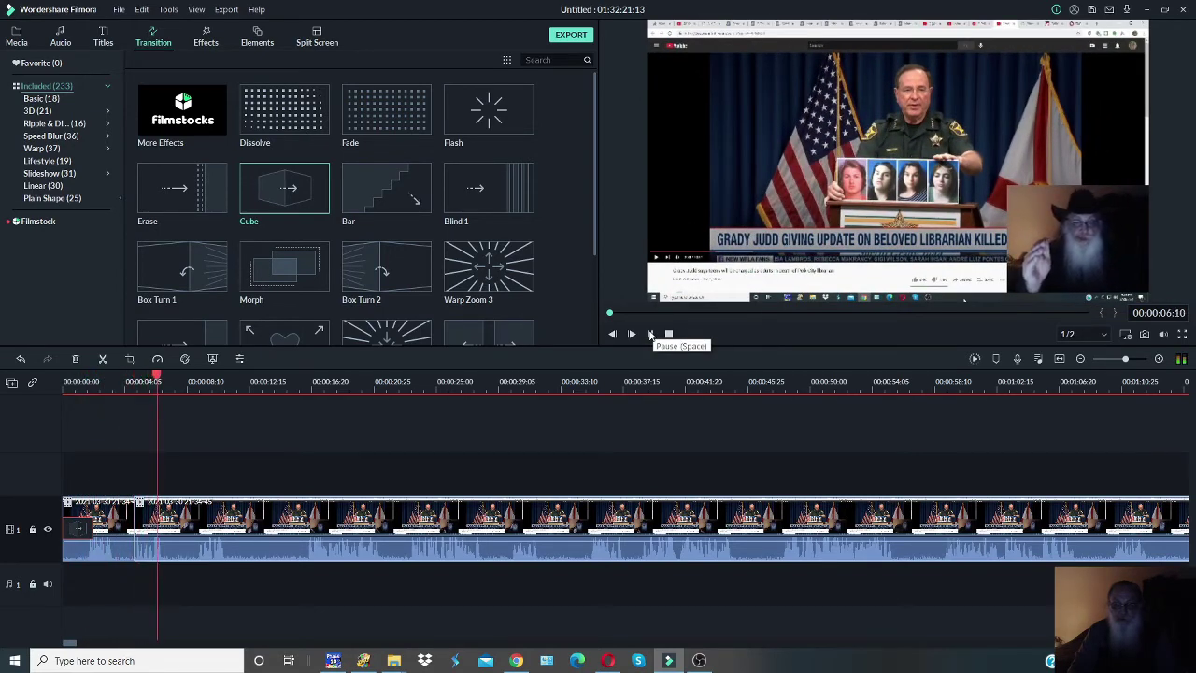
left_click(651, 333)
left_click_drag(160, 434, 113, 425)
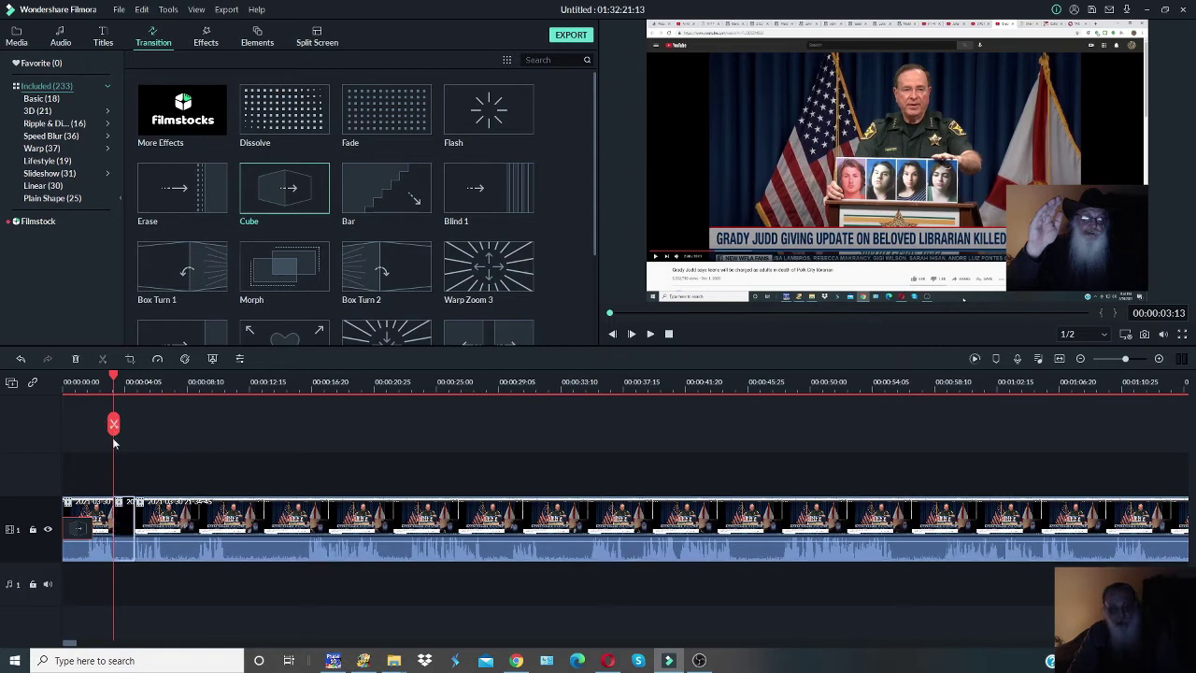
right_click(127, 521)
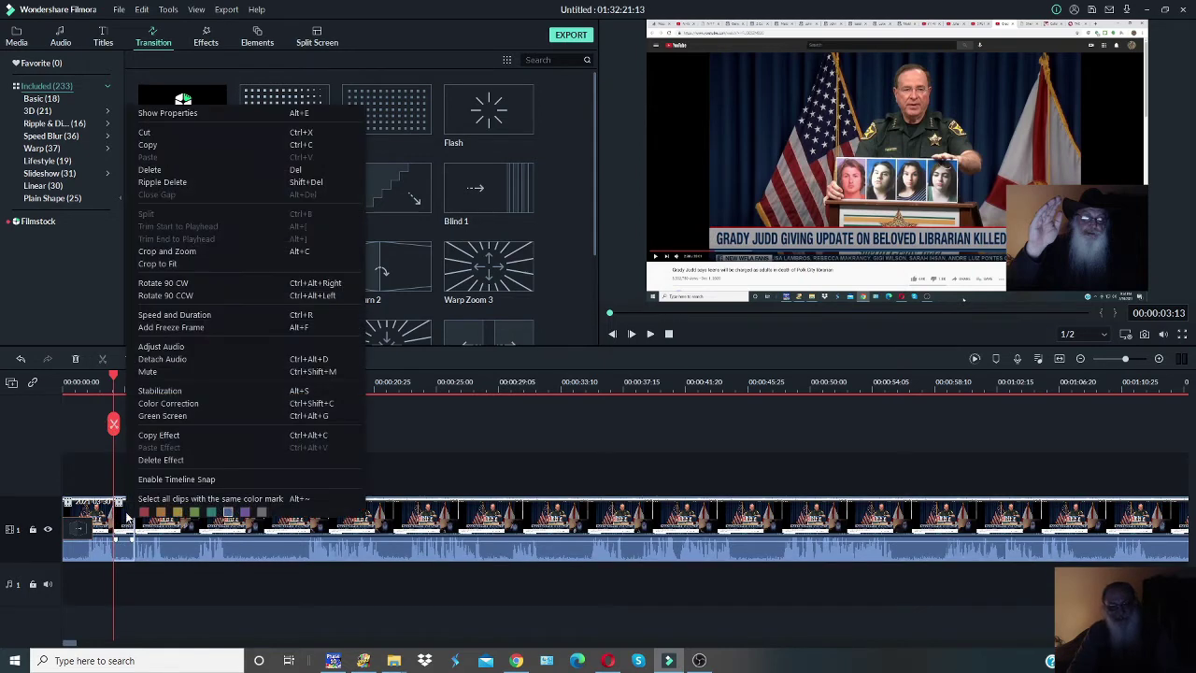
left_click(186, 169)
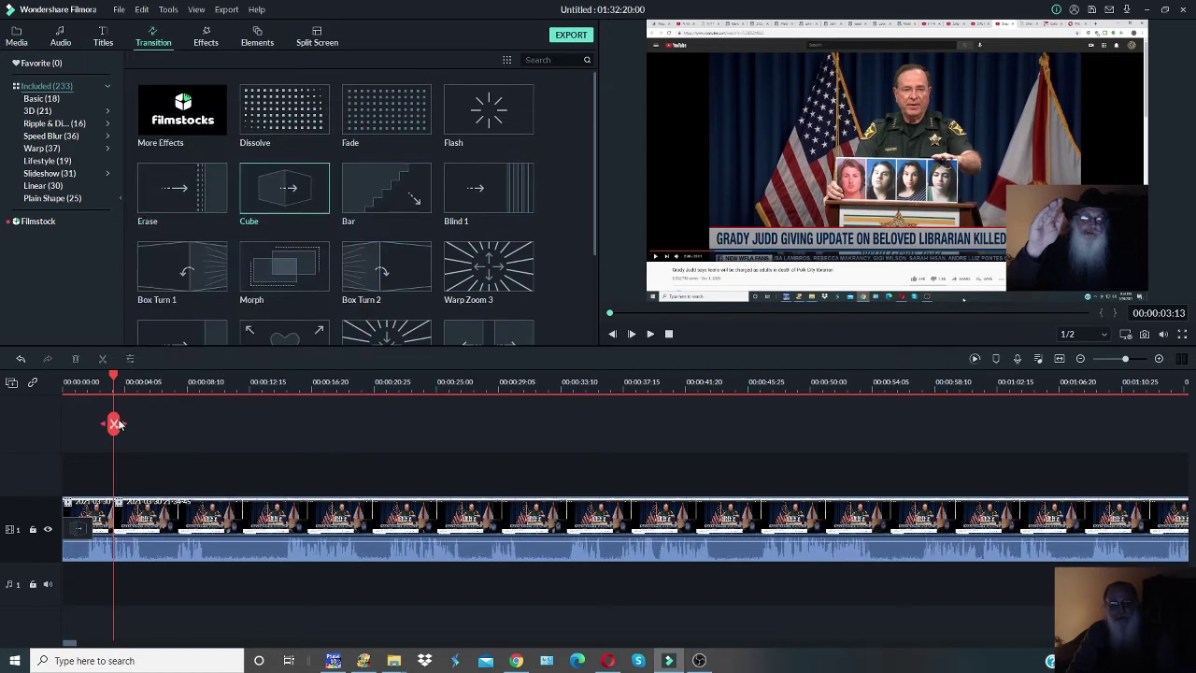
Step: Split the clip on video track 1 at about 00:00:07:16 and move the playhead back to 00:00:05:11
left_click_drag(114, 423, 148, 432)
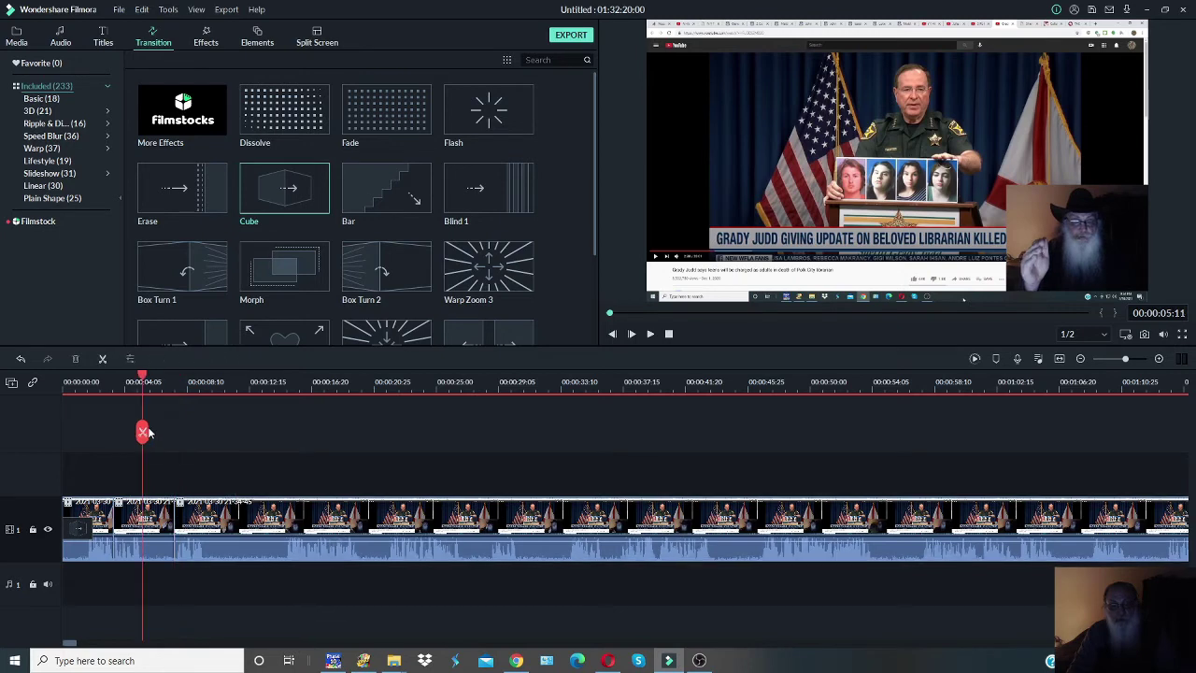
left_click(169, 540)
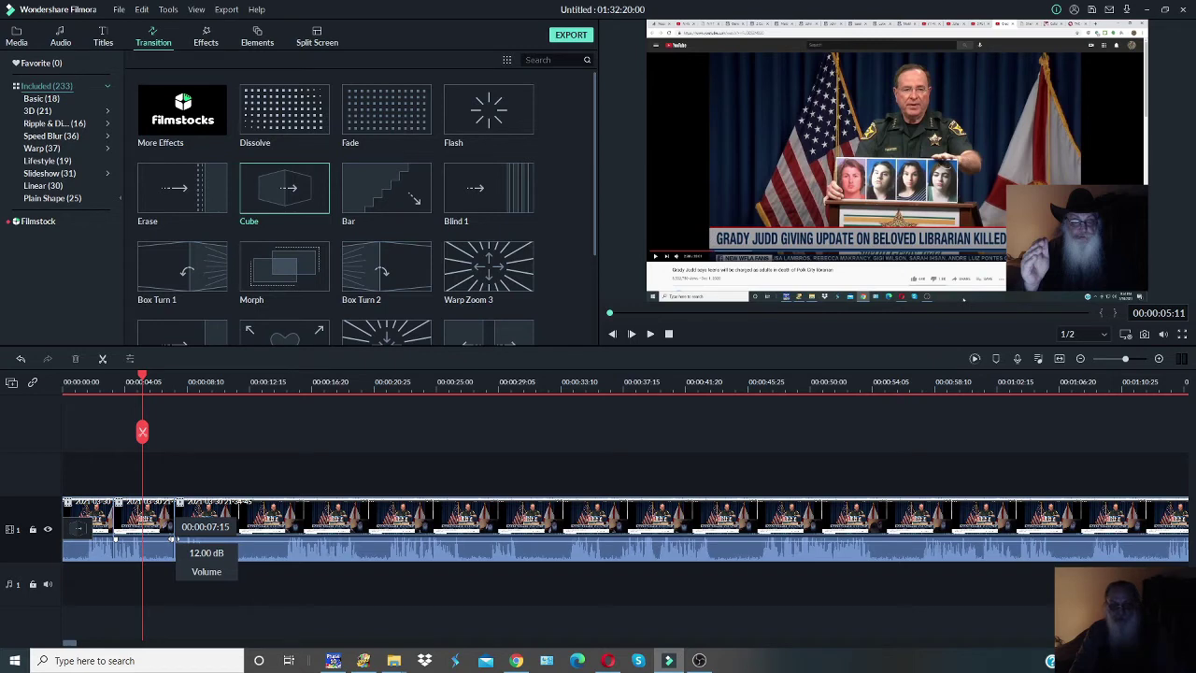
left_click_drag(171, 541, 176, 543)
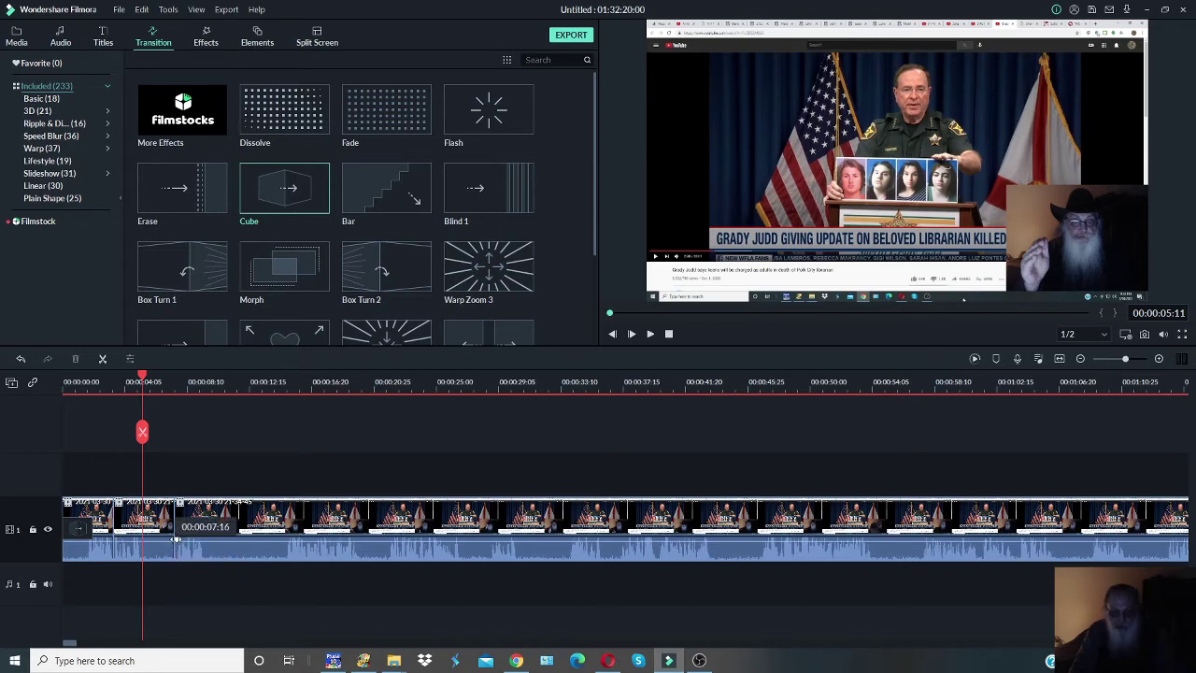
left_click(115, 541)
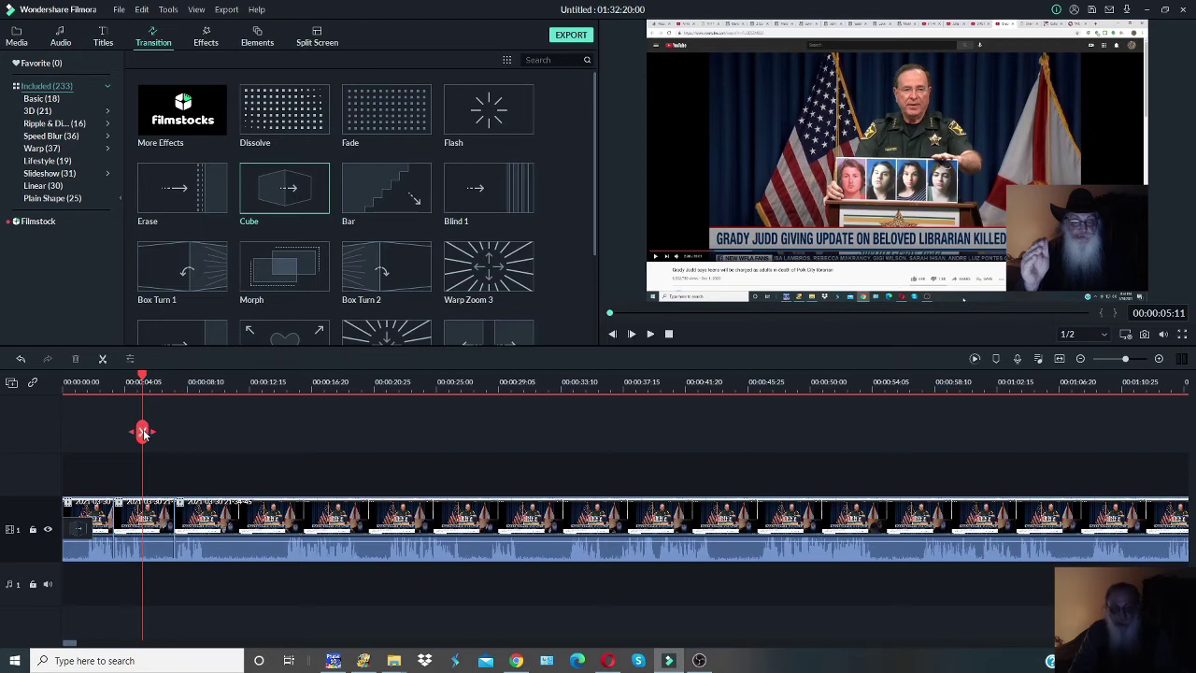
Step: Try deleting the segment between the two cuts, play back the join, and undo the deletion
right_click(154, 519)
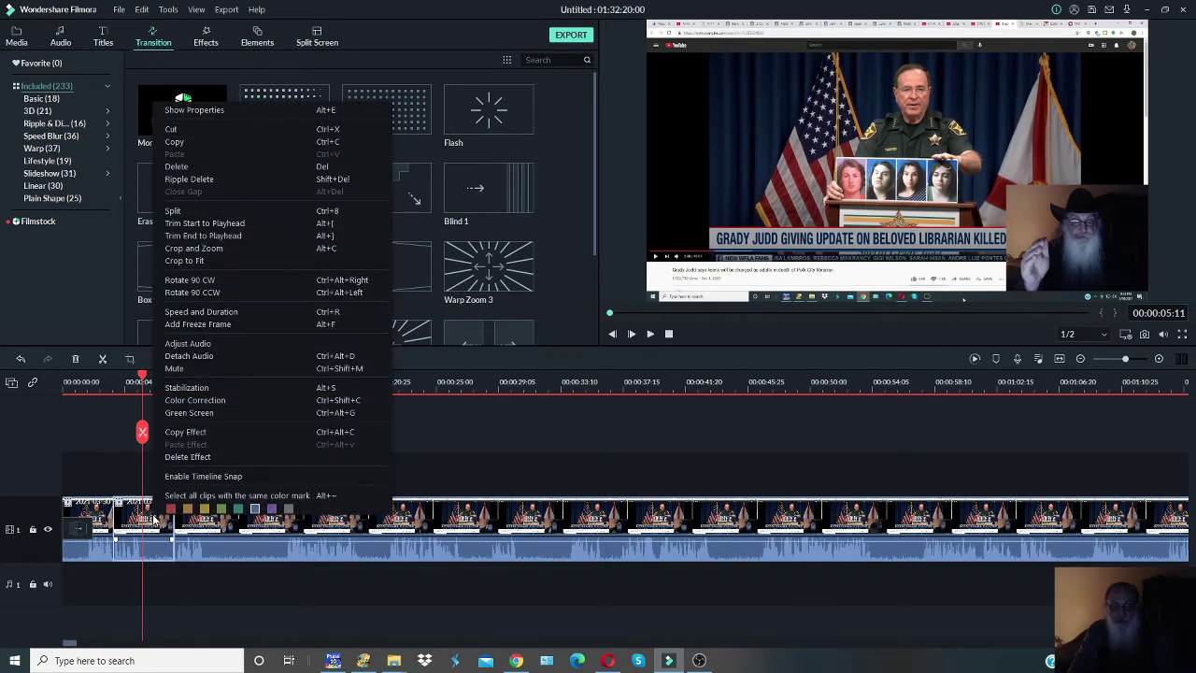
left_click(218, 165)
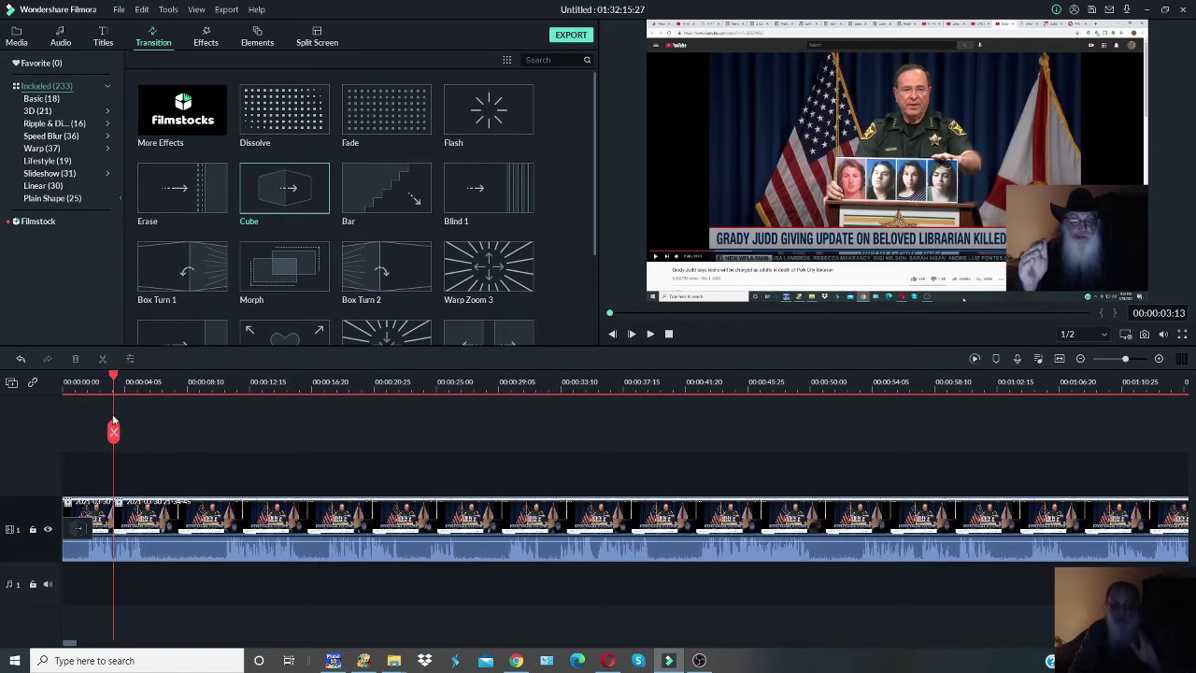
left_click_drag(113, 433, 88, 435)
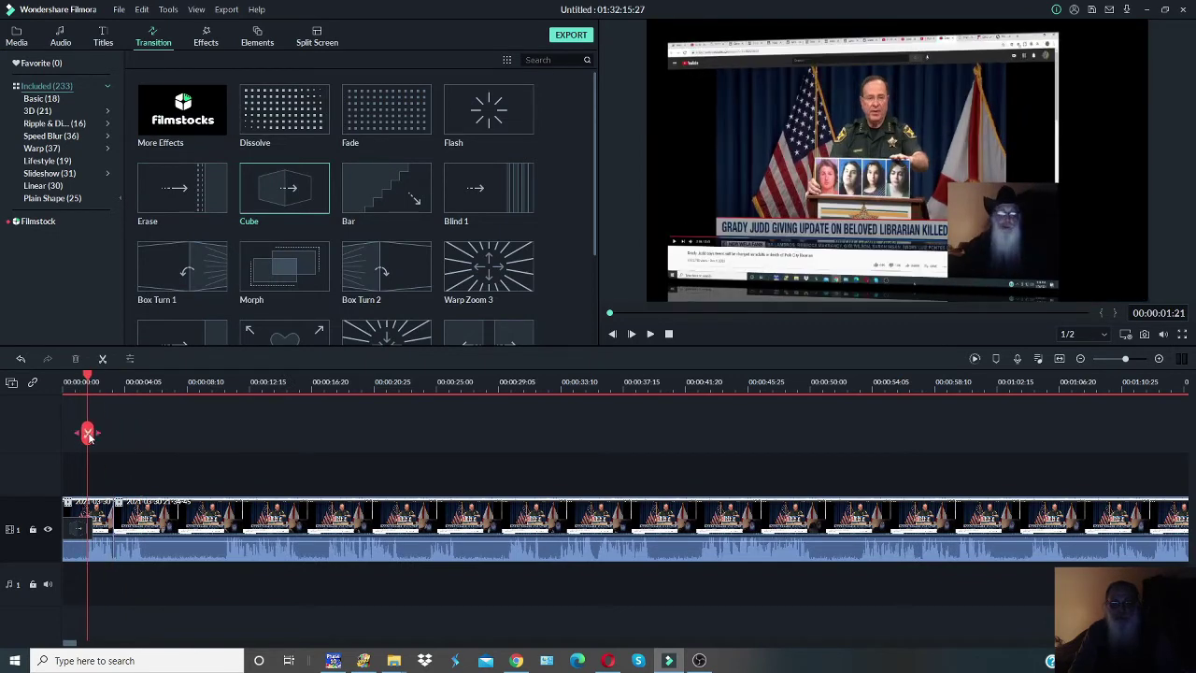
left_click(650, 333)
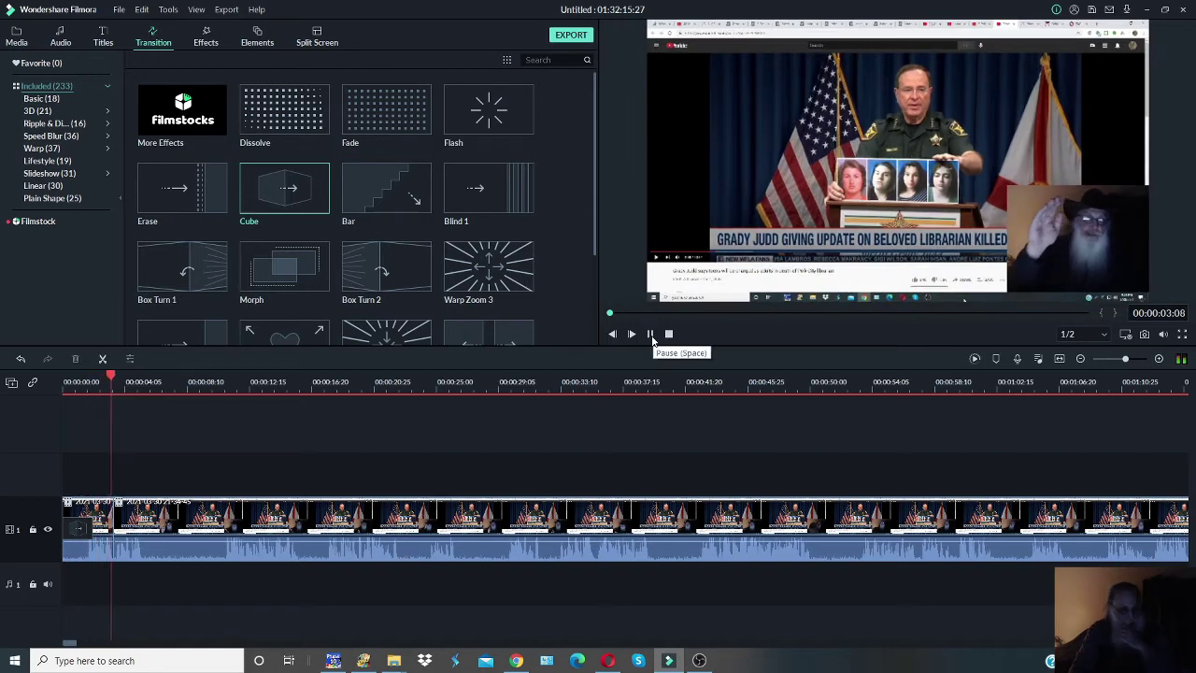
left_click(651, 334)
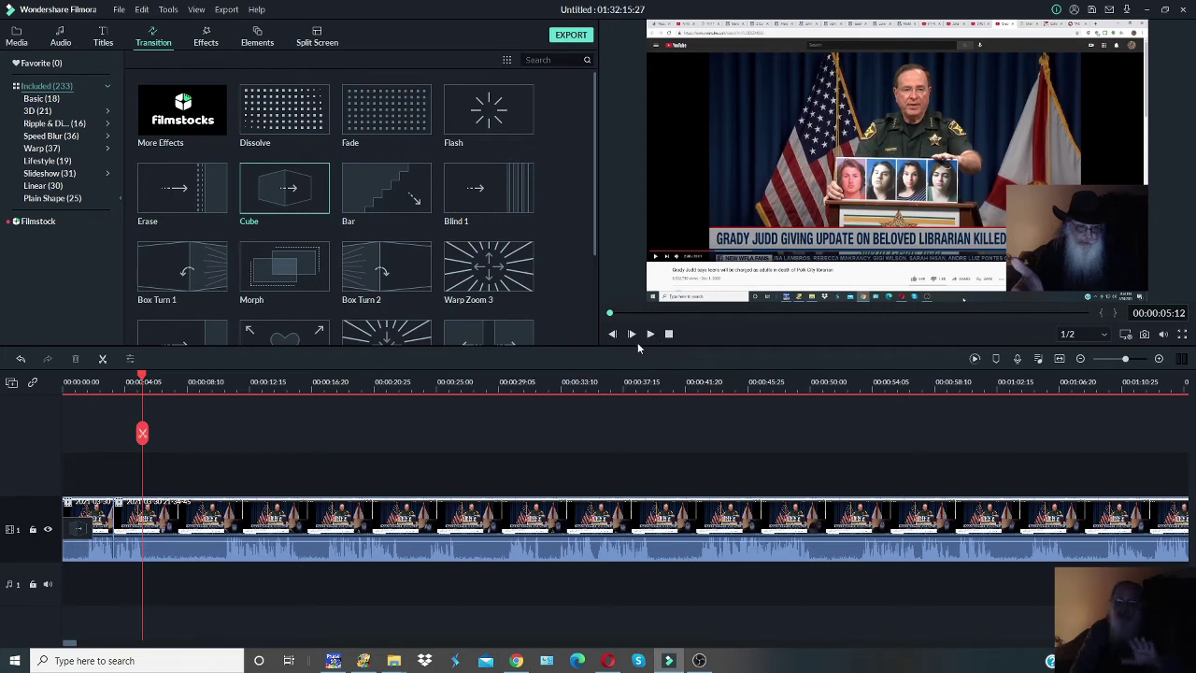
left_click(142, 11)
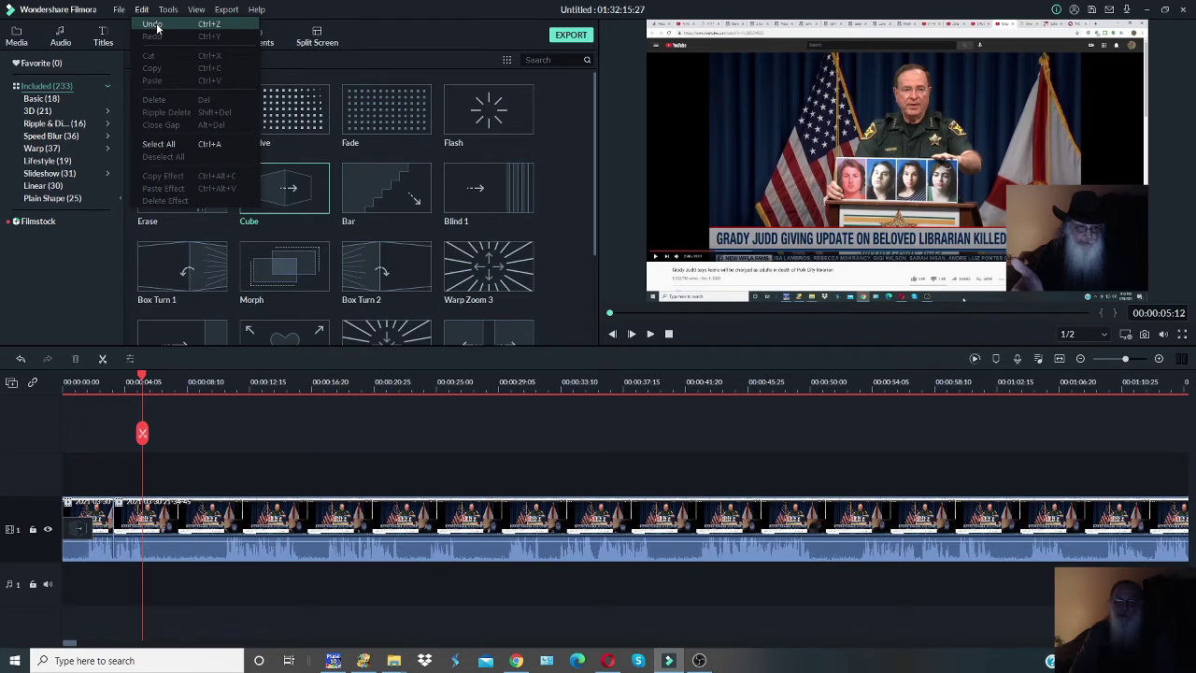
left_click(157, 28)
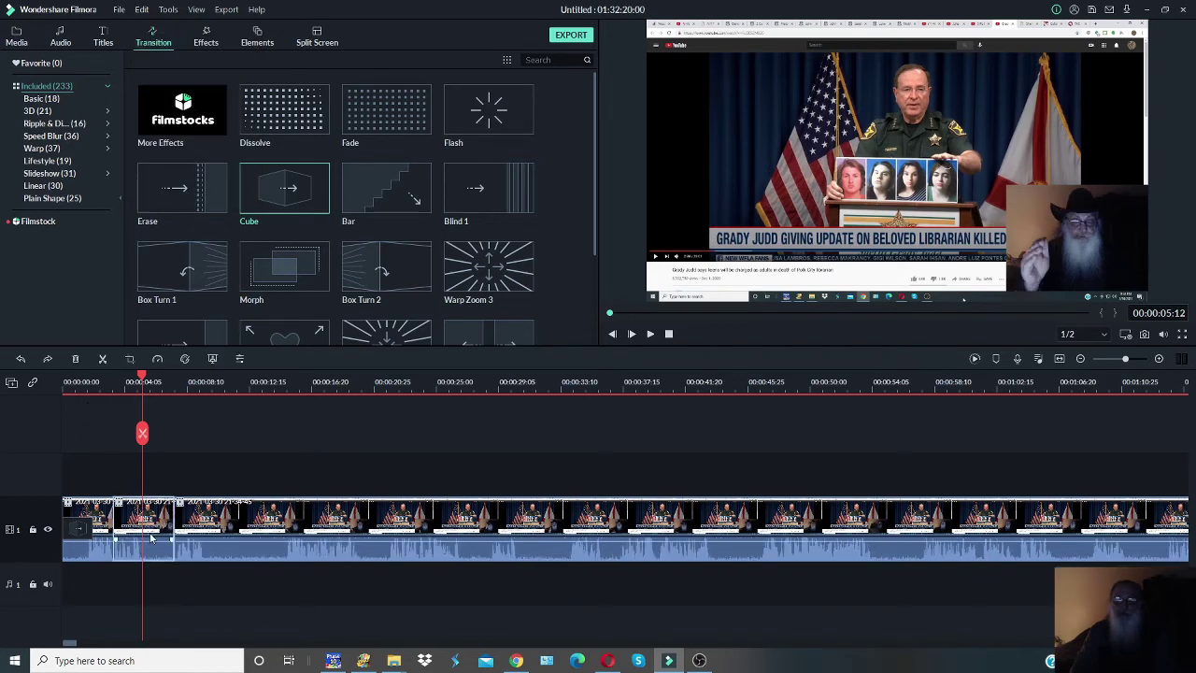
Step: Split the short segment at 00:00:05:12 and delete its second half
left_click(143, 432)
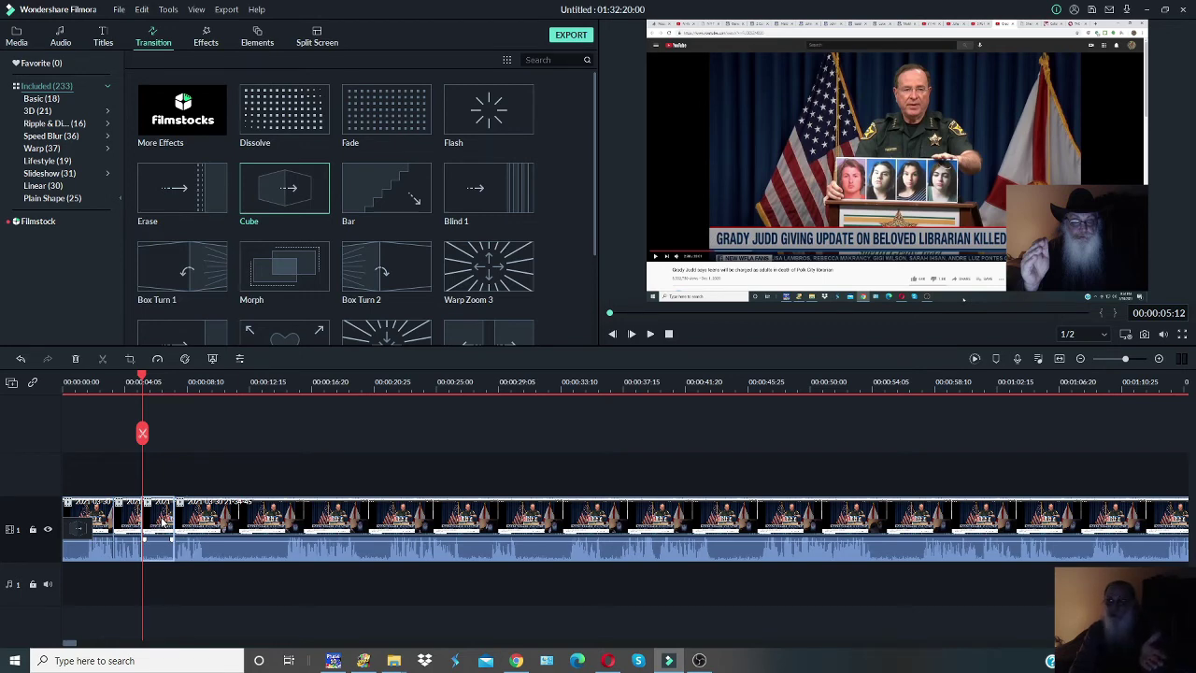
right_click(165, 517)
left_click(263, 169)
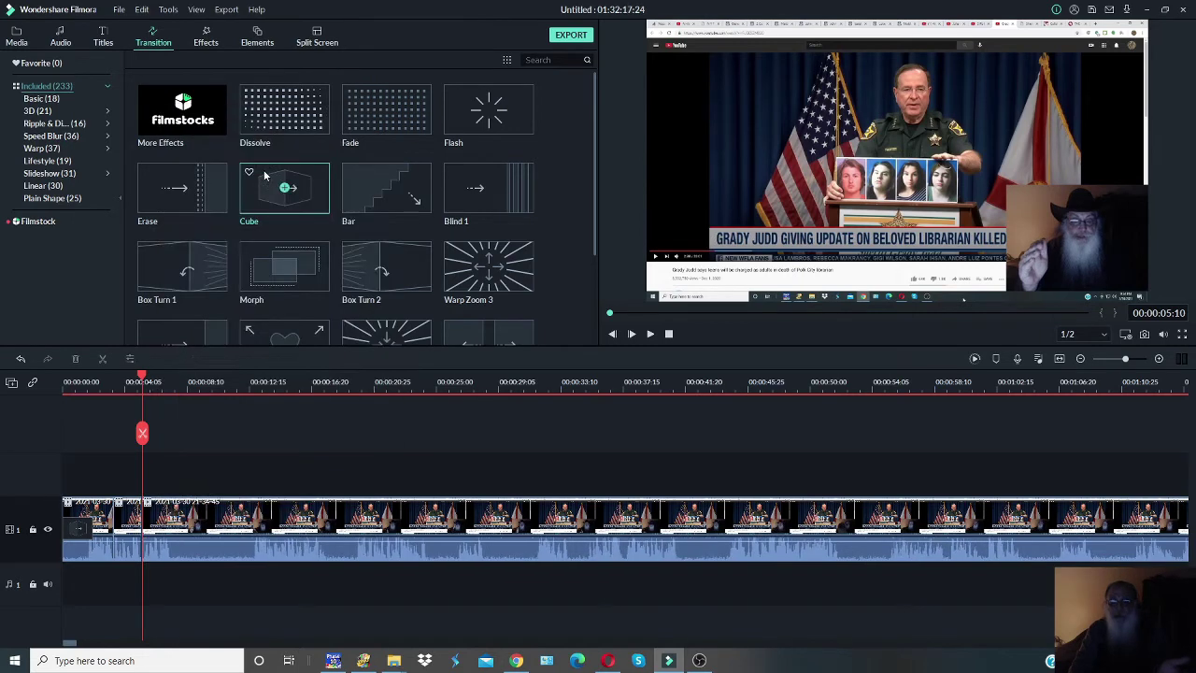
Step: Split the clip at 00:00:07:10 and near 00:00:12:15, and delete the segment between these cuts
left_click_drag(142, 433, 173, 439)
left_click(252, 439)
left_click(172, 439)
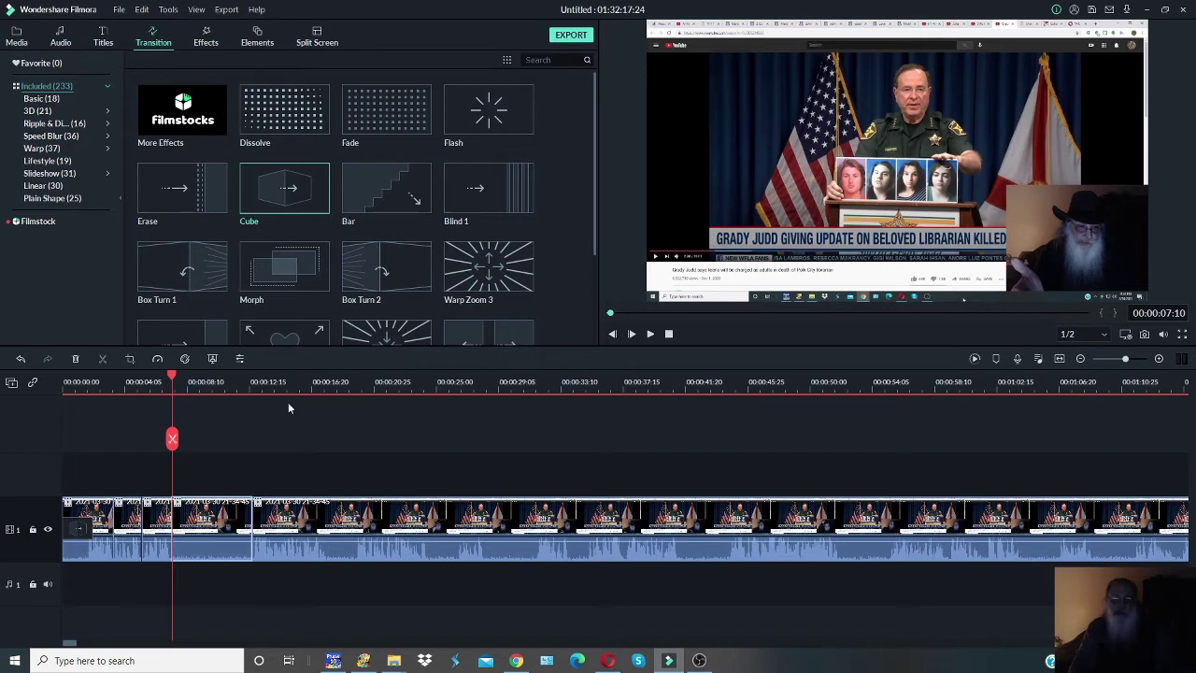
right_click(215, 517)
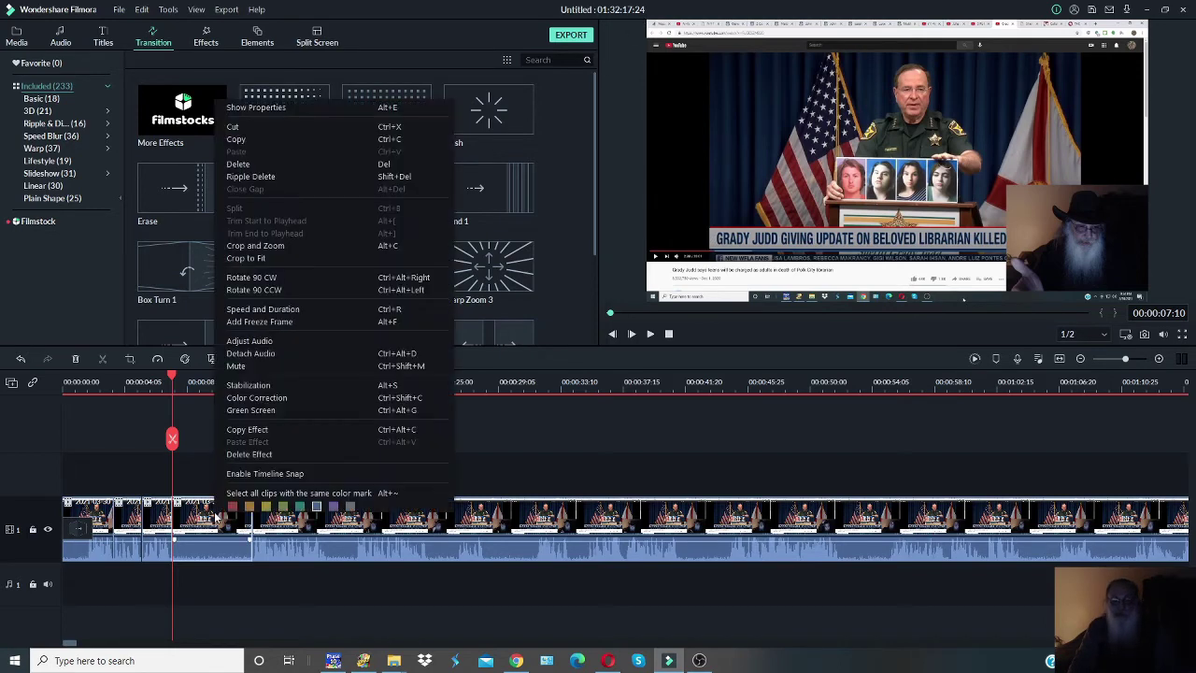
left_click(293, 164)
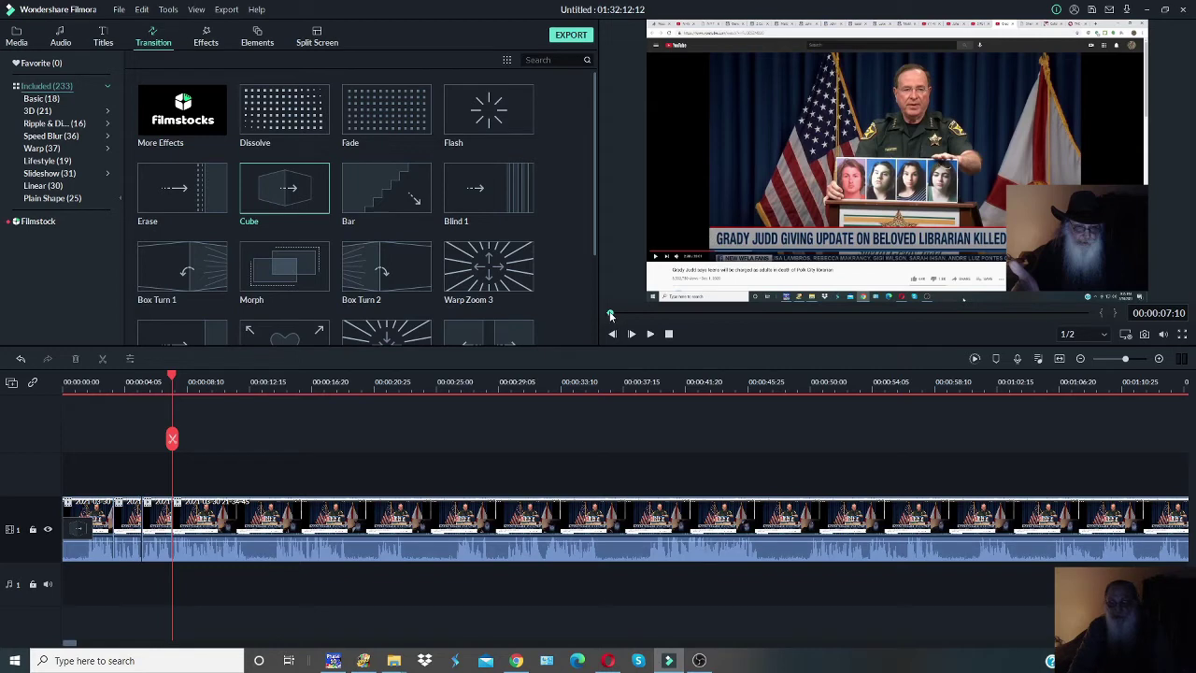
Step: Split the clip at the start and end of the quiet passage, 00:21:41:23 and 00:22:59:28, and delete that passage
key("Left")
key("Left")
key("Left")
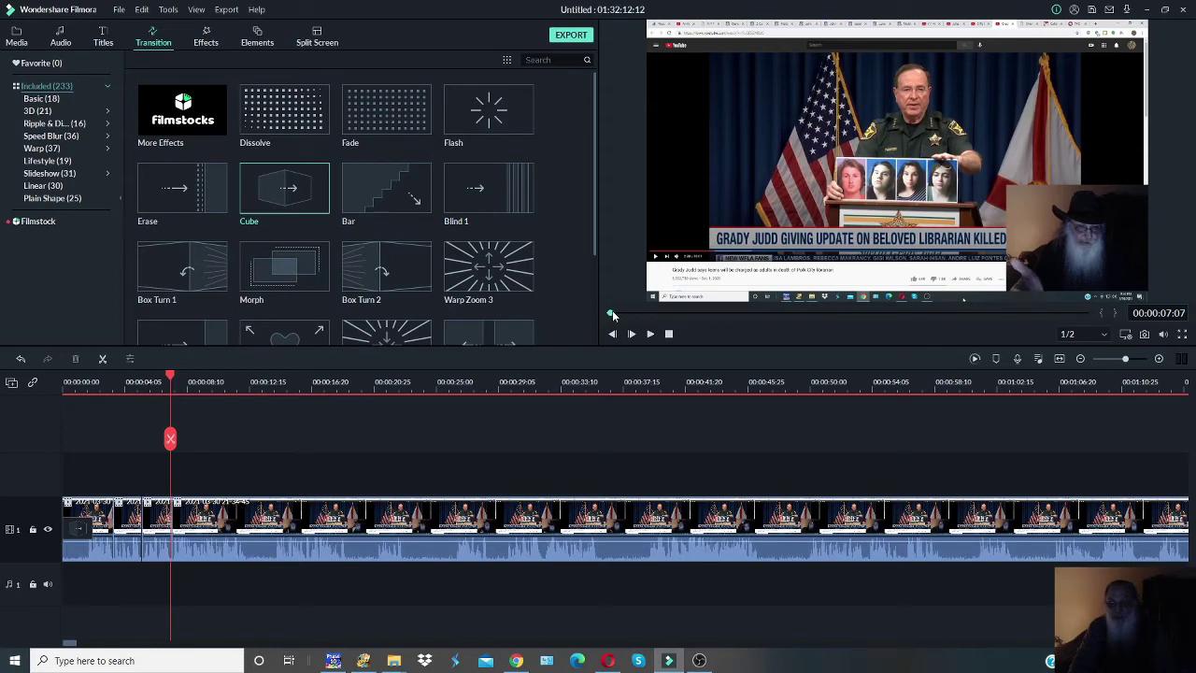
left_click_drag(612, 315, 726, 315)
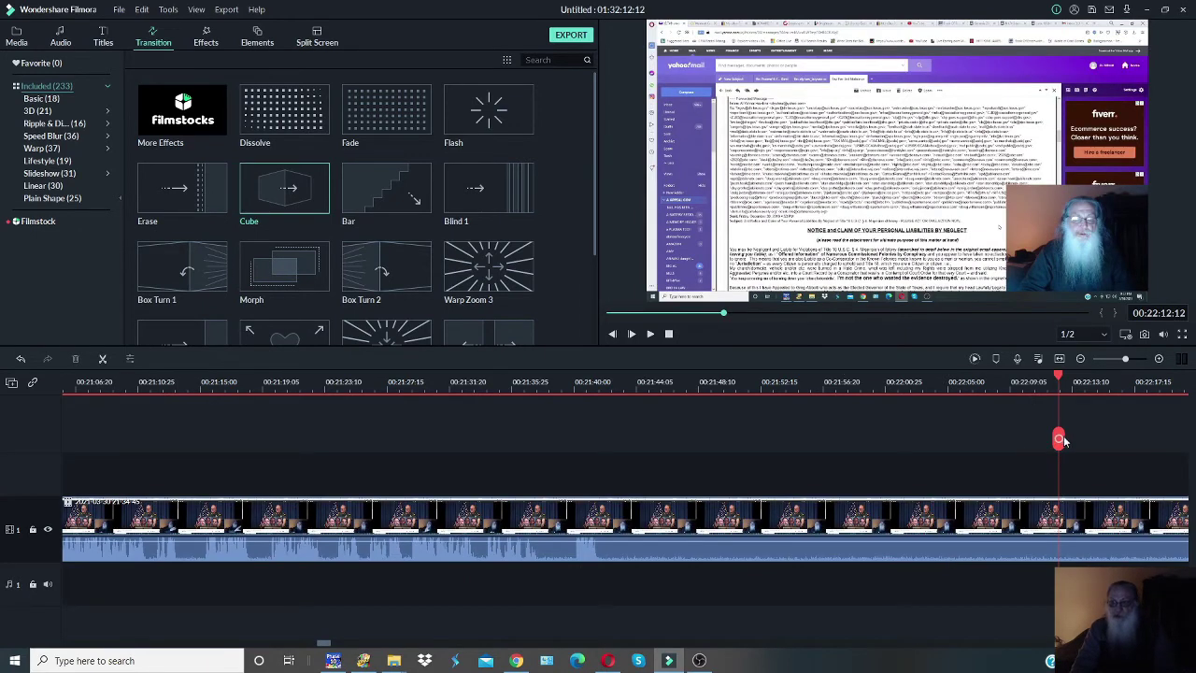
left_click_drag(1063, 440, 1142, 428)
left_click(606, 441)
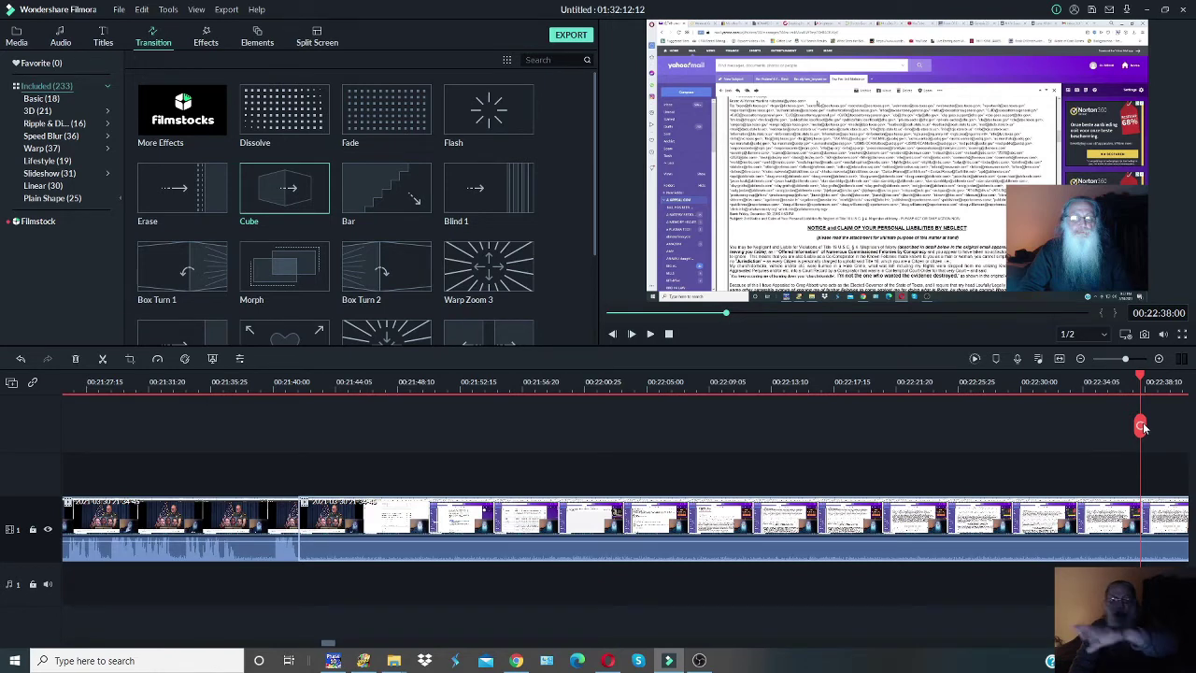
left_click_drag(1142, 427, 1071, 429)
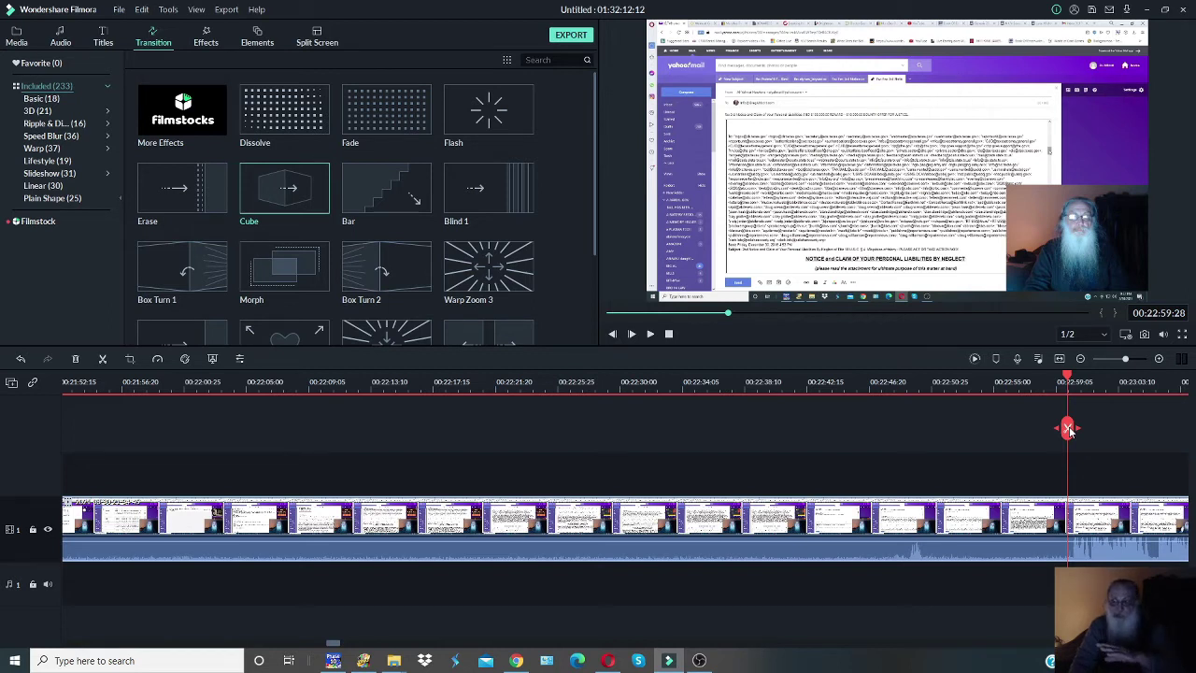
left_click(1069, 428)
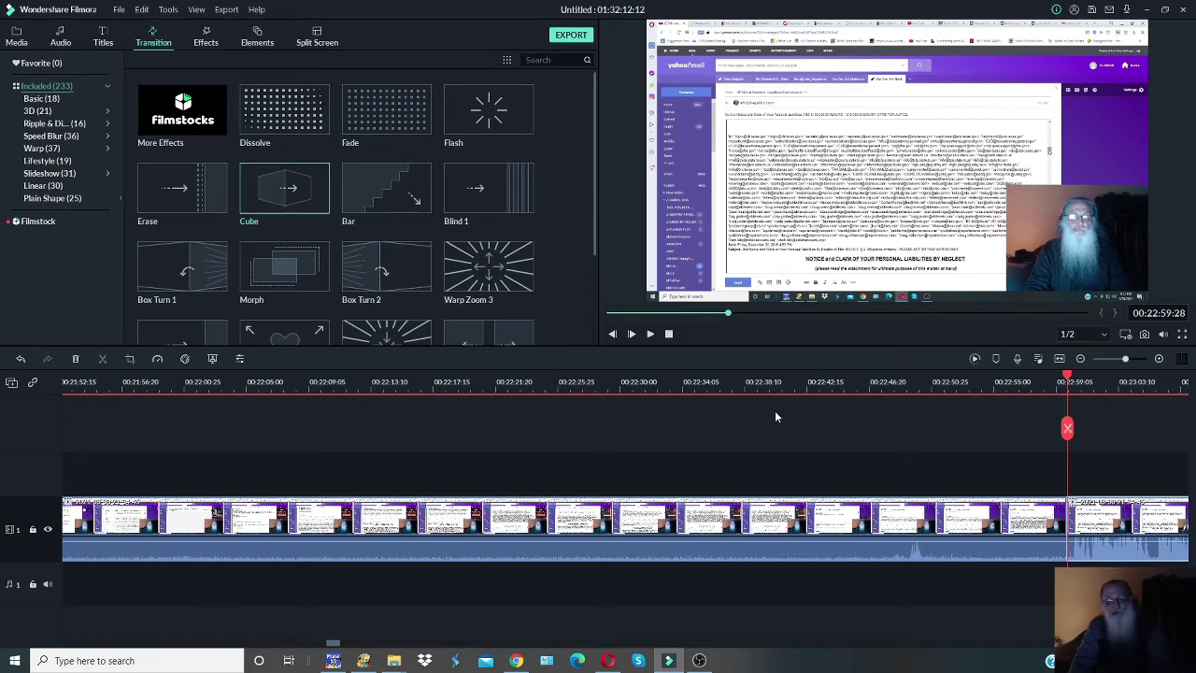
right_click(701, 522)
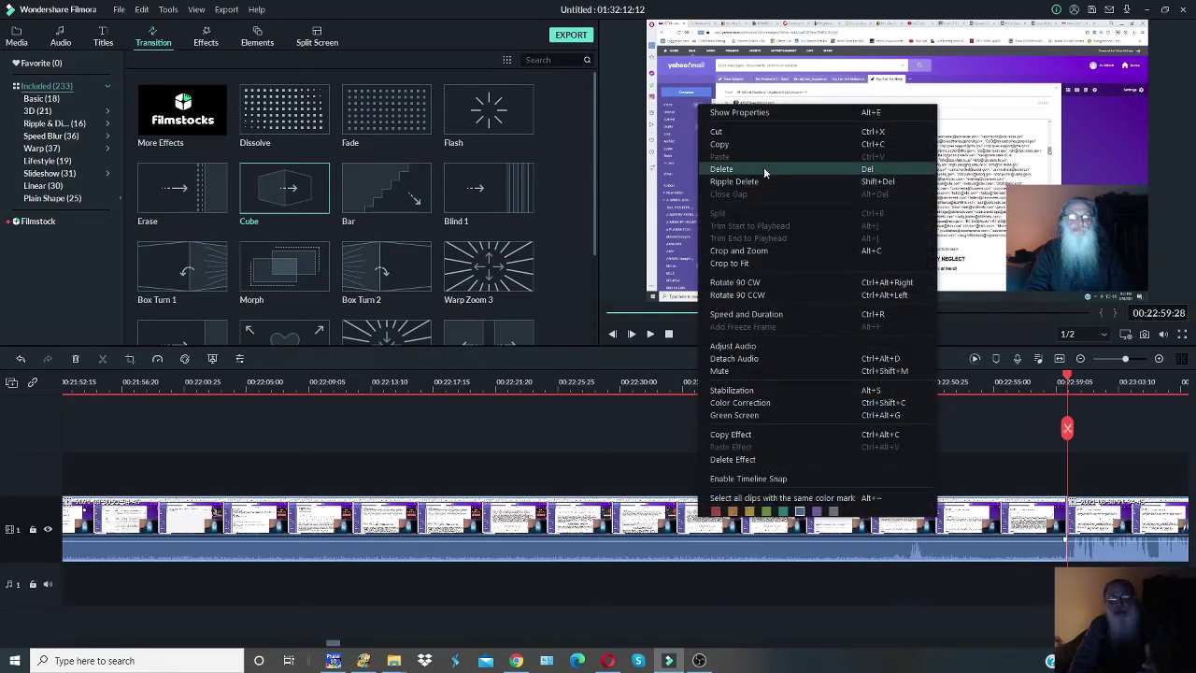
left_click(764, 169)
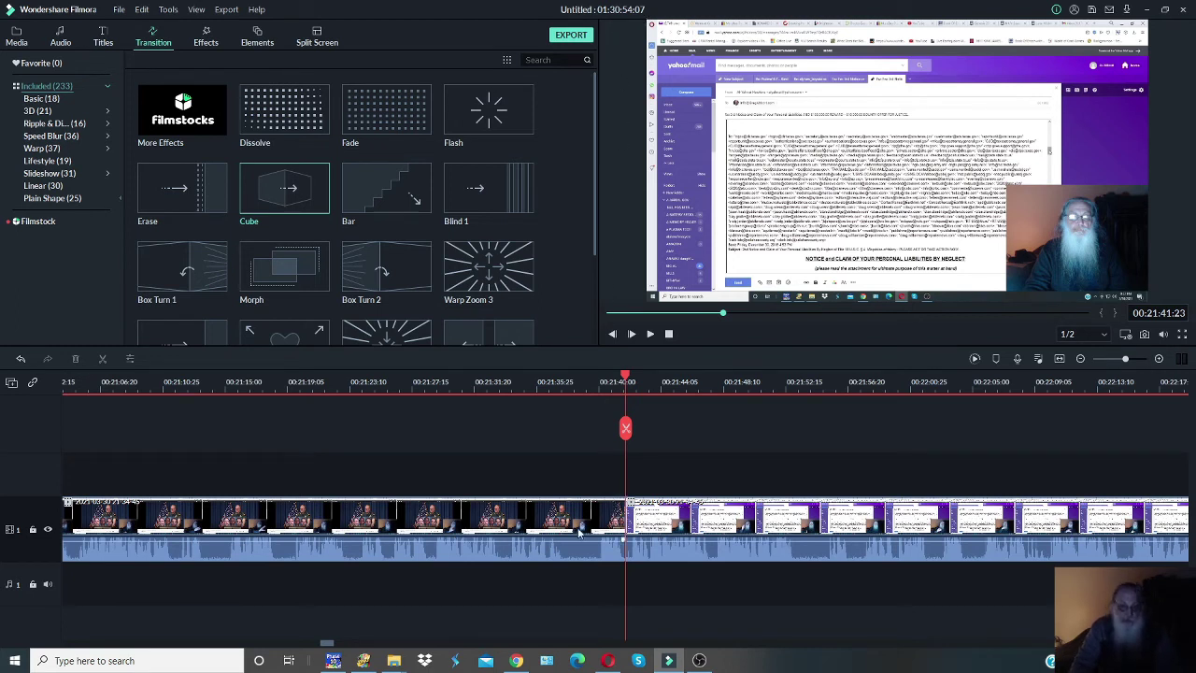
Step: Split the clip at 00:21:37:19 and about two seconds further on, and delete the short segment between the cuts
left_click_drag(628, 428, 569, 439)
left_click(565, 439)
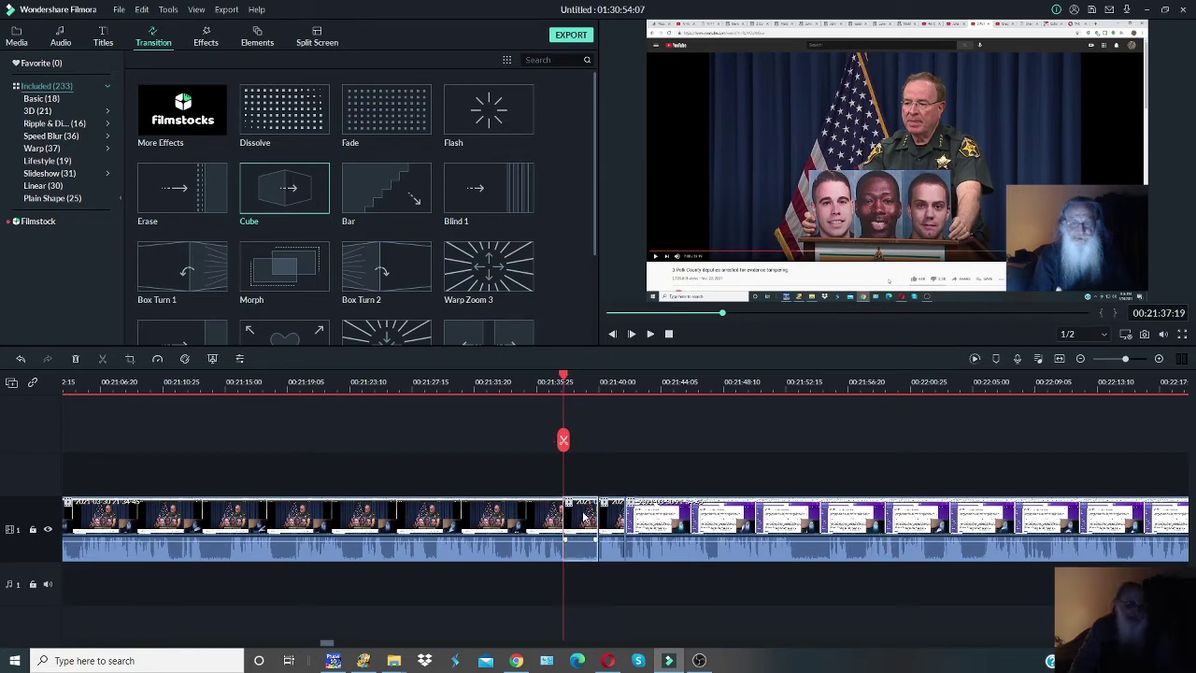
right_click(586, 517)
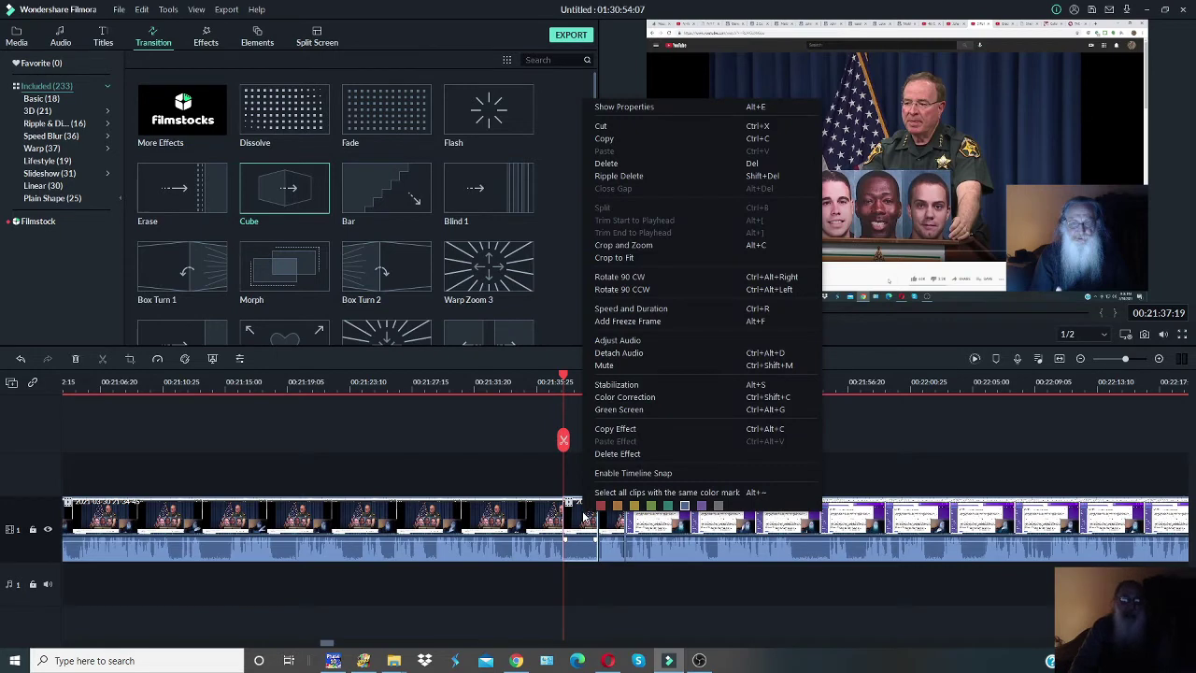
left_click(709, 161)
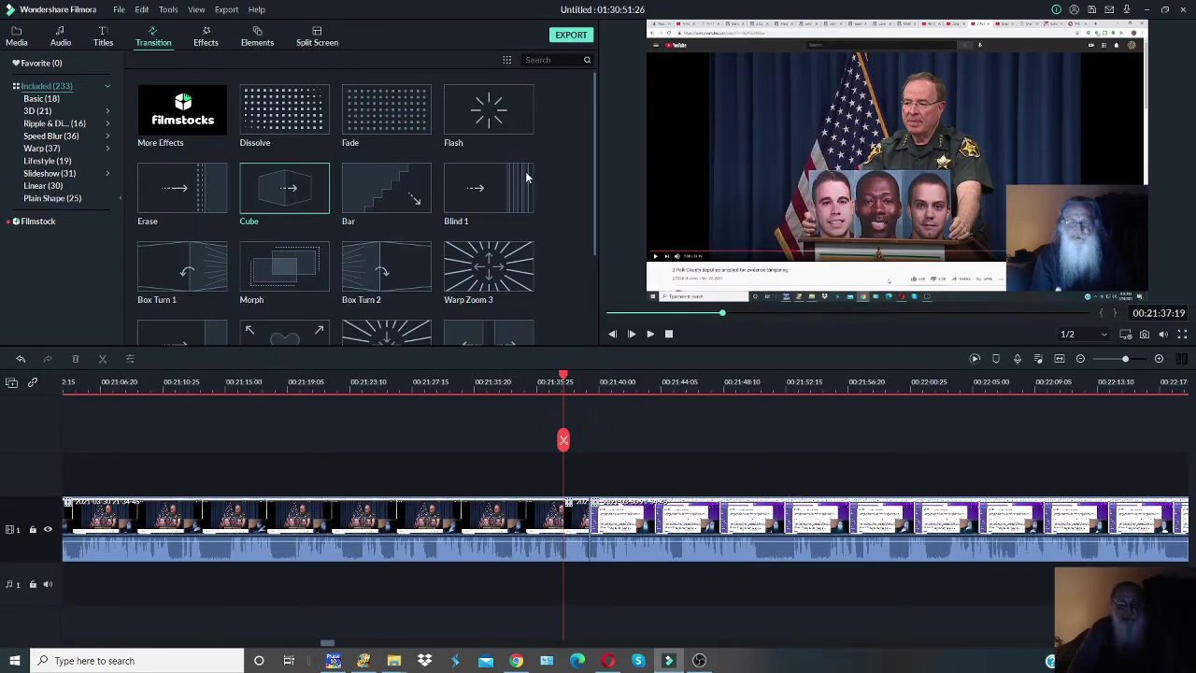
Step: Add the Element Emoji 4 element from the Emoji category to video track 2, just before the email footage
left_click(258, 37)
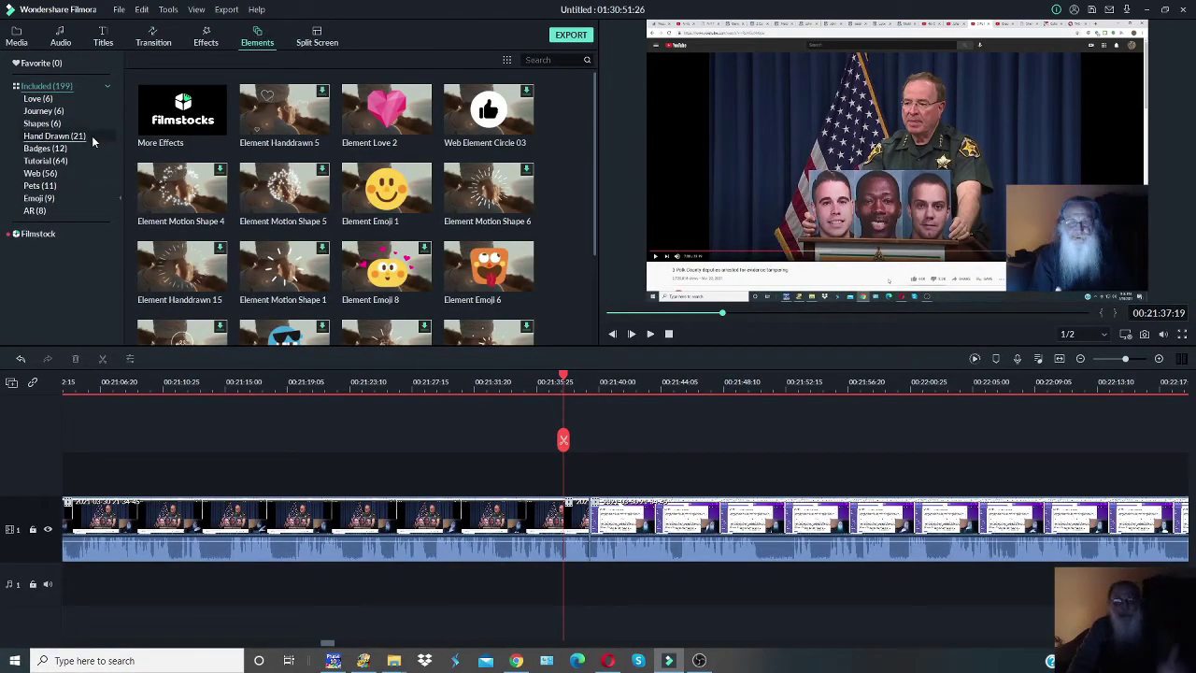
left_click(36, 200)
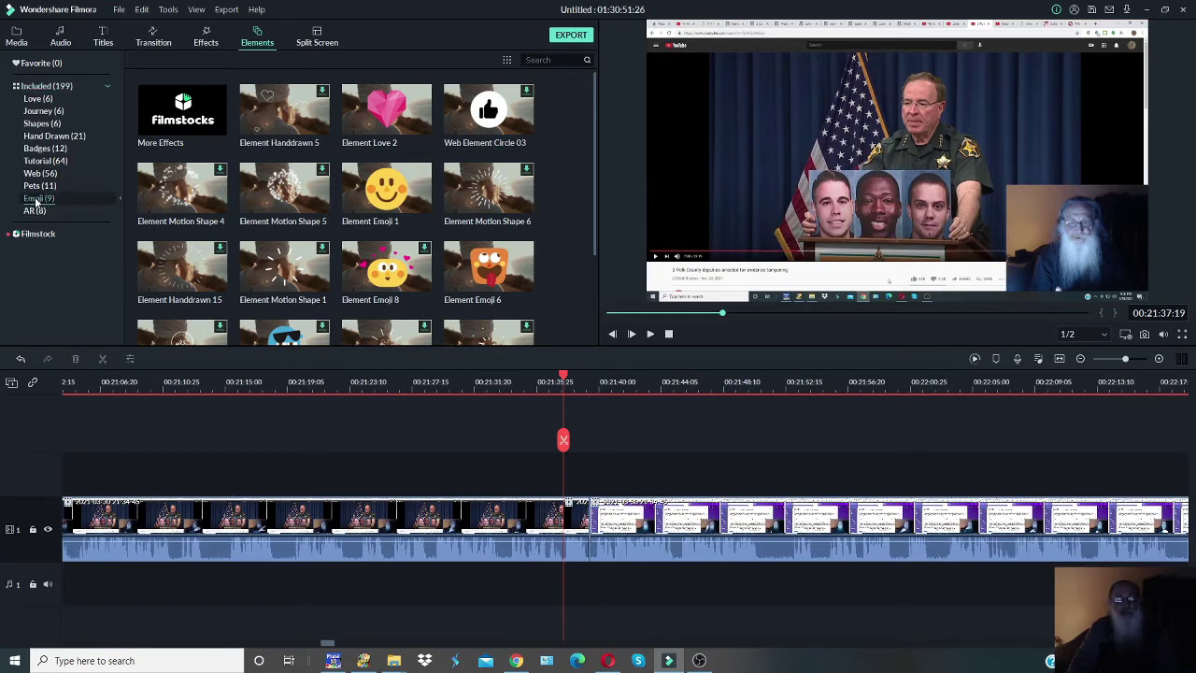
left_click_drag(194, 187, 525, 491)
Step: Play back the emoji section twice, starting from 00:21:33:26 and 00:21:32:24, and return to the project's media
left_click_drag(564, 439, 508, 439)
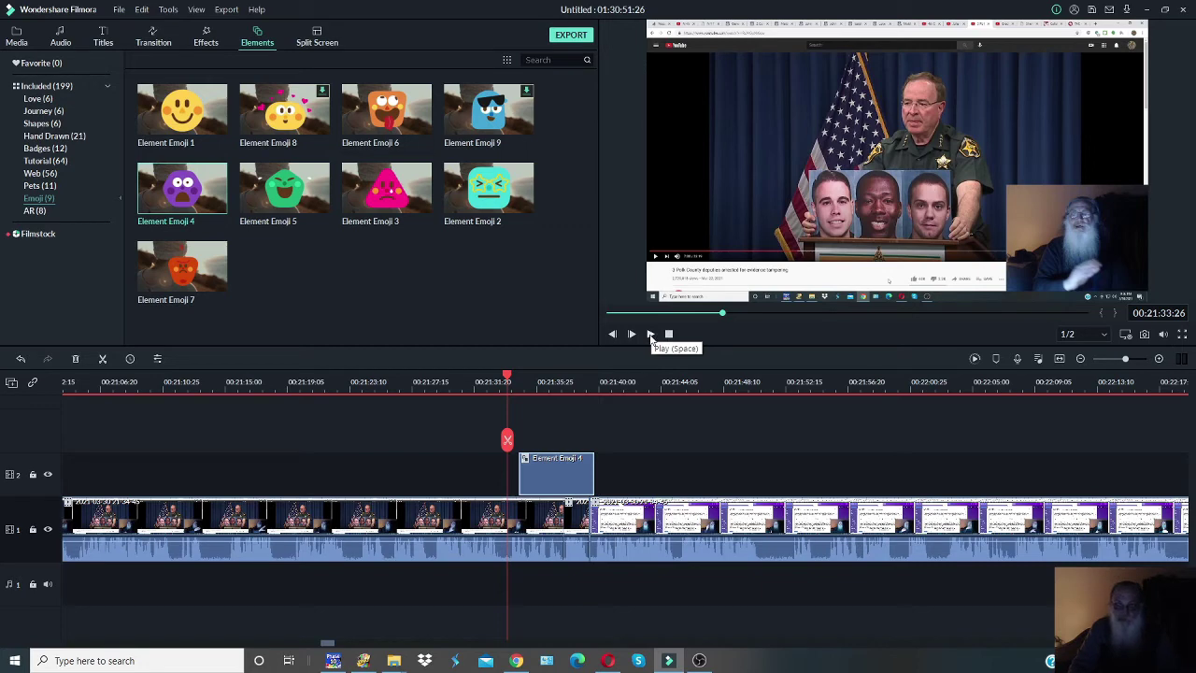
left_click(652, 335)
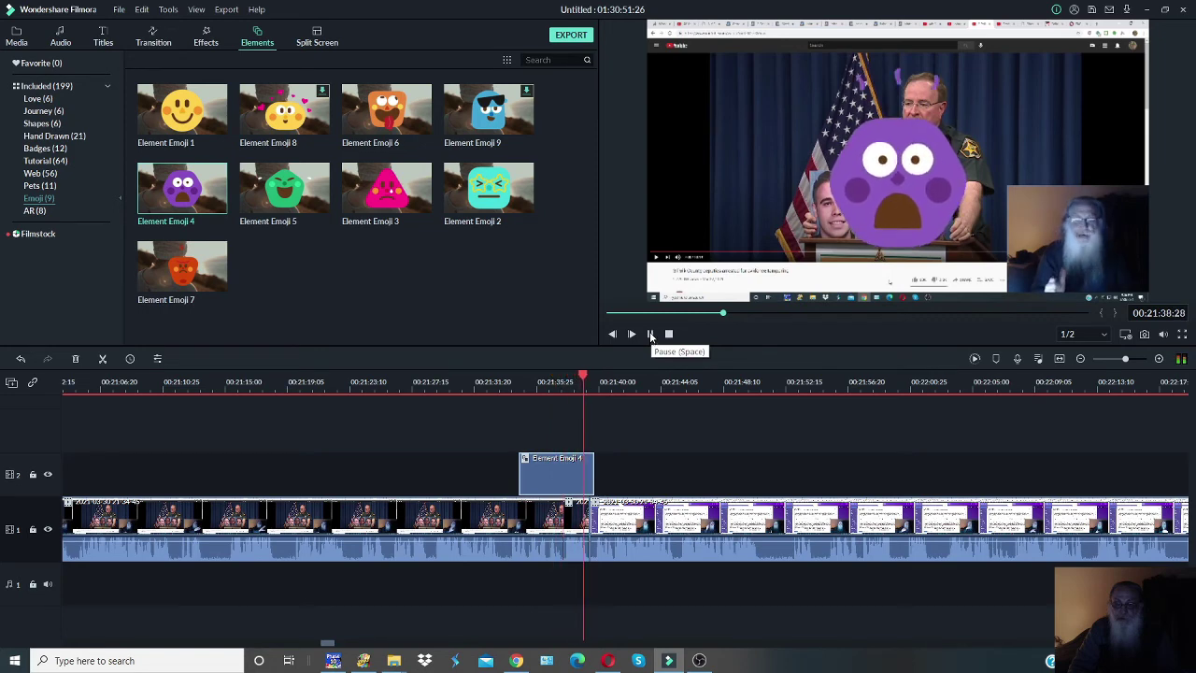
left_click(651, 334)
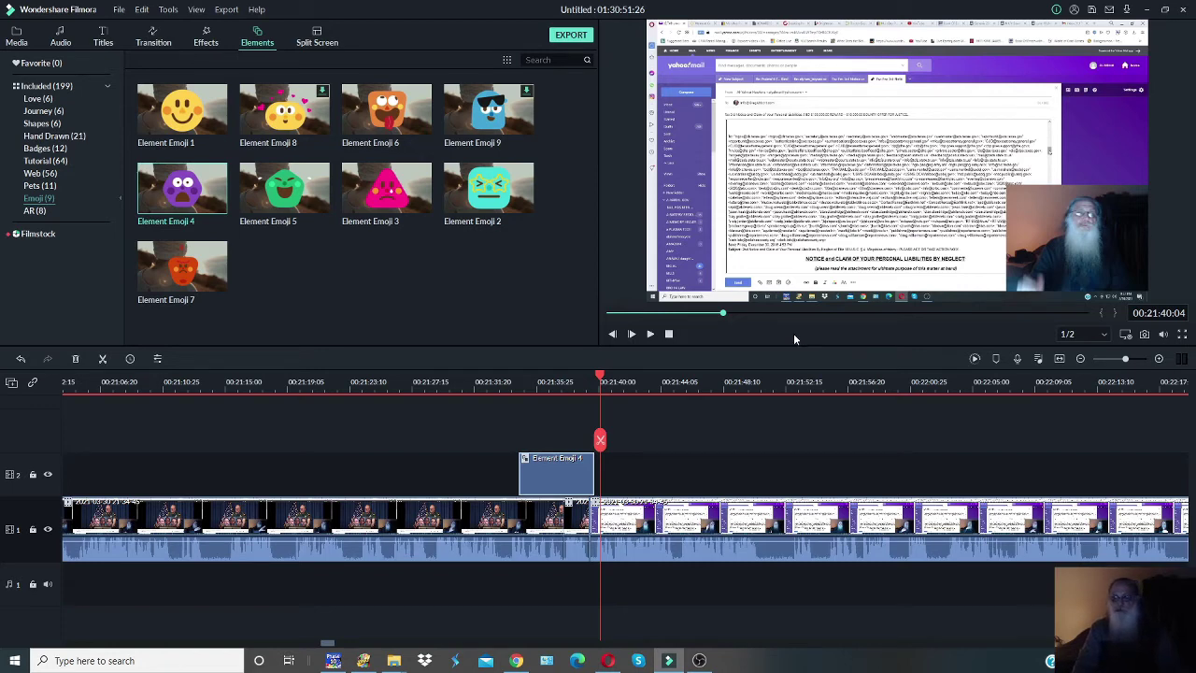
left_click_drag(601, 440, 493, 439)
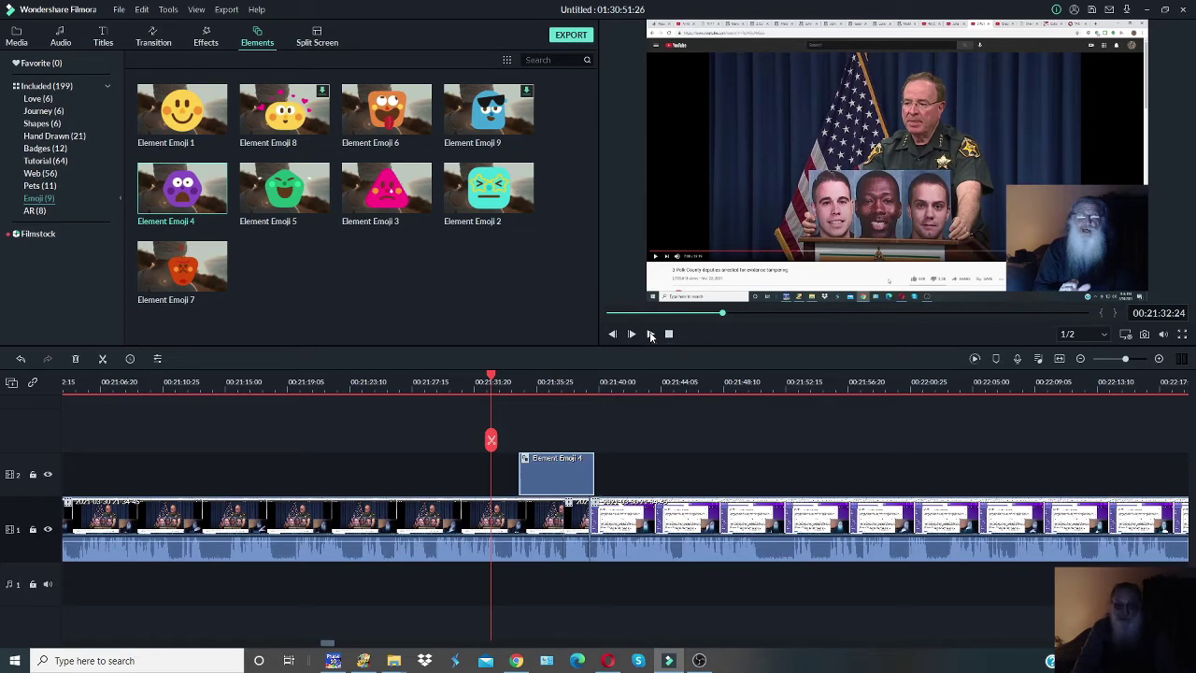
left_click(652, 337)
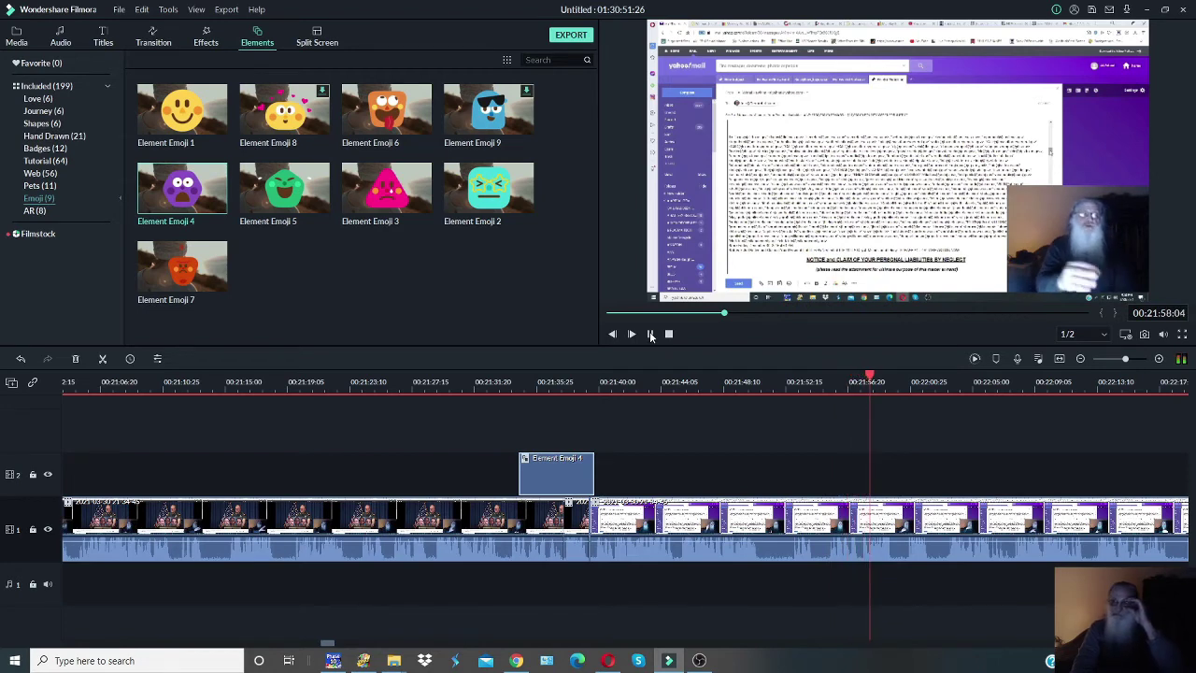
left_click(651, 333)
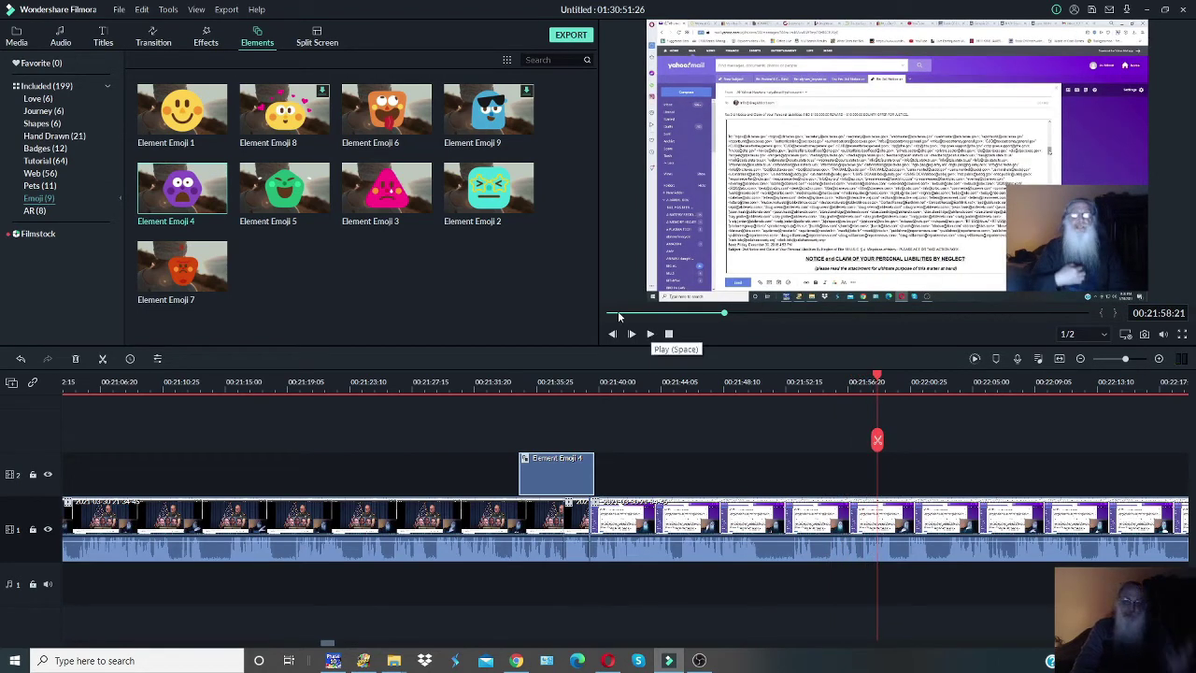
left_click(18, 37)
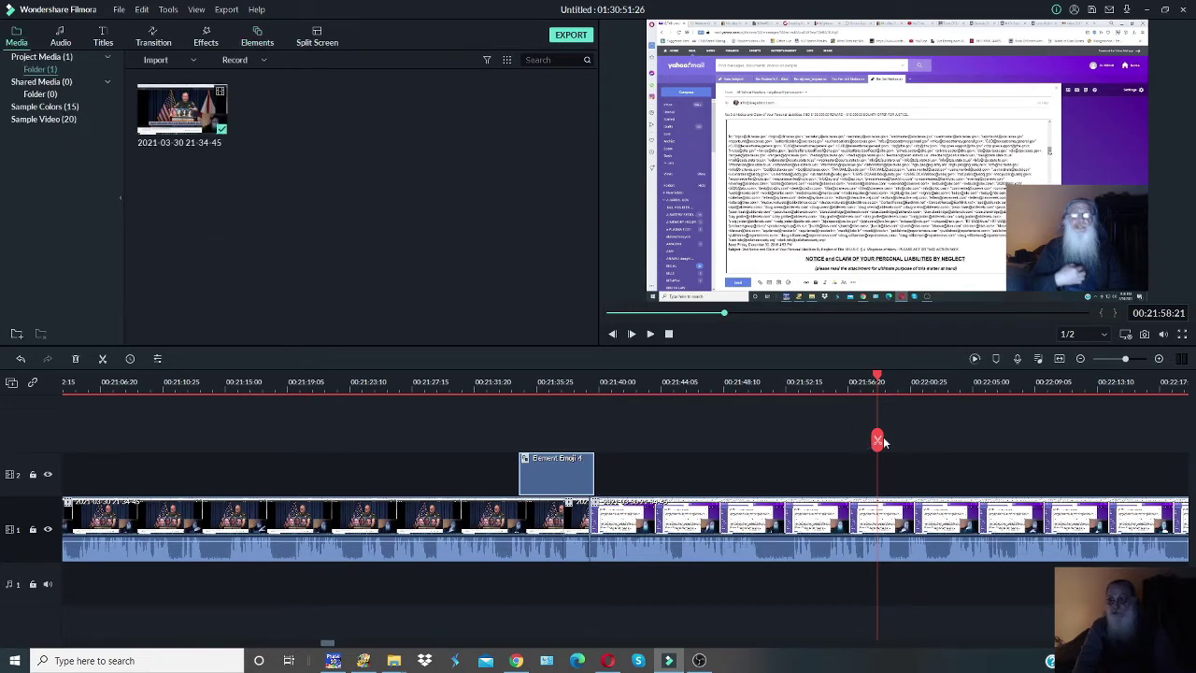
Step: Split the clip at 00:21:52:25 and 00:21:50:21, and delete the segment between the two cuts
left_click_drag(878, 441, 793, 428)
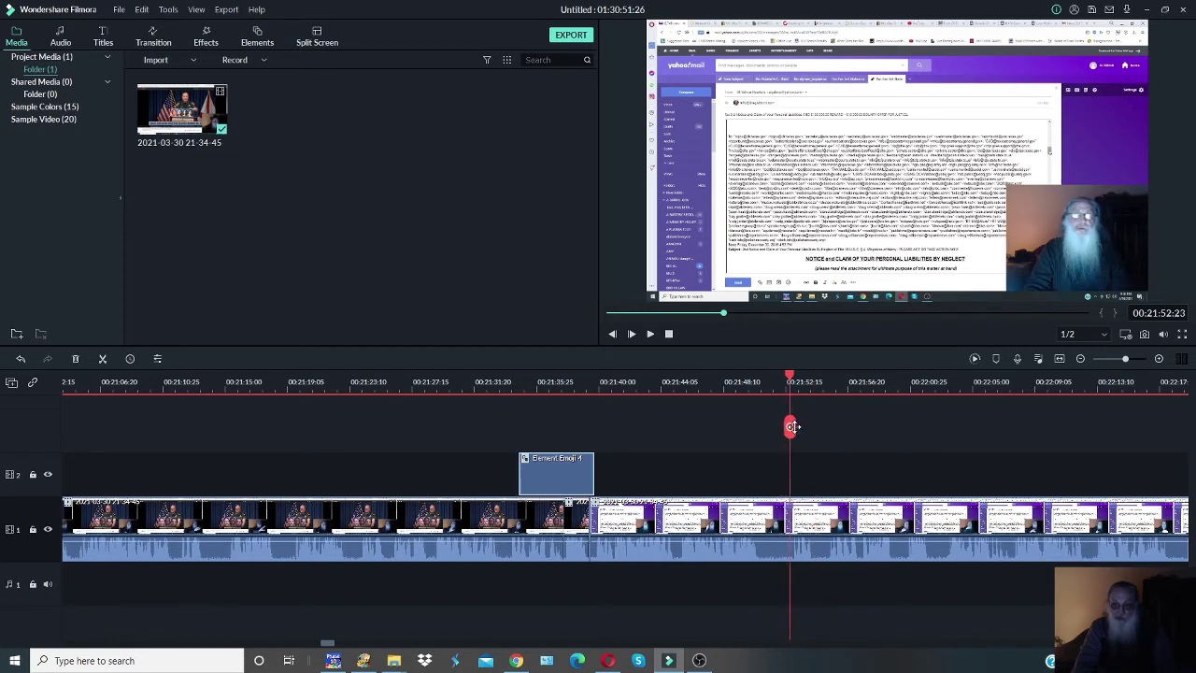
left_click(792, 427)
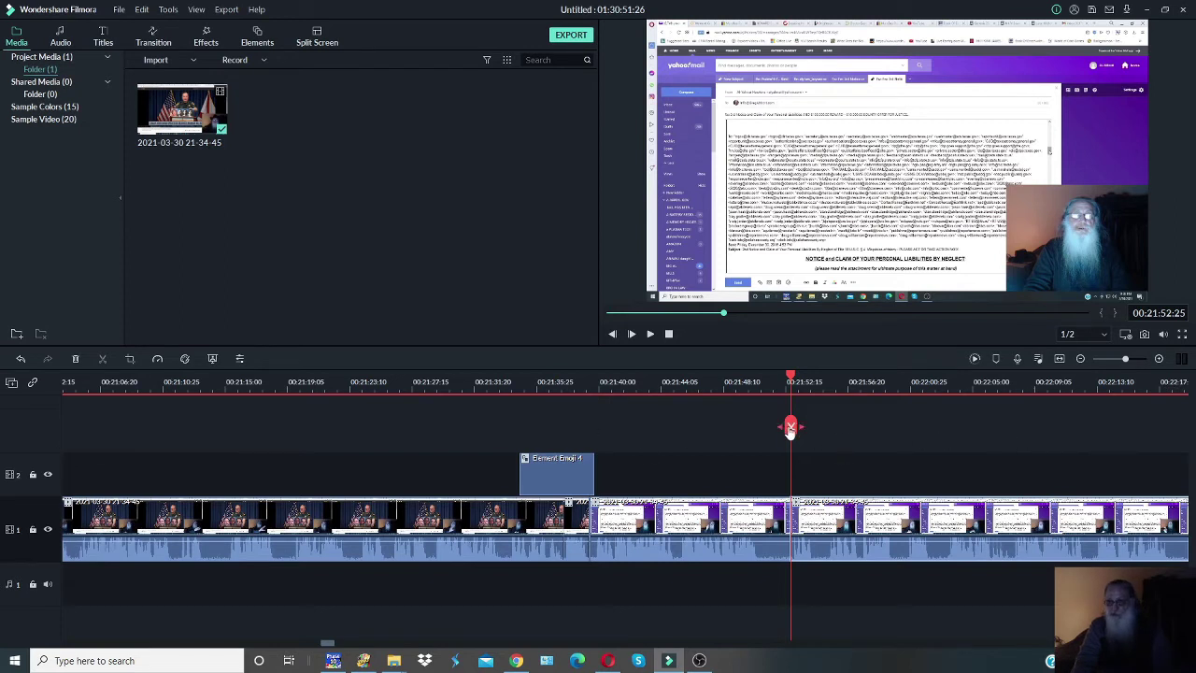
left_click_drag(791, 430, 758, 431)
right_click(763, 500)
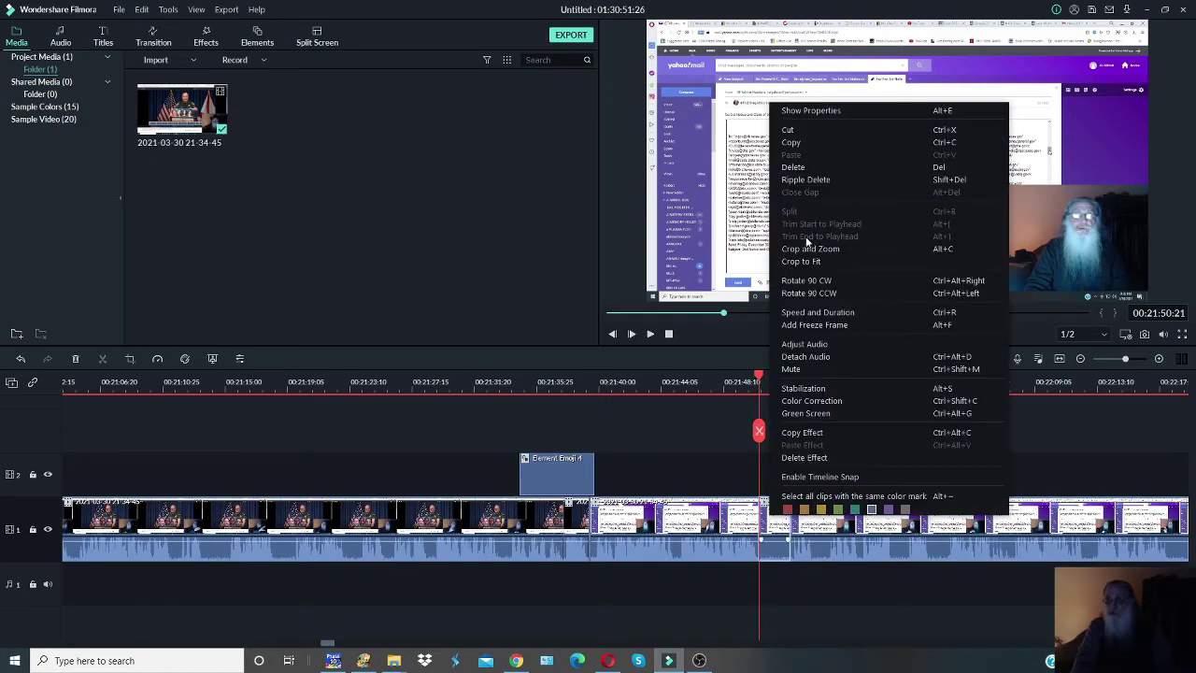
left_click(822, 167)
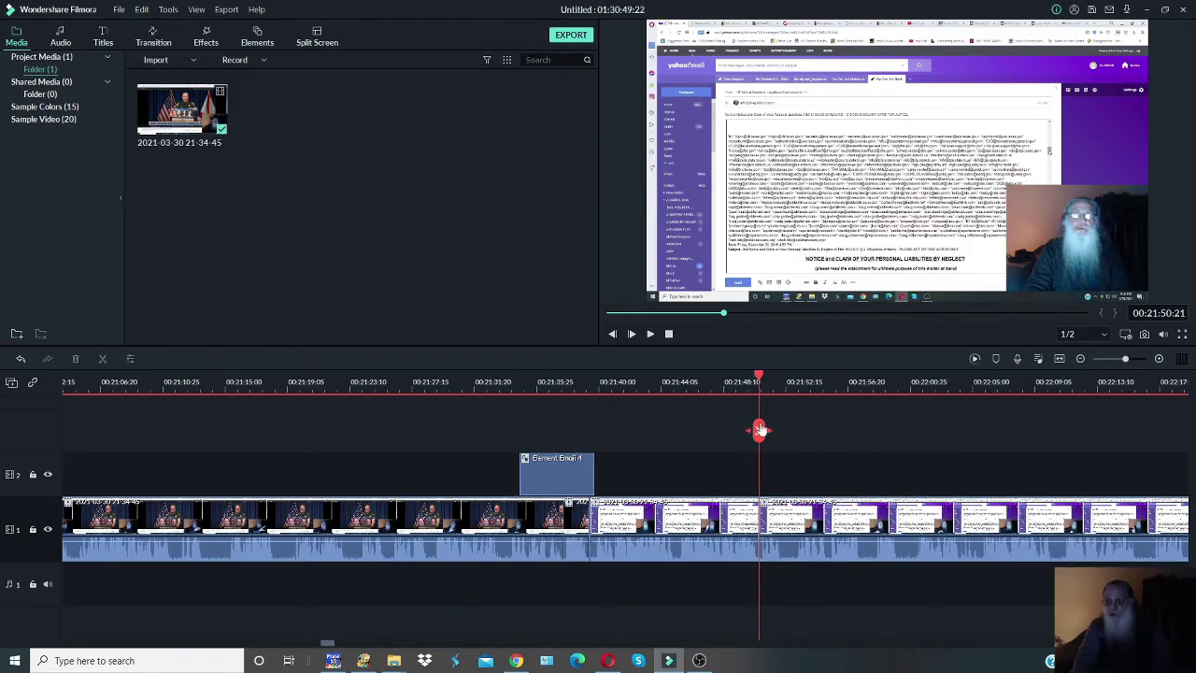
Step: Split the clip at 00:21:52:25 and 00:21:52:09, and delete the short segment between the cuts
left_click_drag(758, 430, 795, 428)
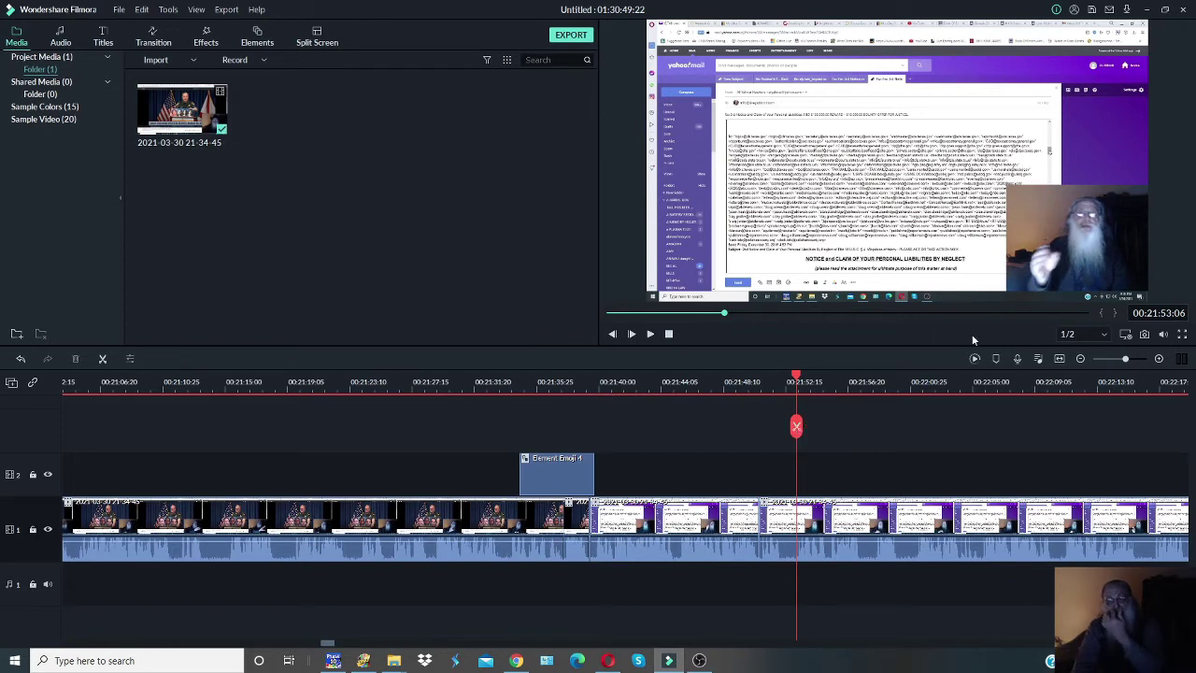
mouse_move(796, 426)
left_mouse_down()
mouse_move(776, 423)
mouse_move(792, 420)
left_mouse_up()
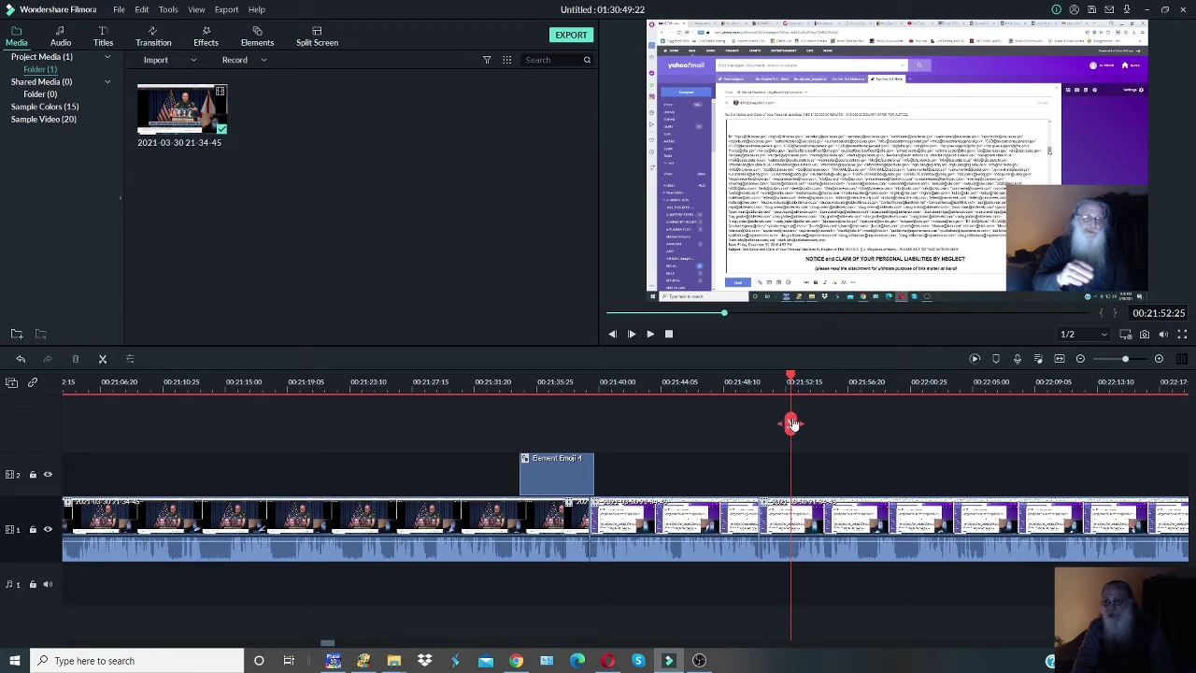
left_click(792, 422)
left_click_drag(793, 422, 785, 419)
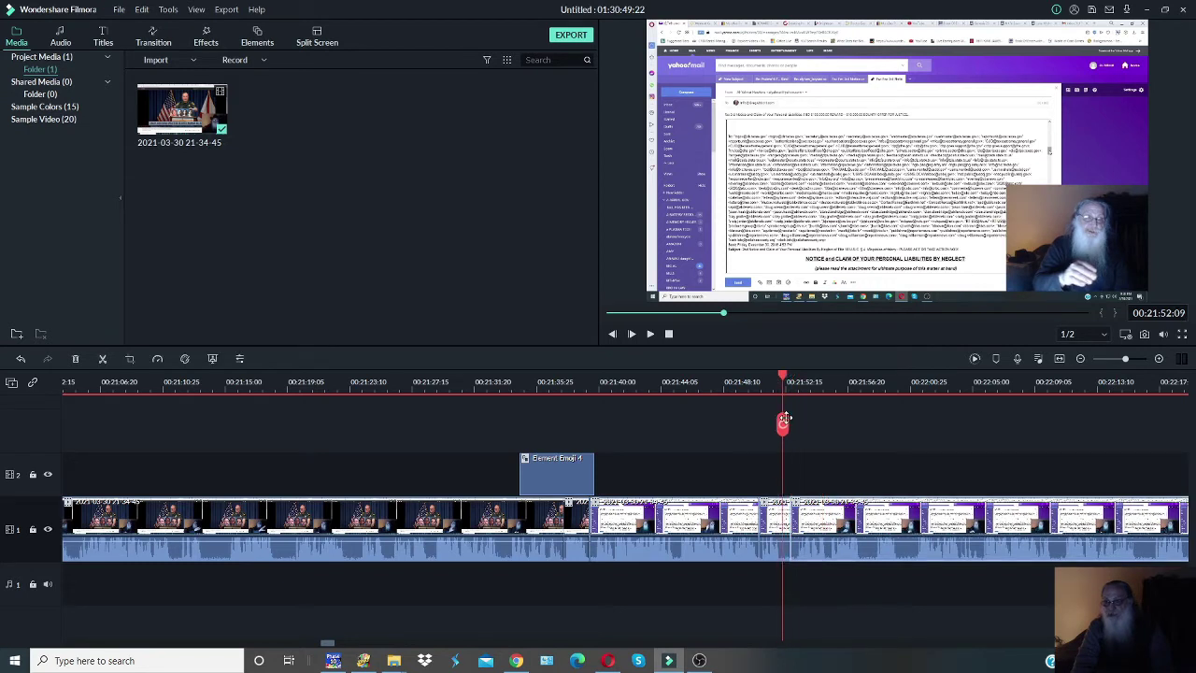
left_click(785, 423)
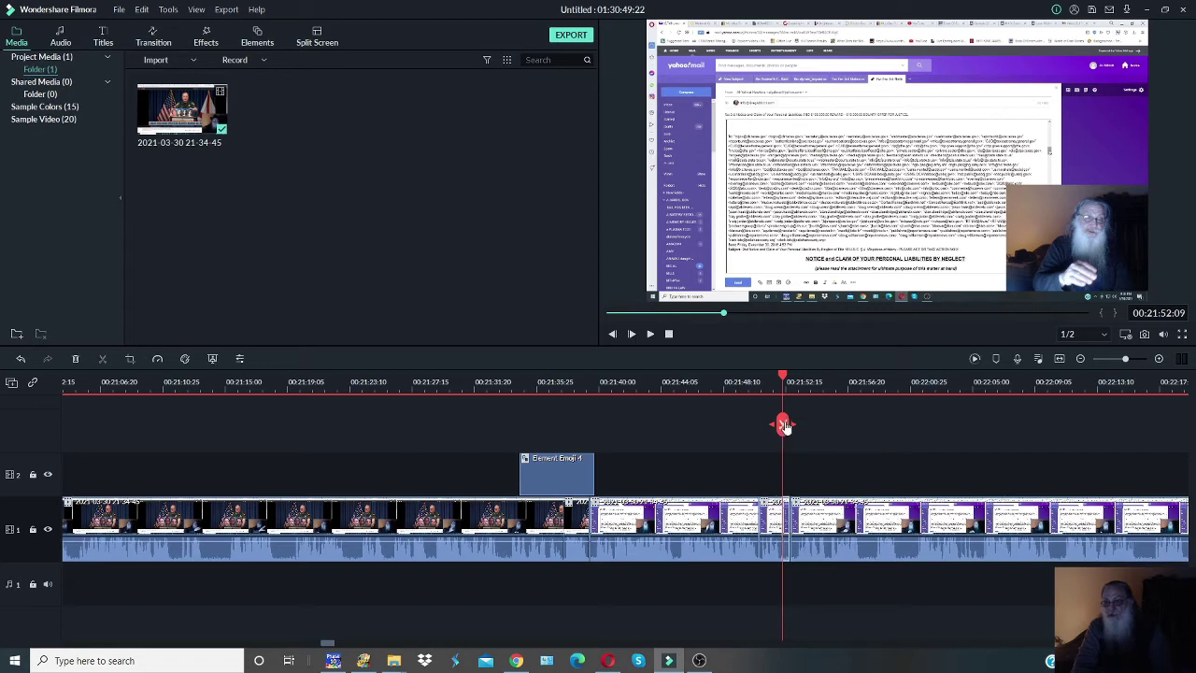
left_click_drag(785, 425, 761, 426)
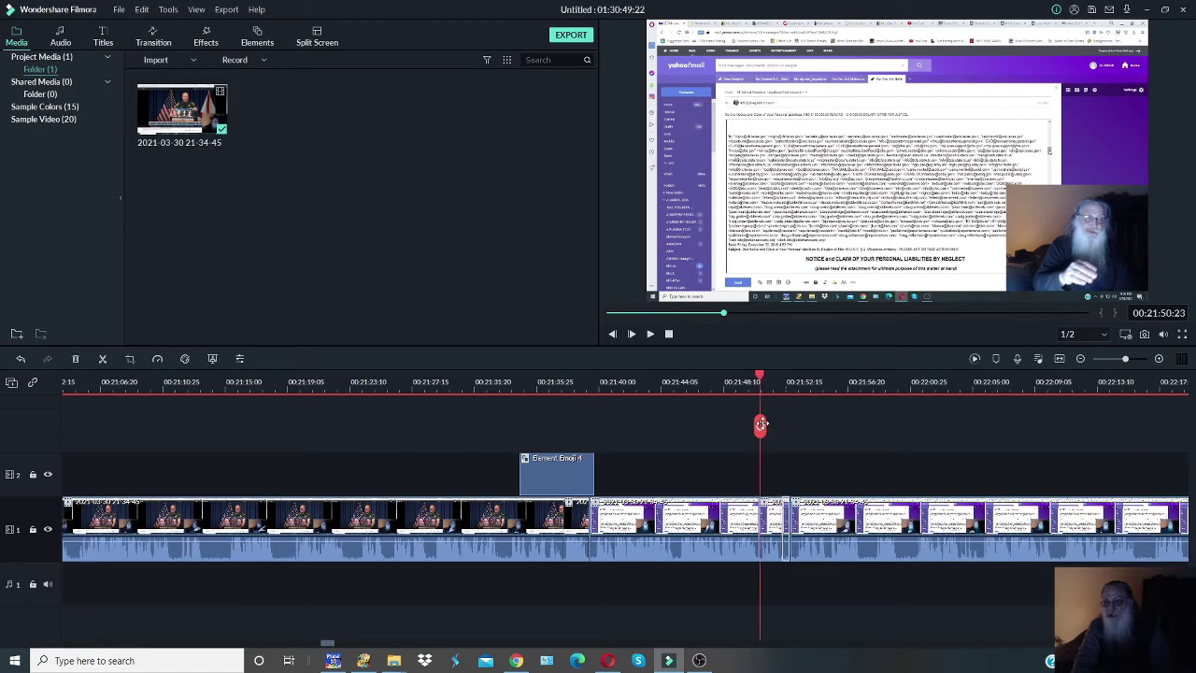
right_click(788, 513)
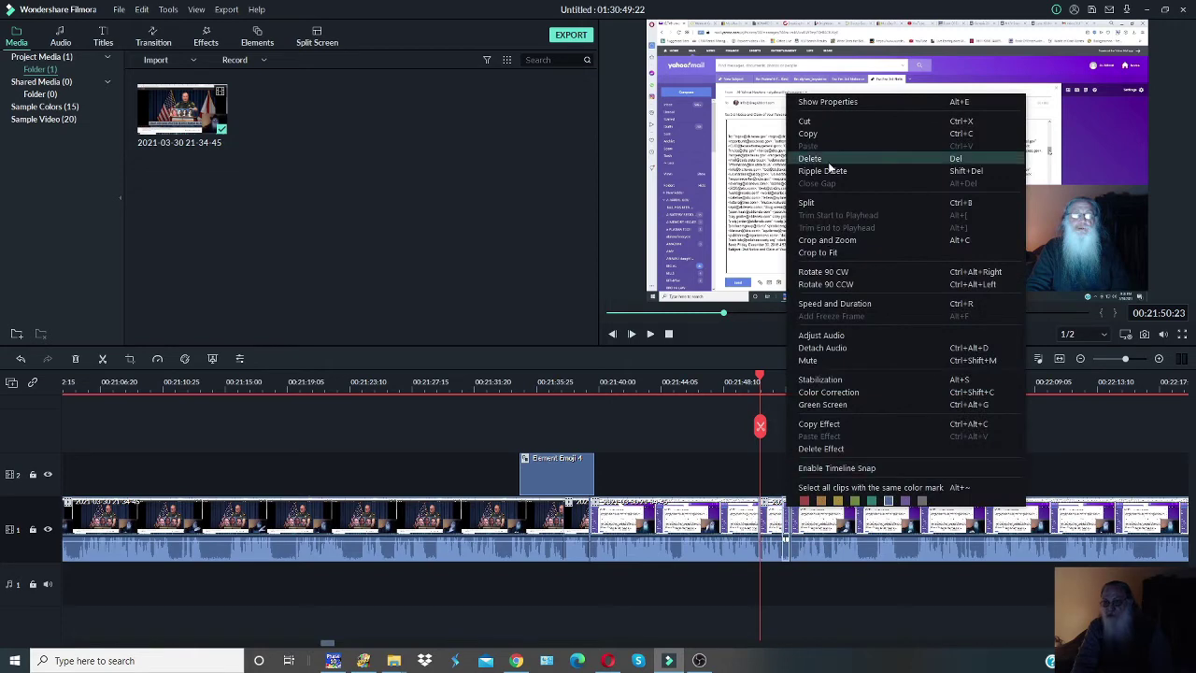
left_click(690, 429)
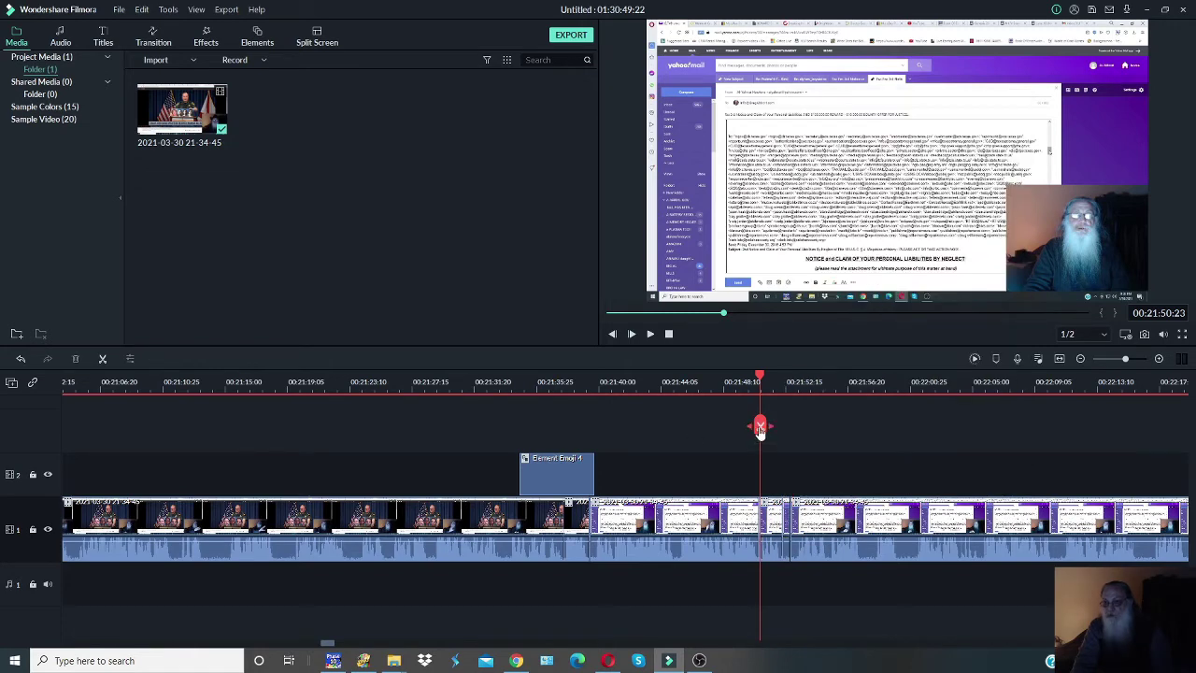
left_click_drag(761, 426, 809, 426)
right_click(787, 530)
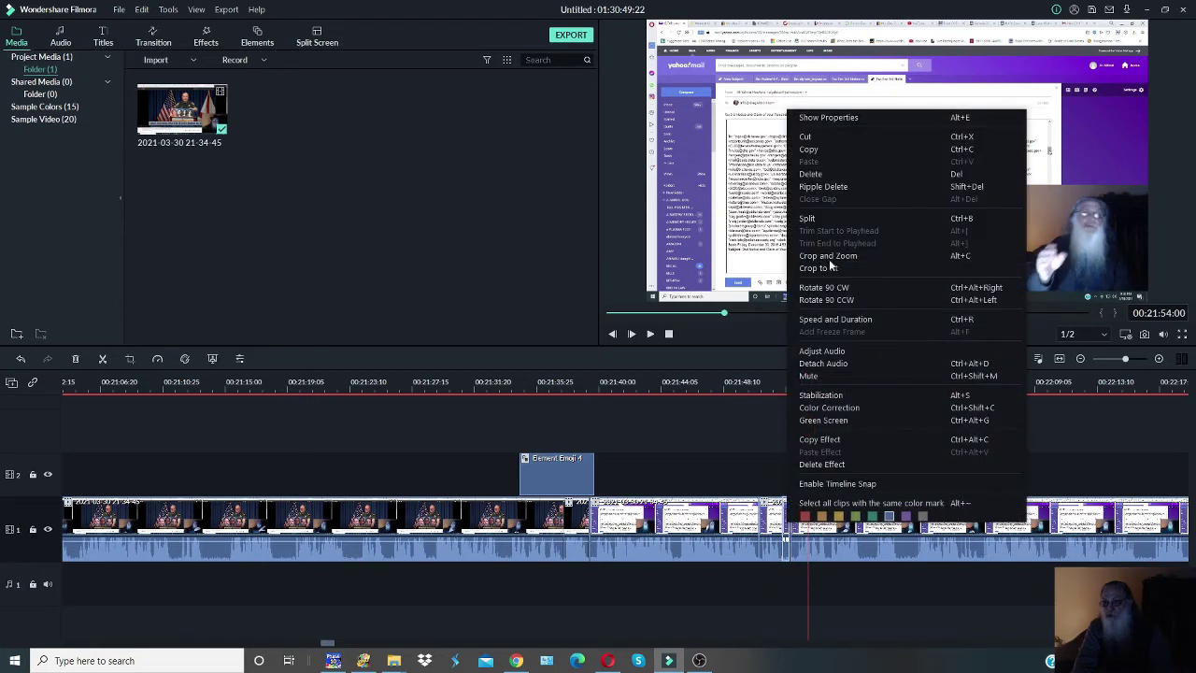
left_click(882, 173)
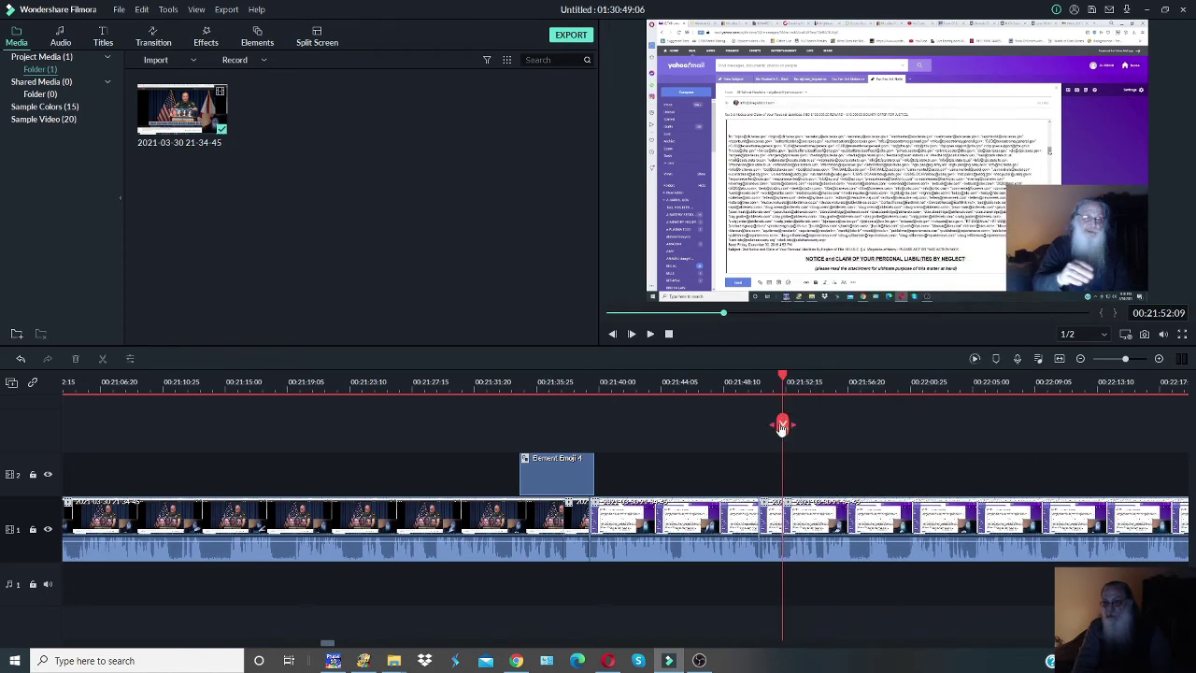
Step: Play back the footage from 00:21:51:09 and delete the remaining short segment between 00:21:50:21 and 00:21:52:09
left_click_drag(783, 425, 768, 425)
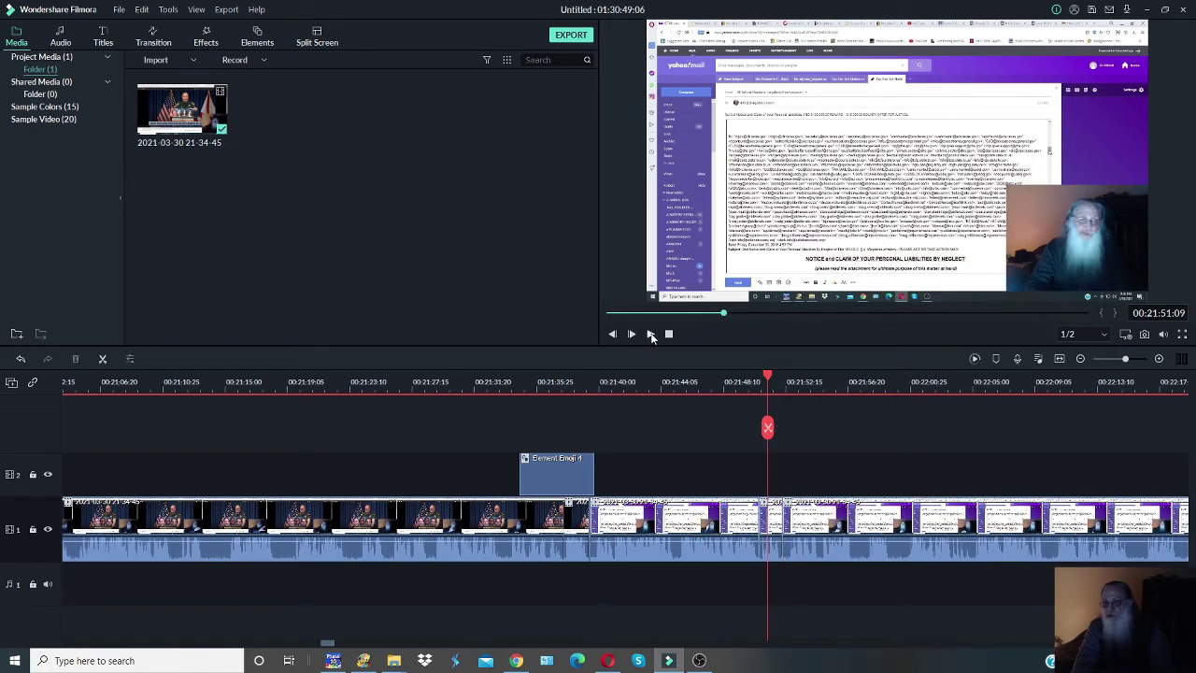
left_click(652, 335)
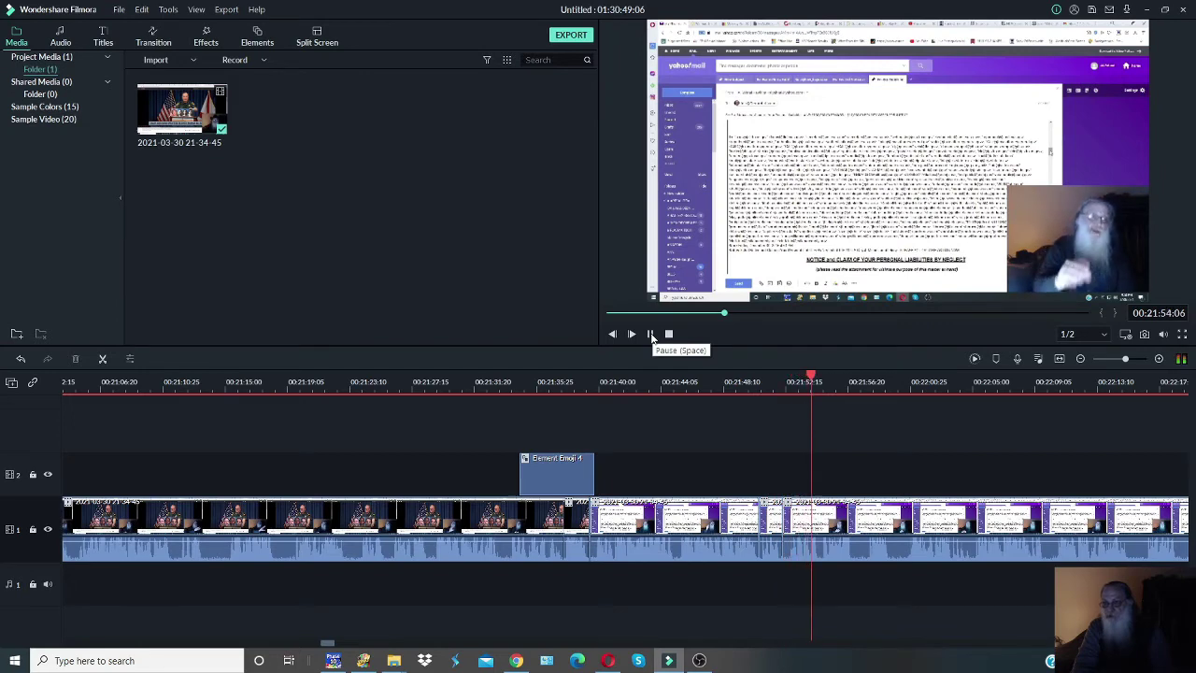
left_click(651, 335)
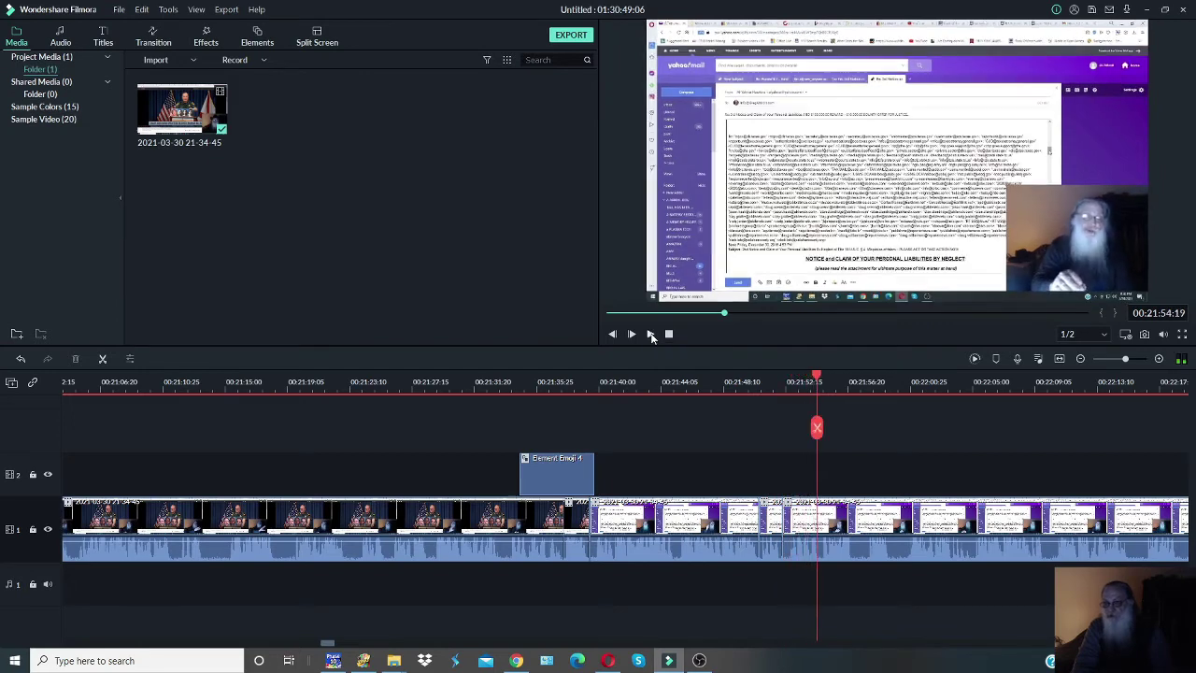
right_click(776, 529)
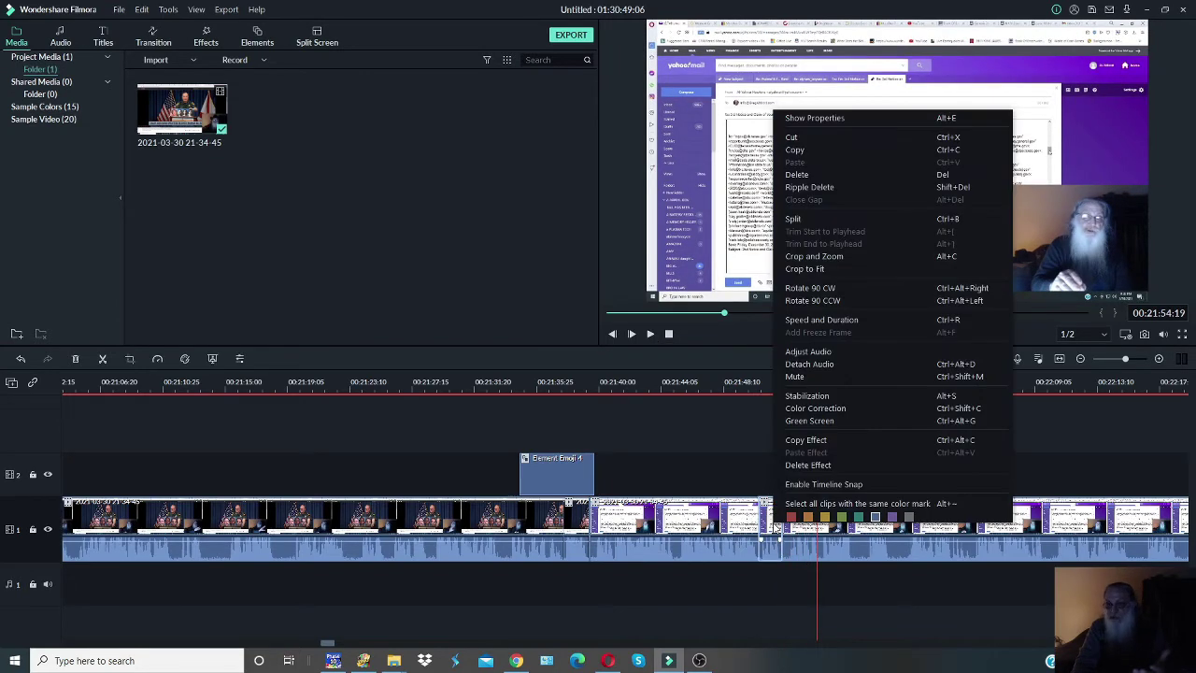
left_click(826, 172)
Step: Play back the join from 00:21:49:05, split the clip at 00:21:51:00 and delete the sliver just before that cut
mouse_move(759, 428)
left_mouse_down()
mouse_move(772, 427)
mouse_move(735, 427)
left_mouse_up()
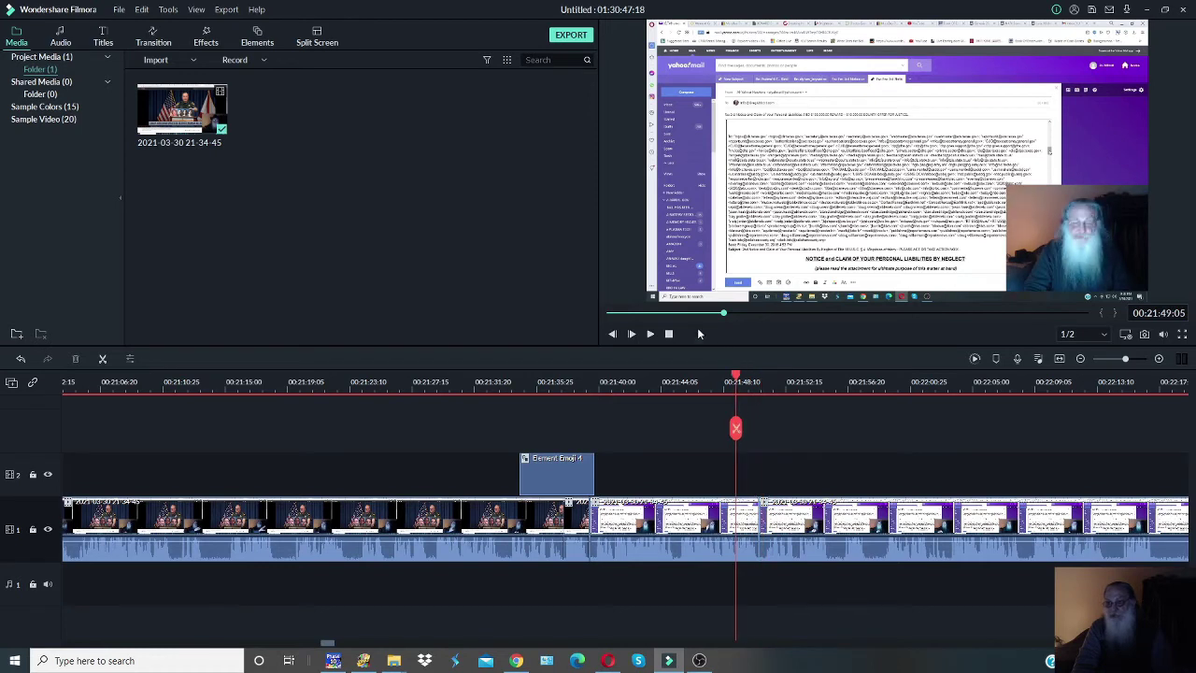
left_click(652, 335)
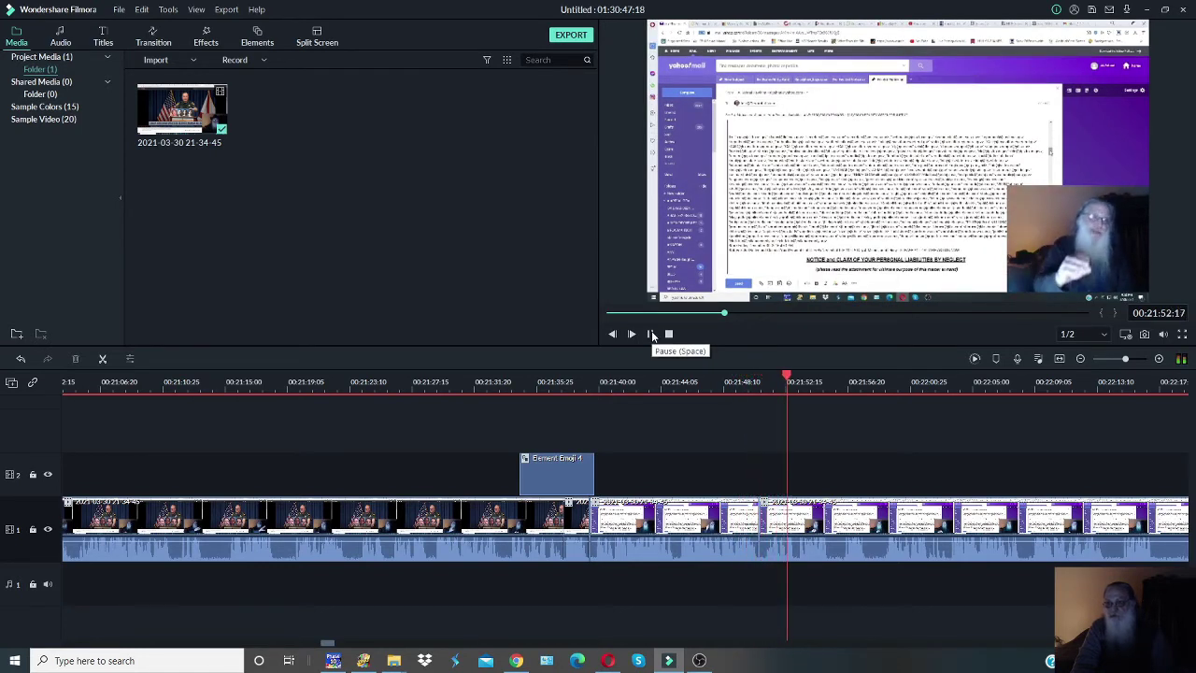
left_click(654, 335)
left_click_drag(796, 430, 762, 430)
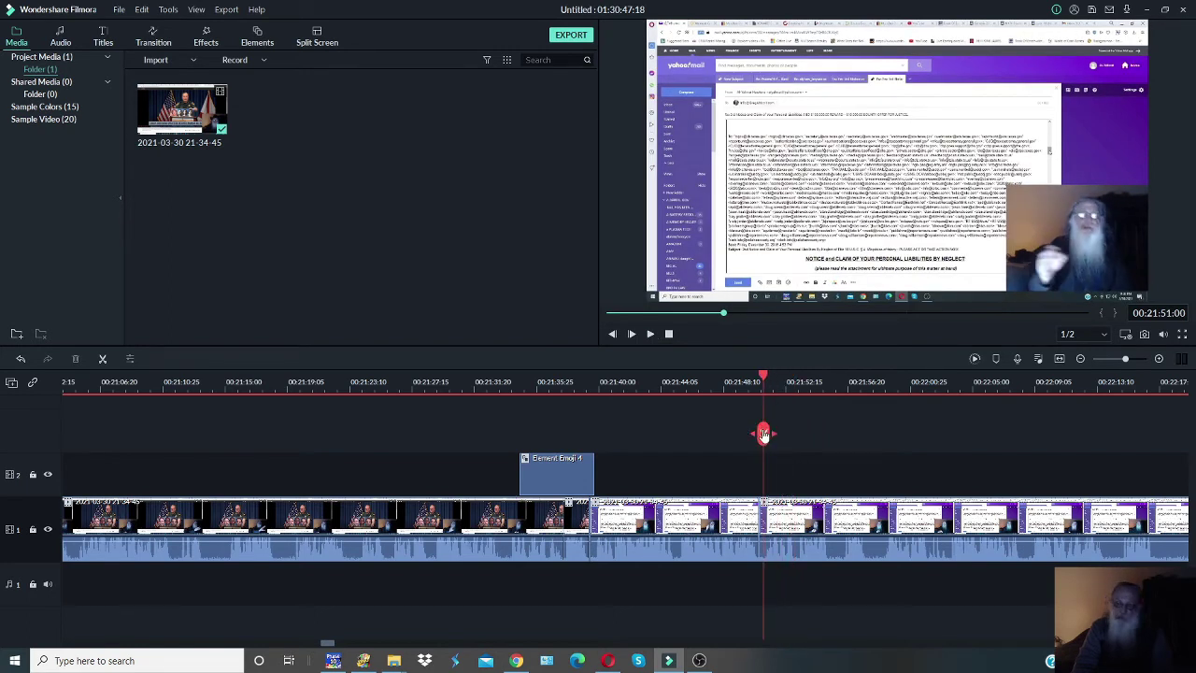
left_click(763, 431)
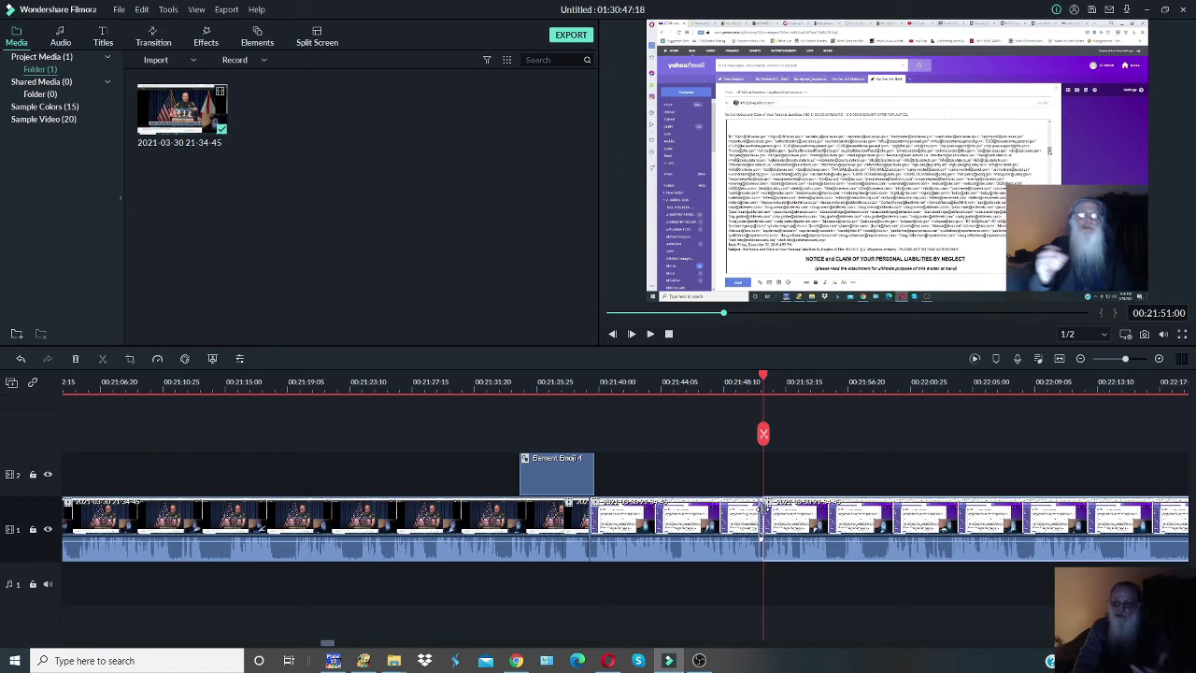
right_click(760, 515)
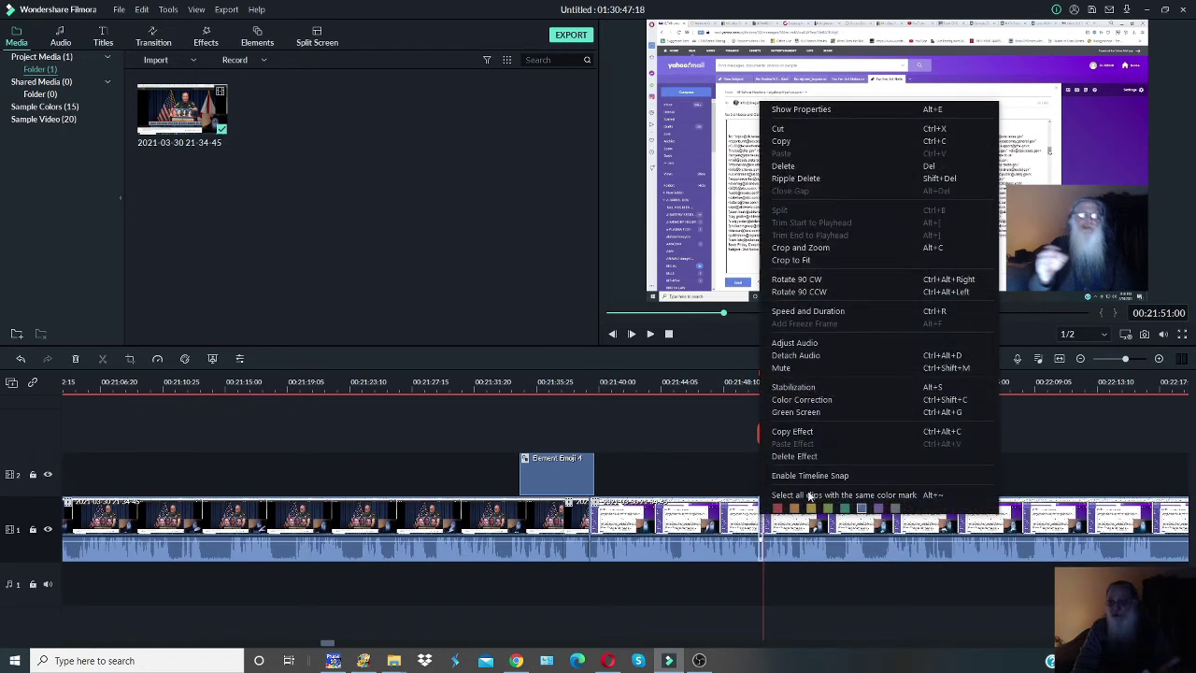
left_click(840, 164)
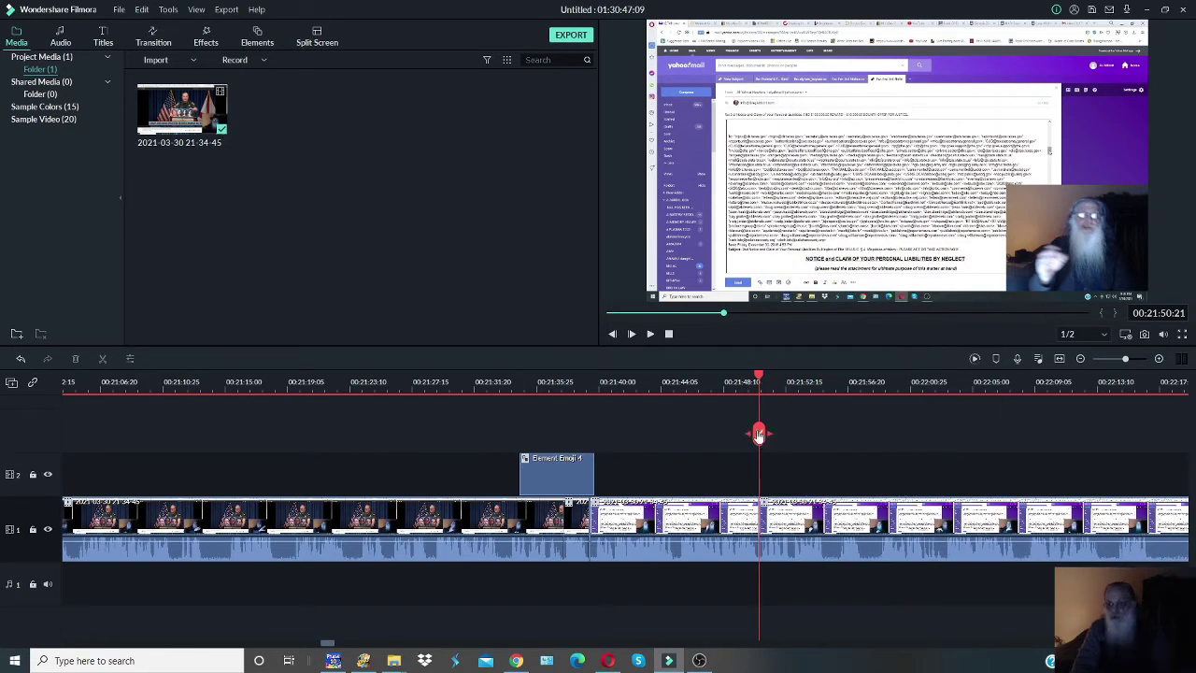
Step: Play back the trimmed join in the email footage from 00:21:49:28 and pause it
left_click_drag(759, 434, 747, 437)
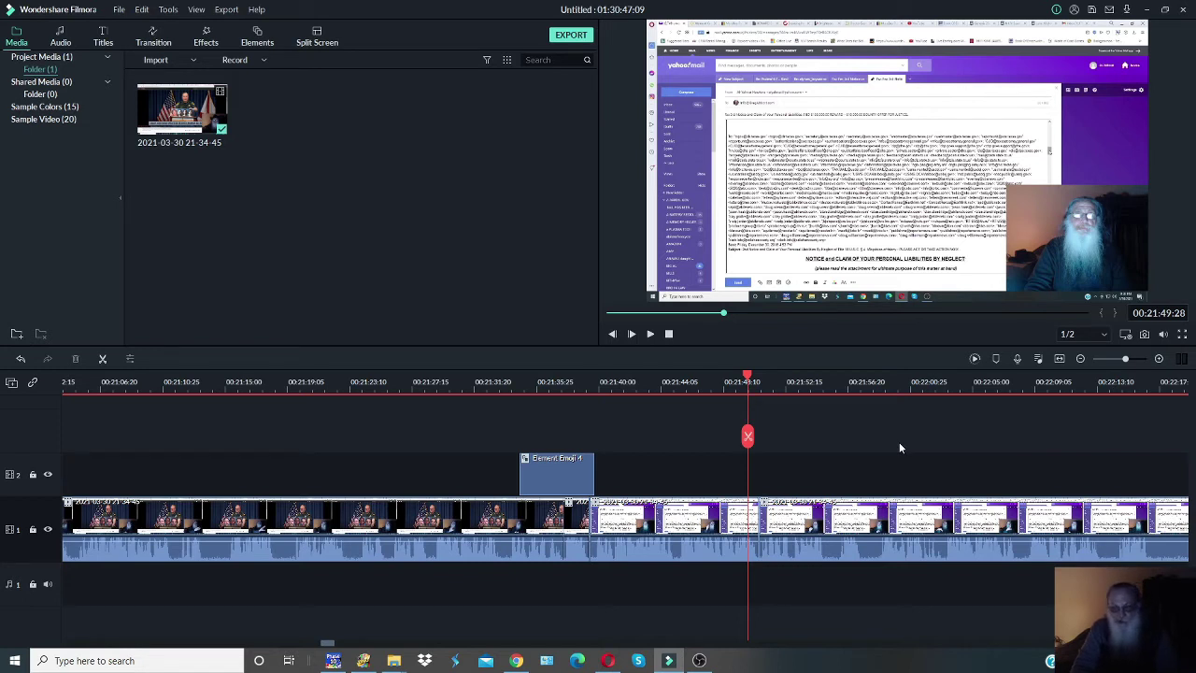
left_click(652, 335)
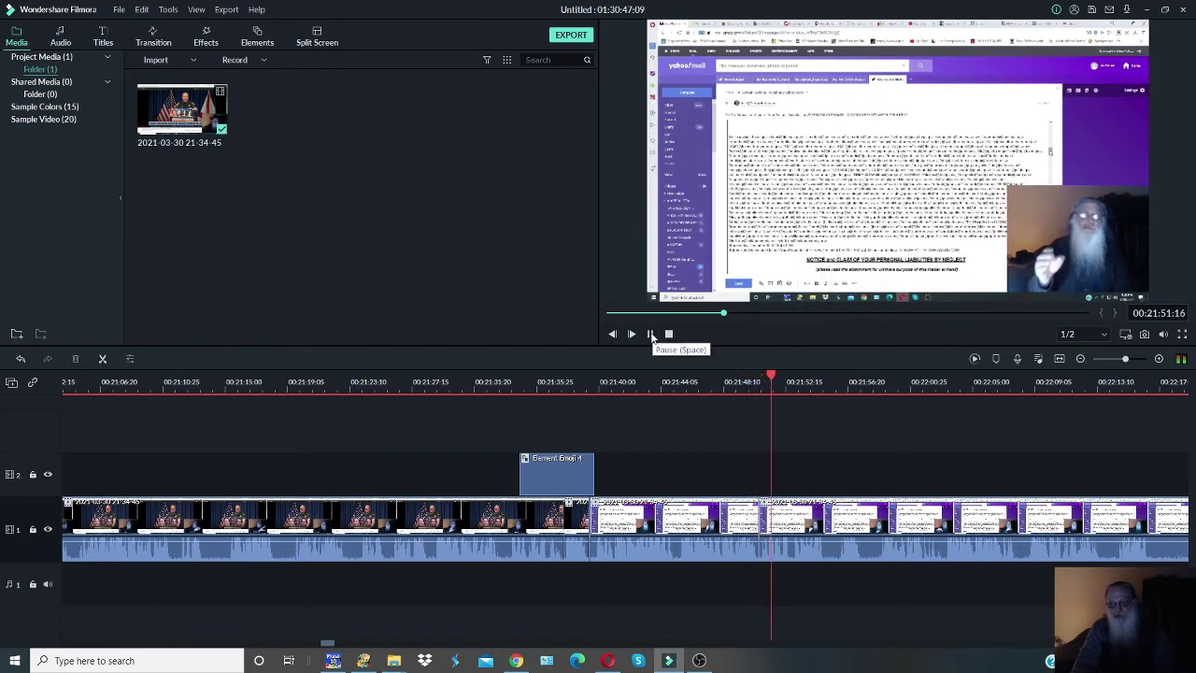
left_click(652, 334)
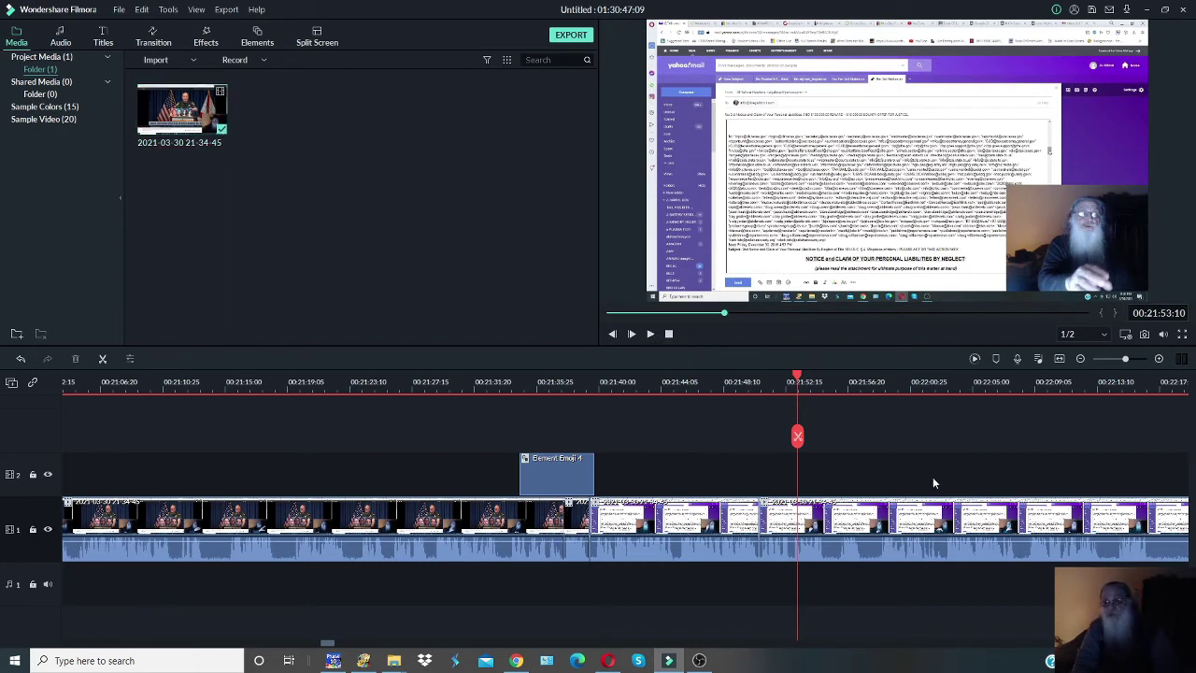
Step: Open the export settings to view the local MP4 options, and close them without exporting
left_click(572, 35)
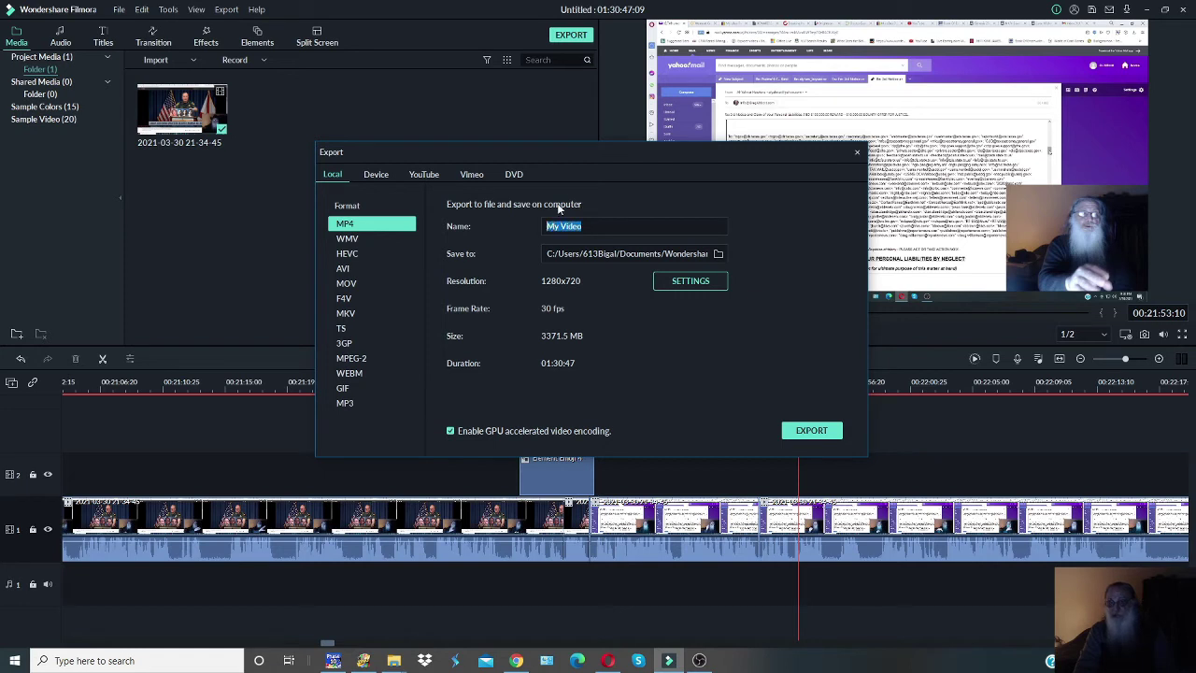
type(", ,mn,nmn ,.m")
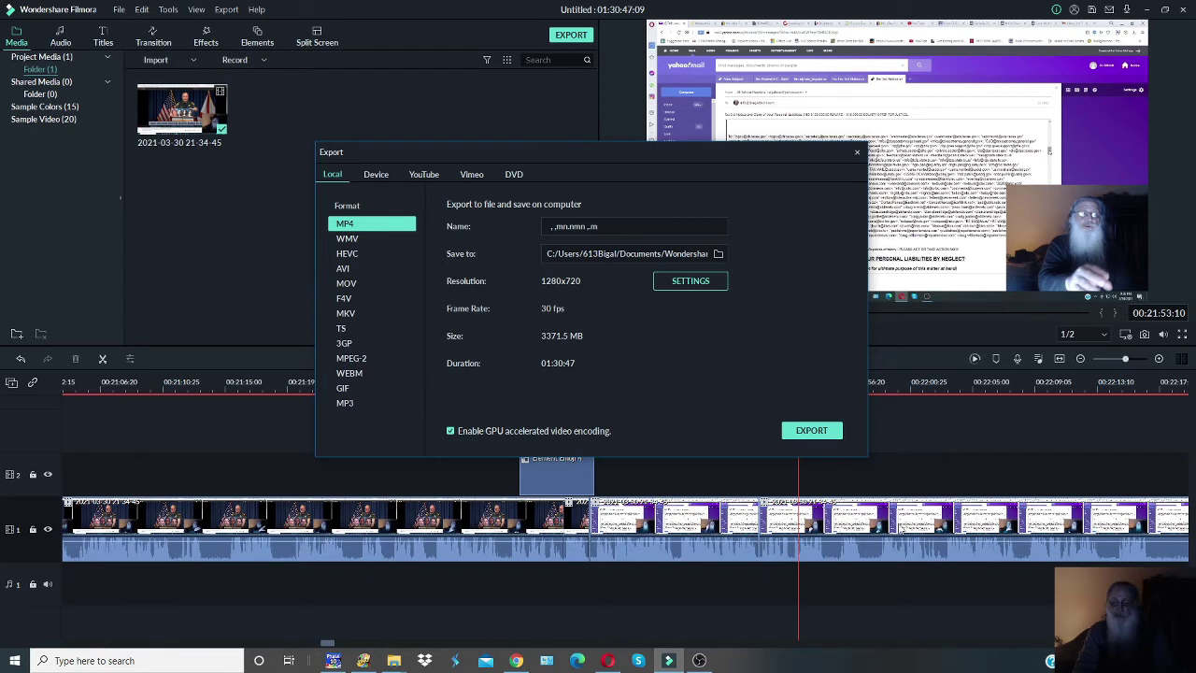
left_click(858, 155)
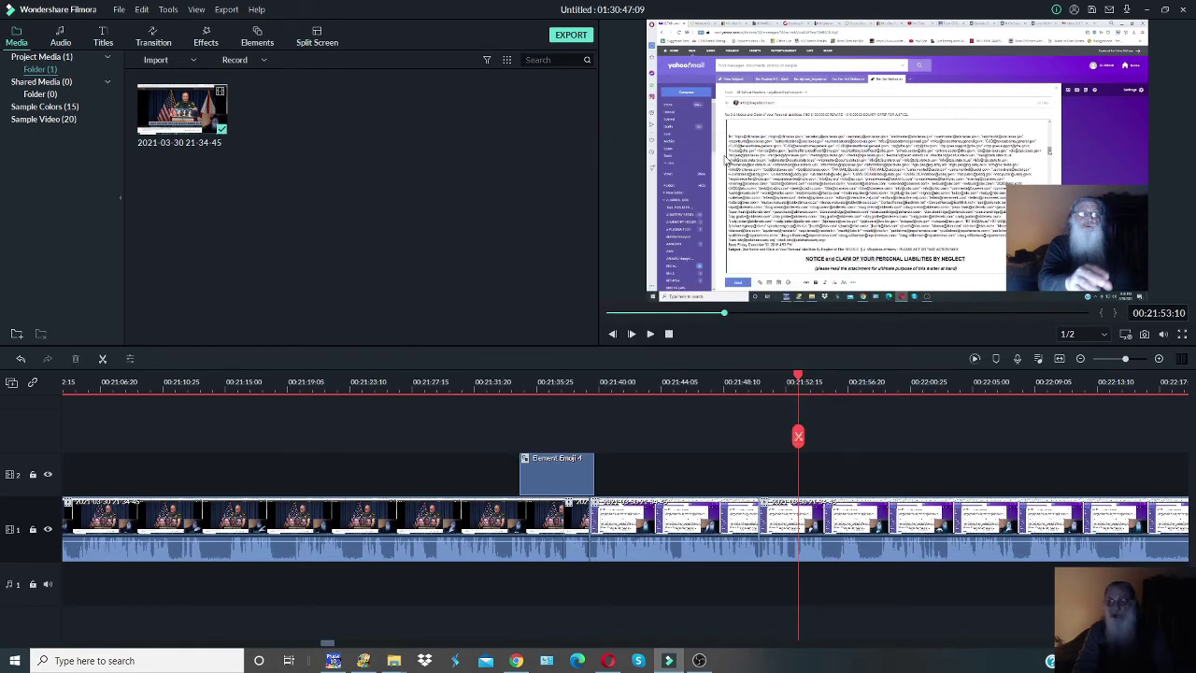
Step: Switch to File Explorer and show the exported videos in the Wondershare Filmora 9 Output folder
mouse_move(391, 663)
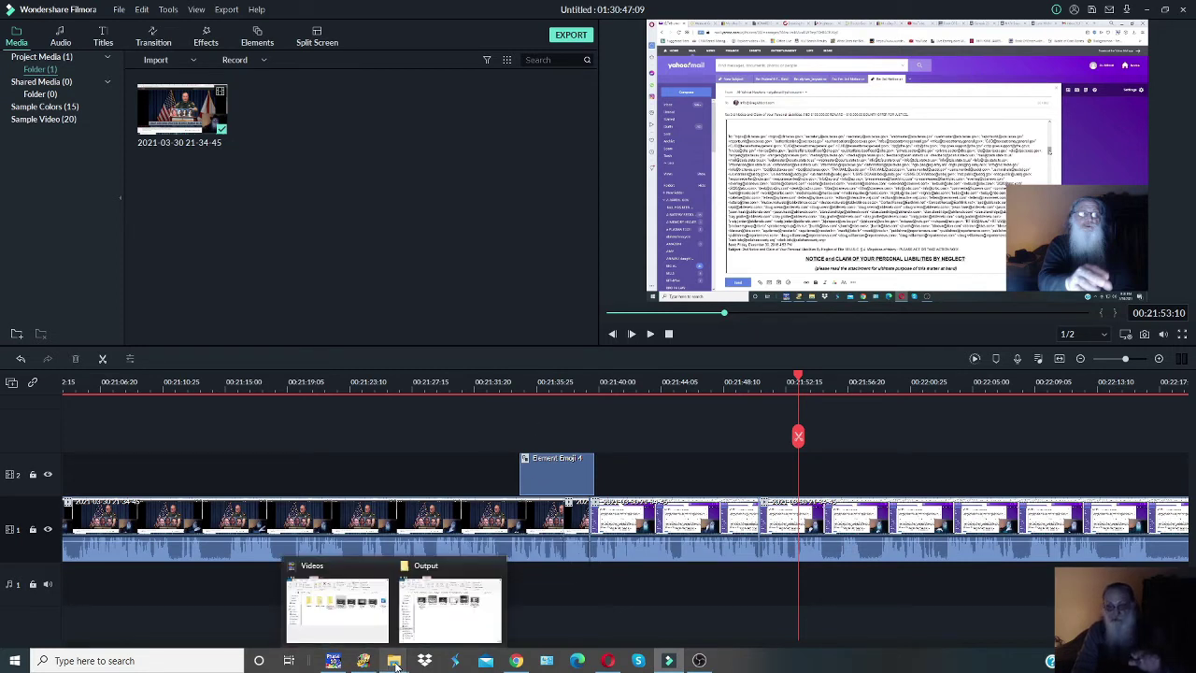
left_click(395, 662)
left_click(468, 619)
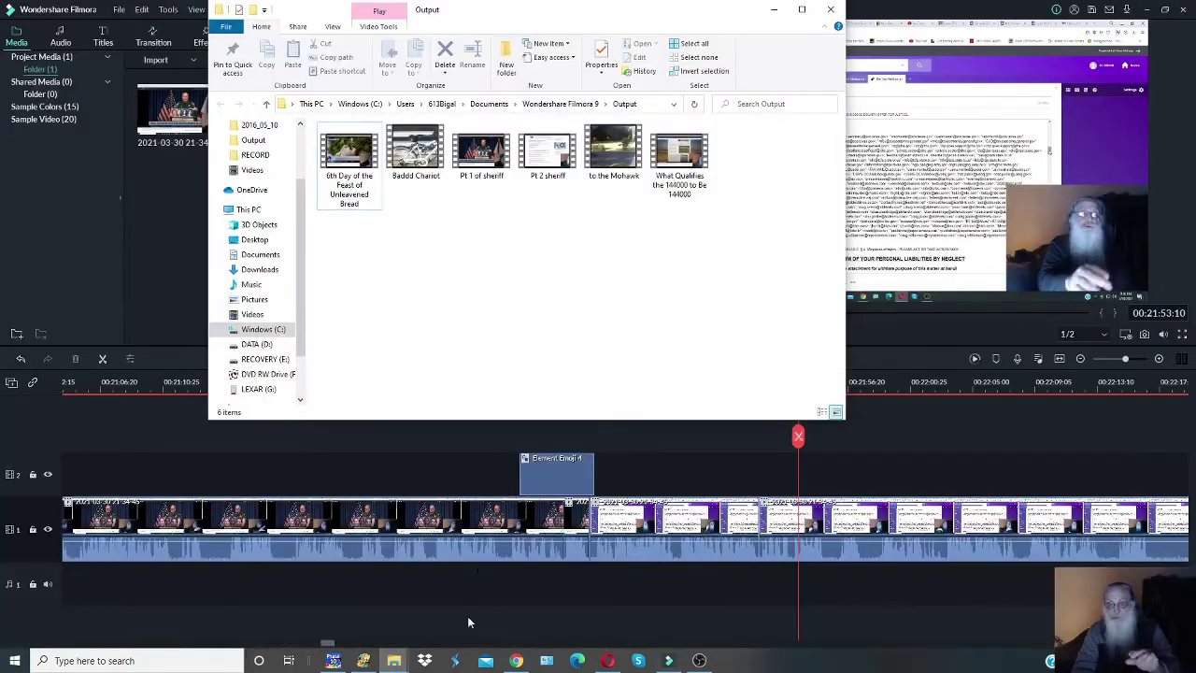
key("space")
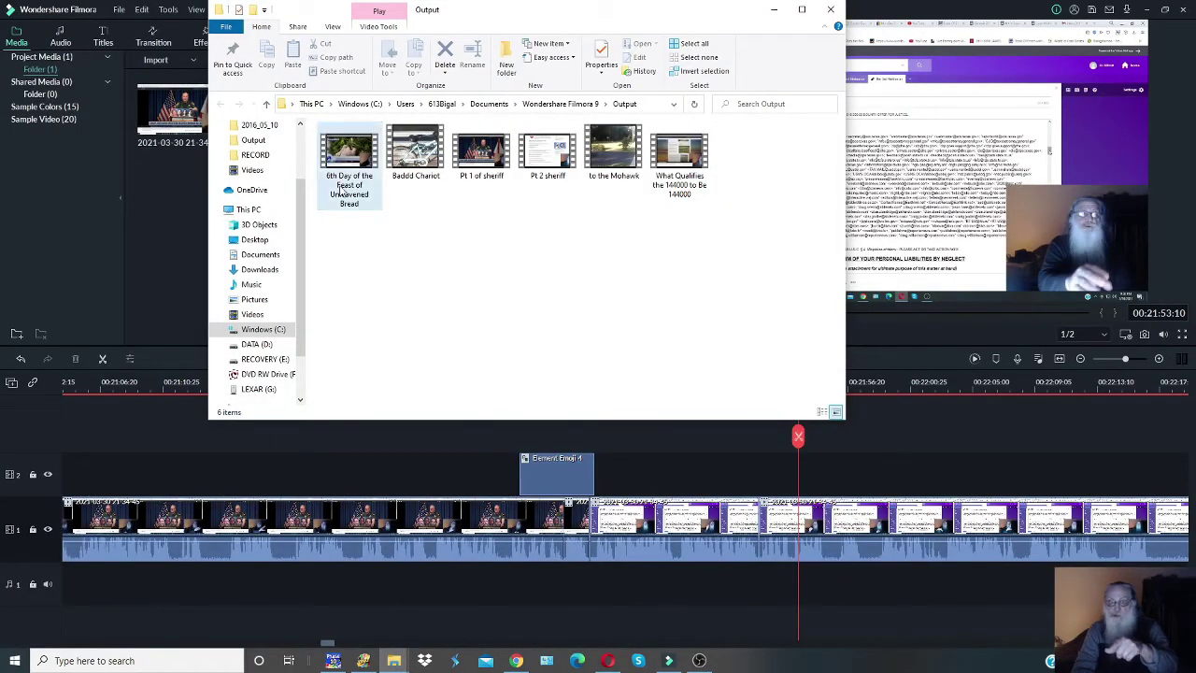
left_click(355, 347)
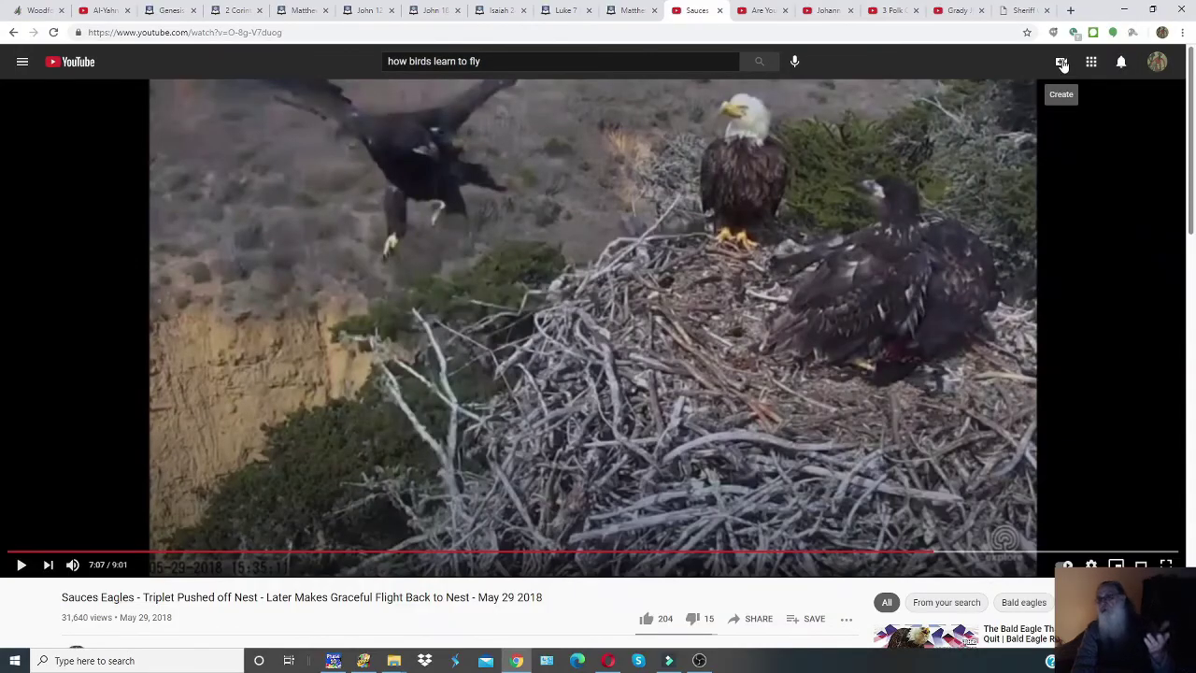
Step: Show YouTube's video creation options, point out the '6th Day of the Feast of Unleavened Bread' file in the Output folder, and minimize File Explorer
left_click(1063, 64)
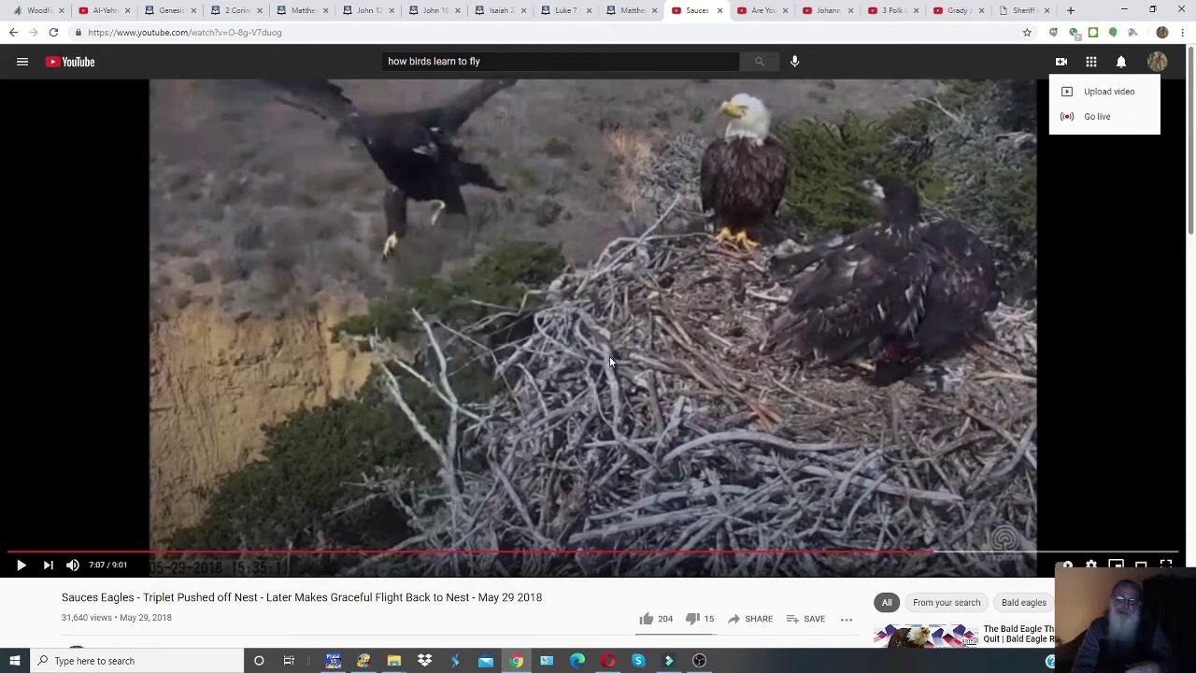
left_click(394, 662)
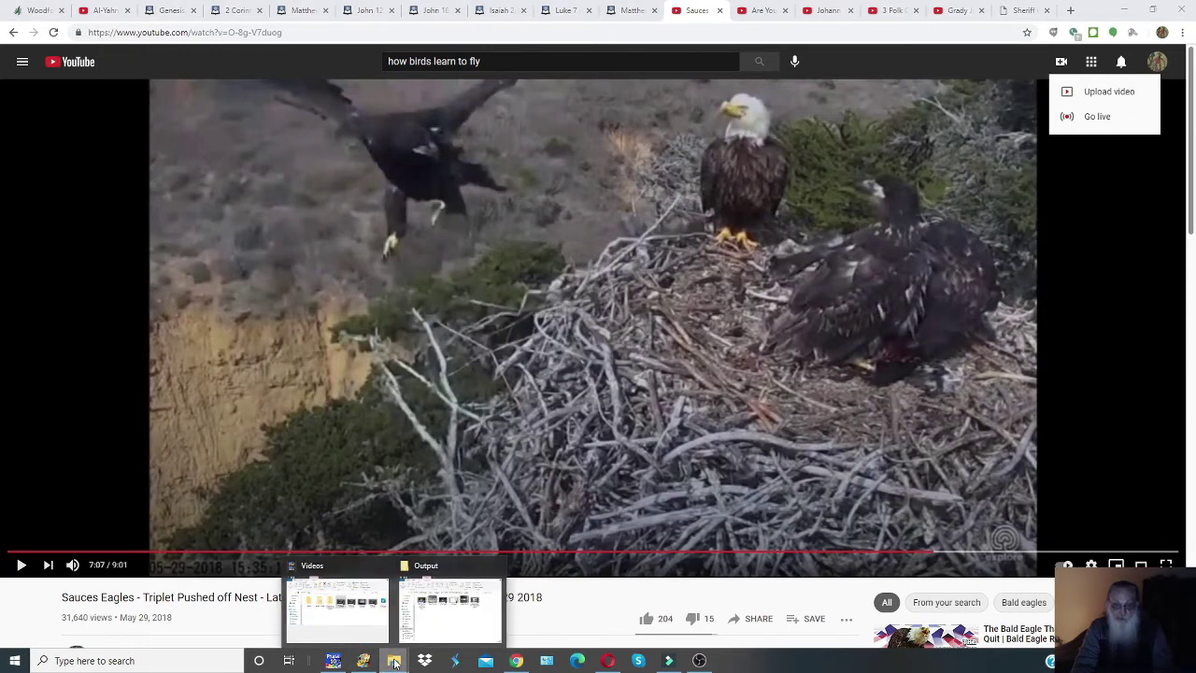
left_click(448, 609)
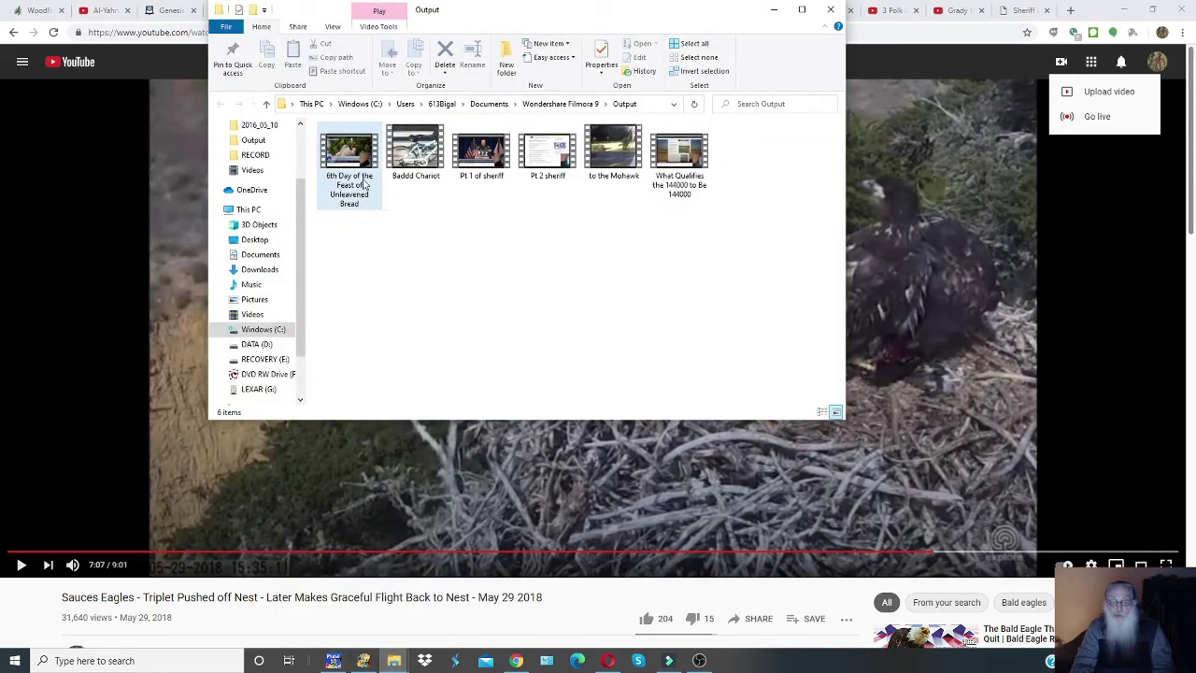
left_click_drag(360, 157, 444, 287)
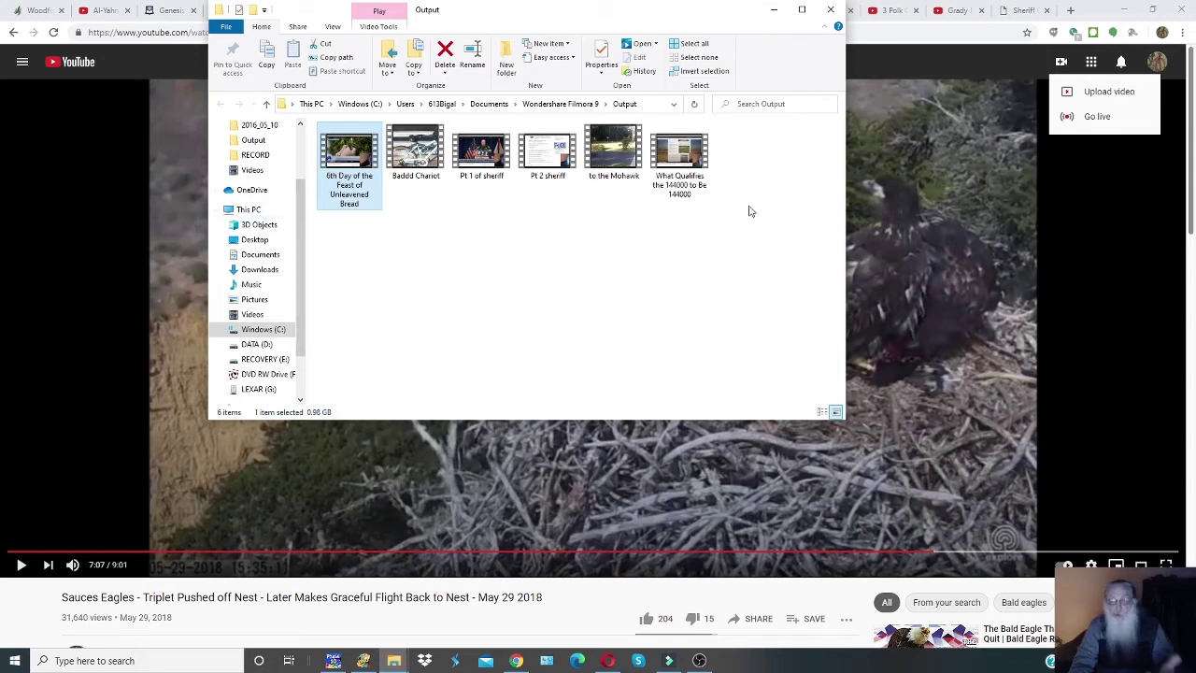
left_click(774, 11)
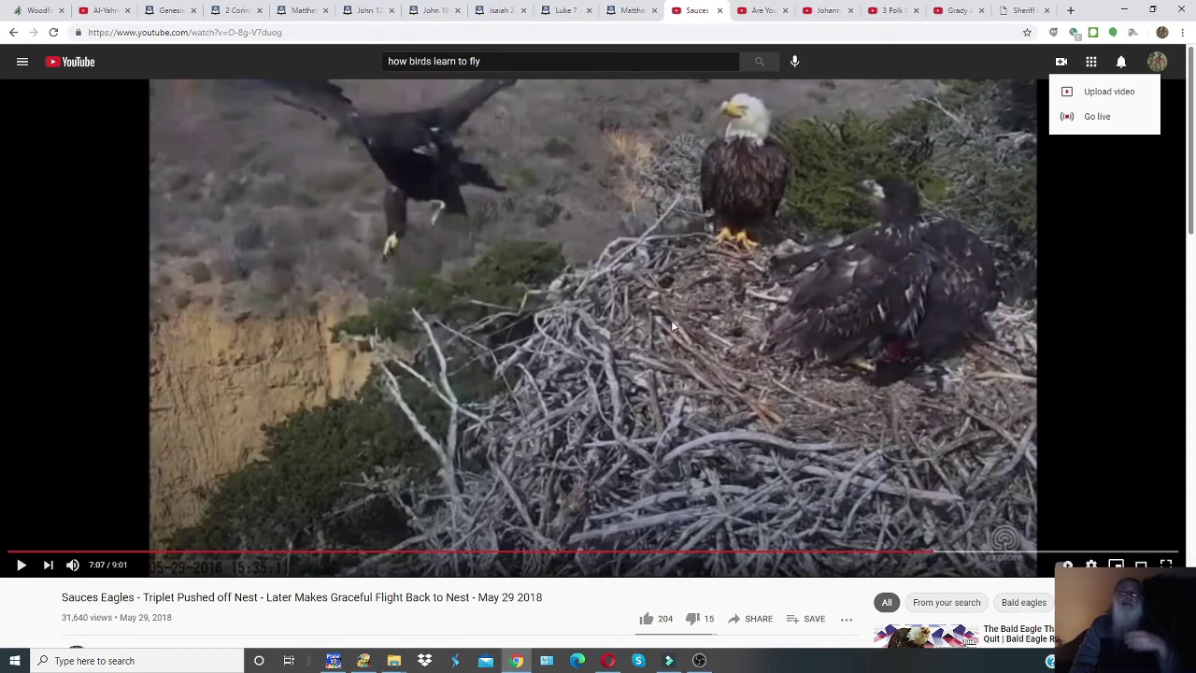
Step: Show the YouTube video 'Are Your Standards High Enough For The Kingdom Of Heaven' and expand its full description
left_click(766, 12)
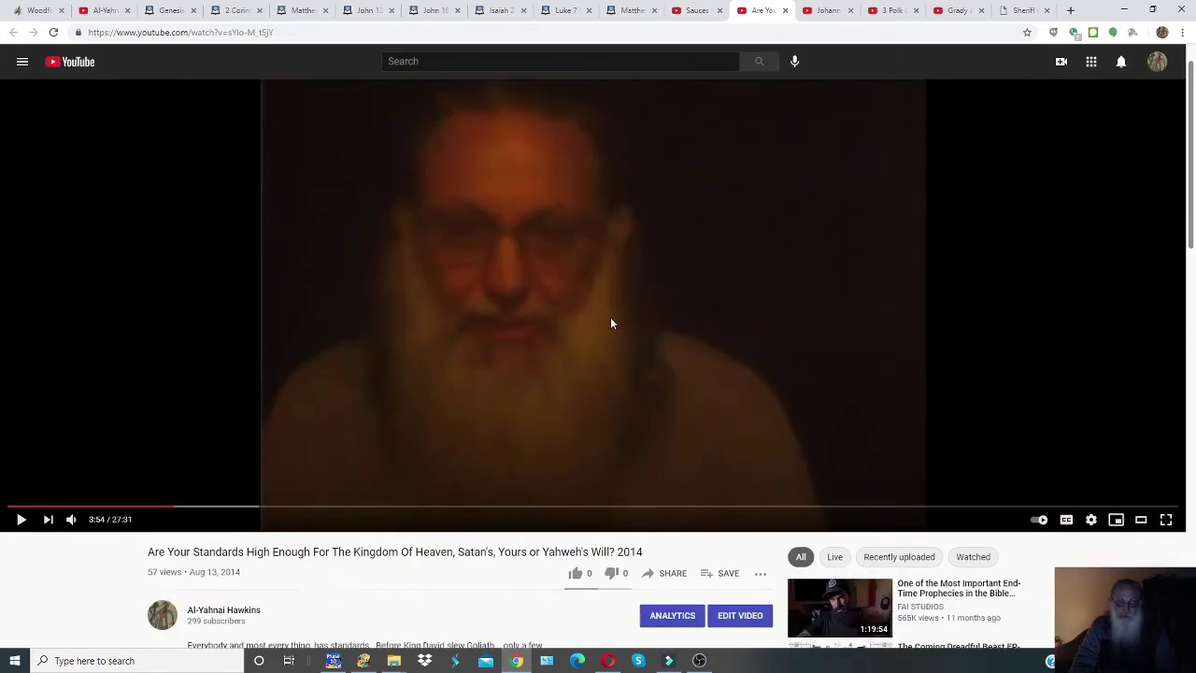
scroll(611, 317, "down", 4)
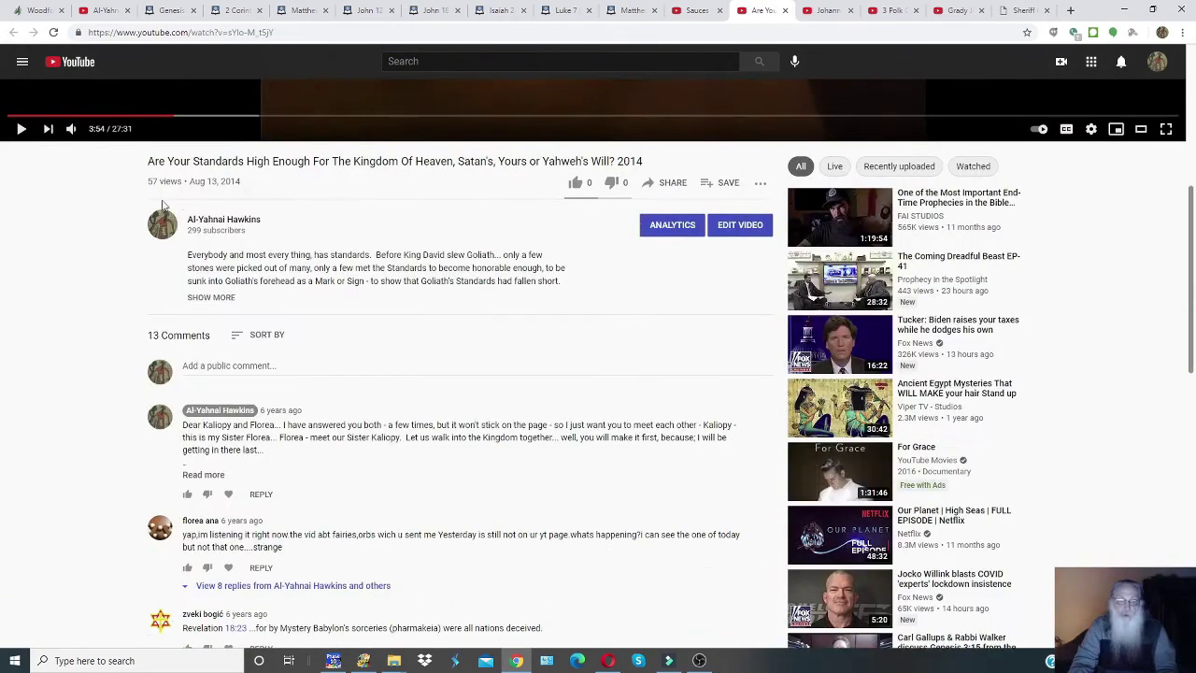
left_click(215, 298)
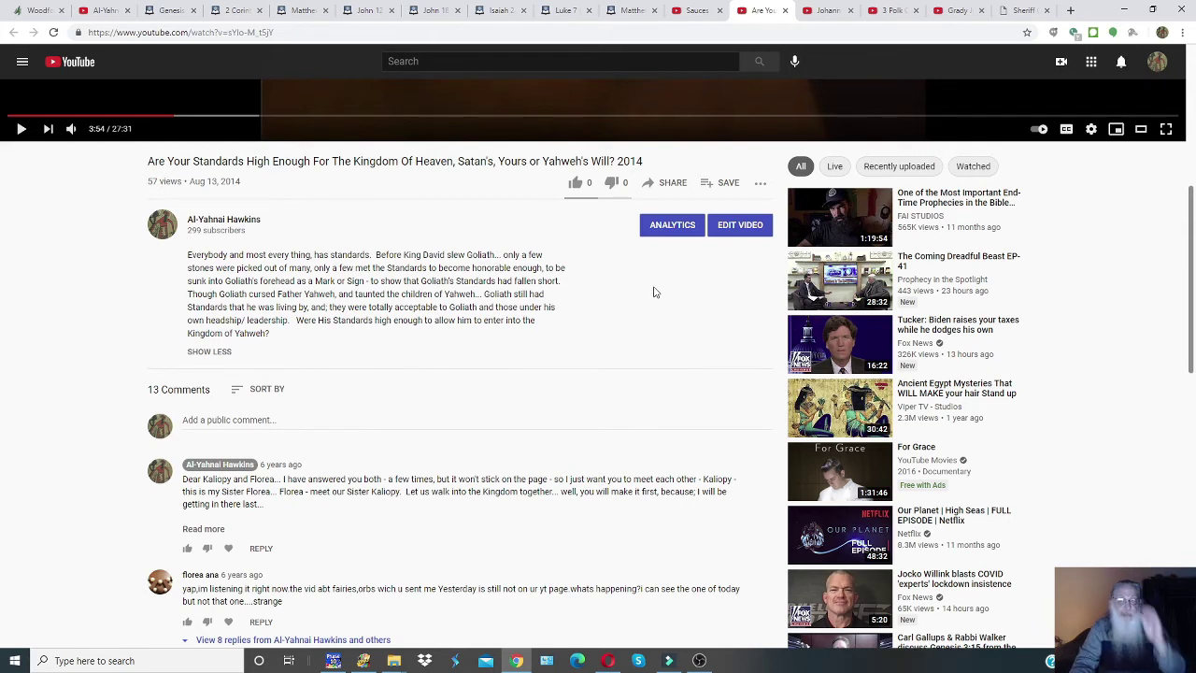
Step: Switch to Filmora, go further into the email footage and split the clip at 00:26:45:11
left_click(671, 657)
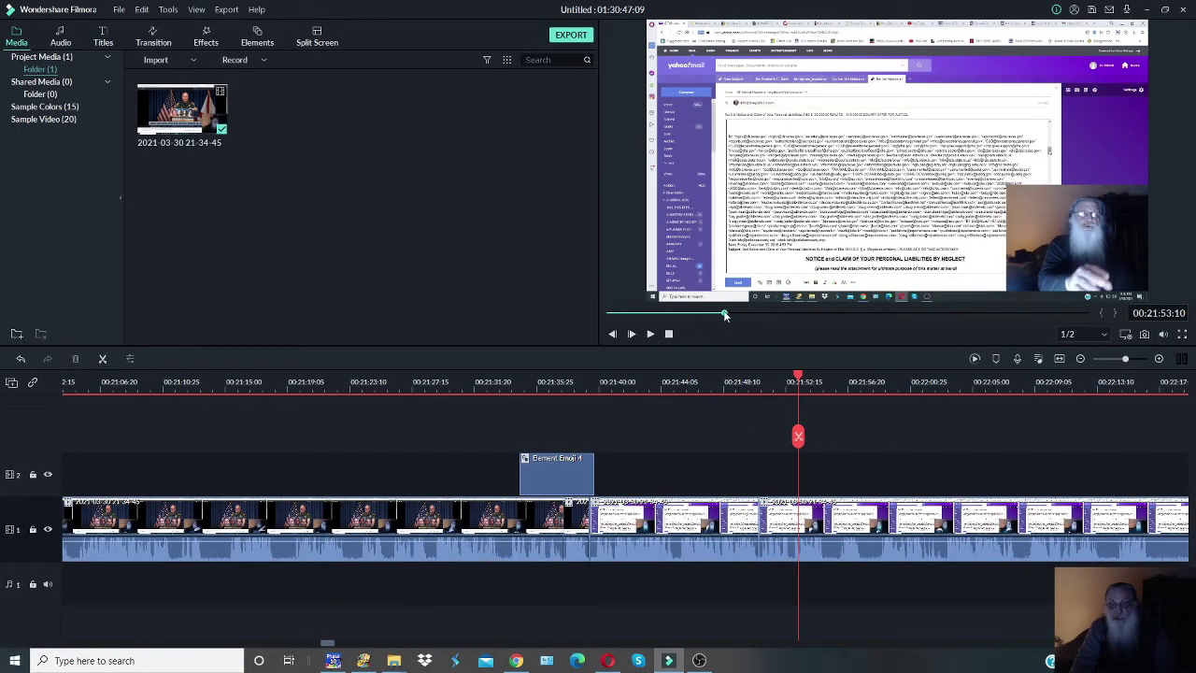
left_click_drag(724, 315, 755, 315)
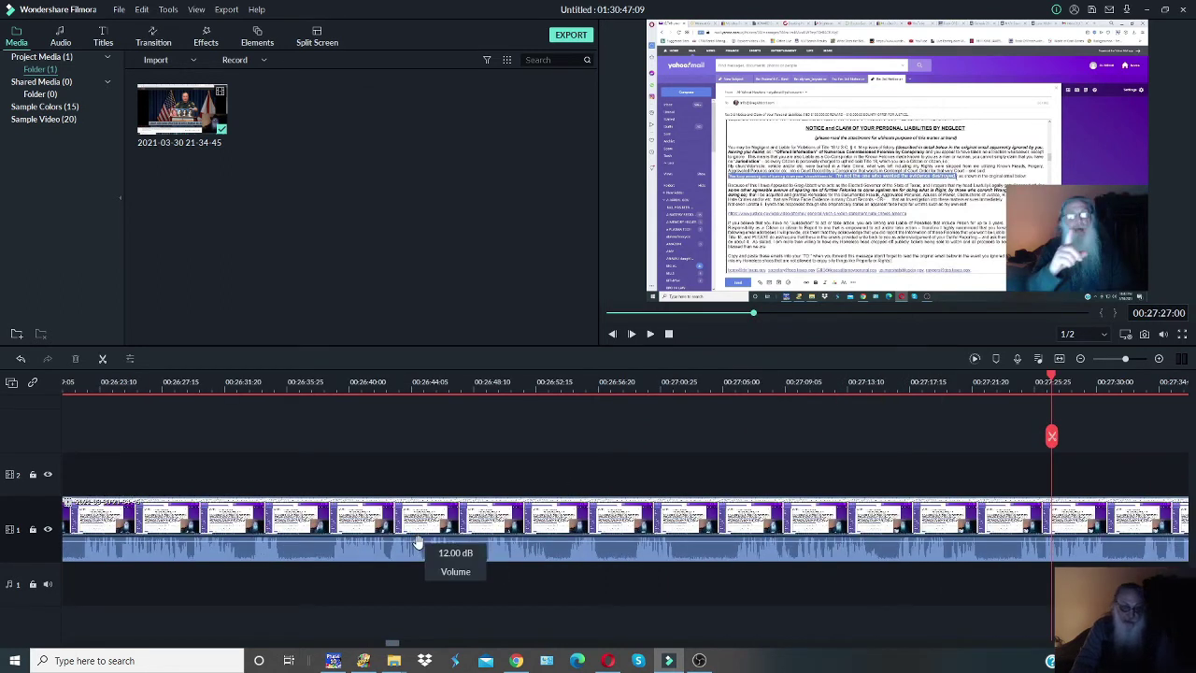
left_click(484, 425)
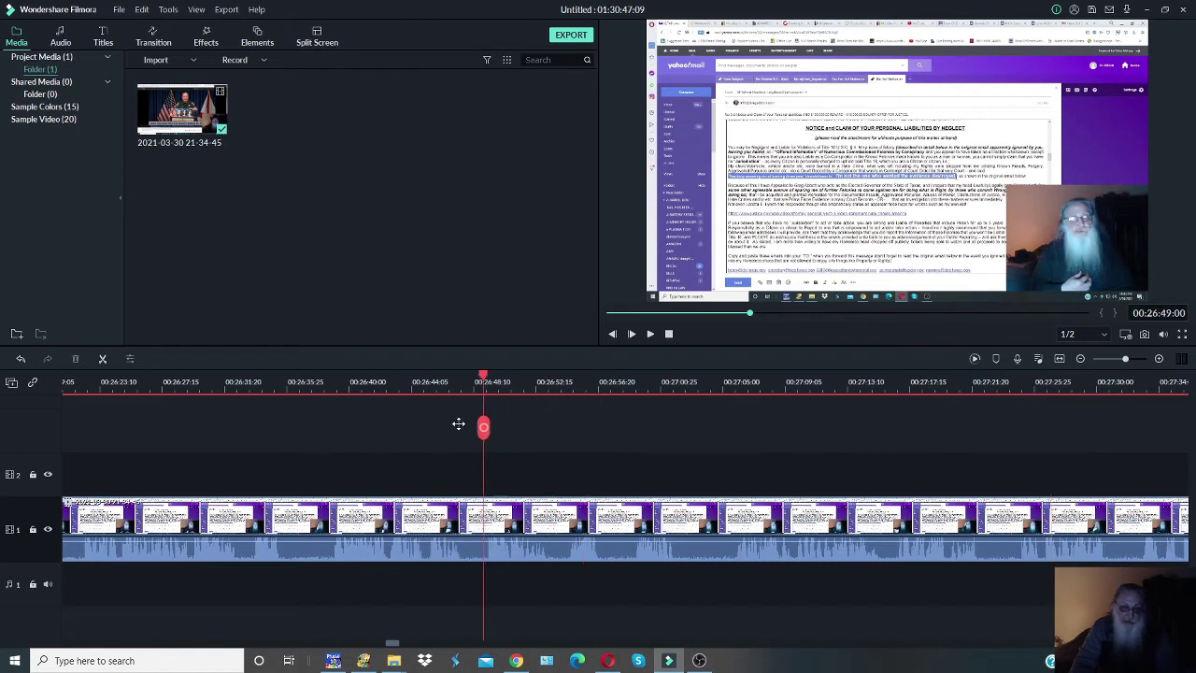
left_click(429, 425)
left_click(429, 426)
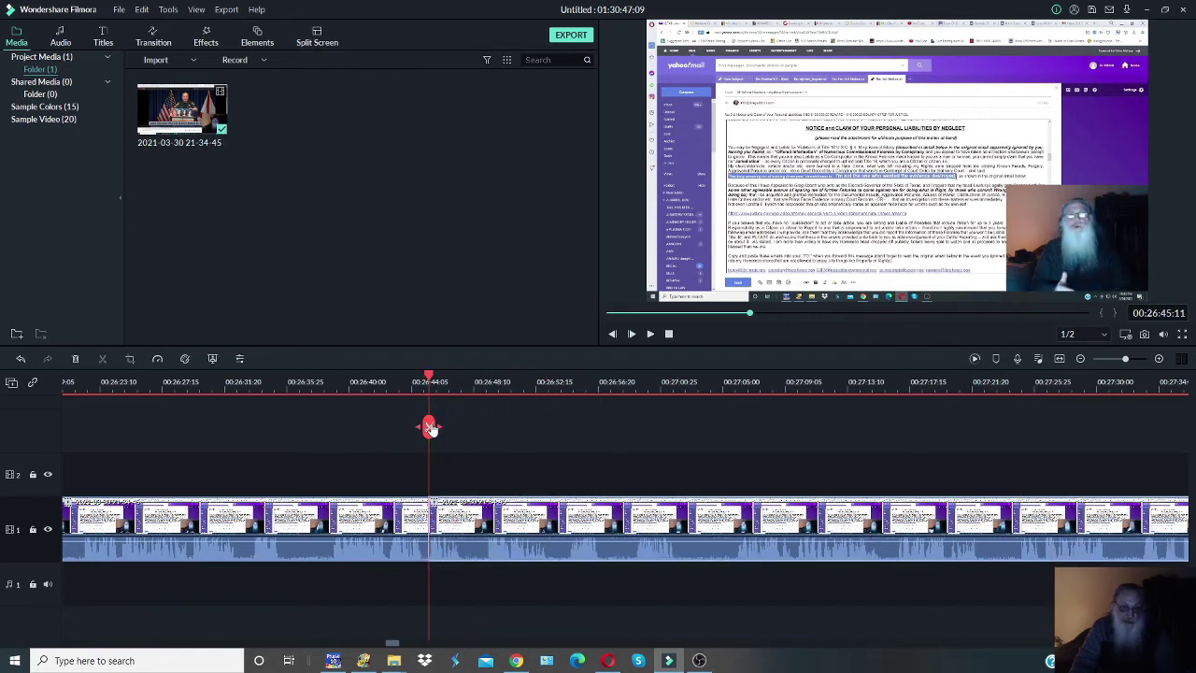
Step: Split the email clip again at 00:26:45:02 and delete the sliver between the two cuts
left_click_drag(429, 425, 424, 424)
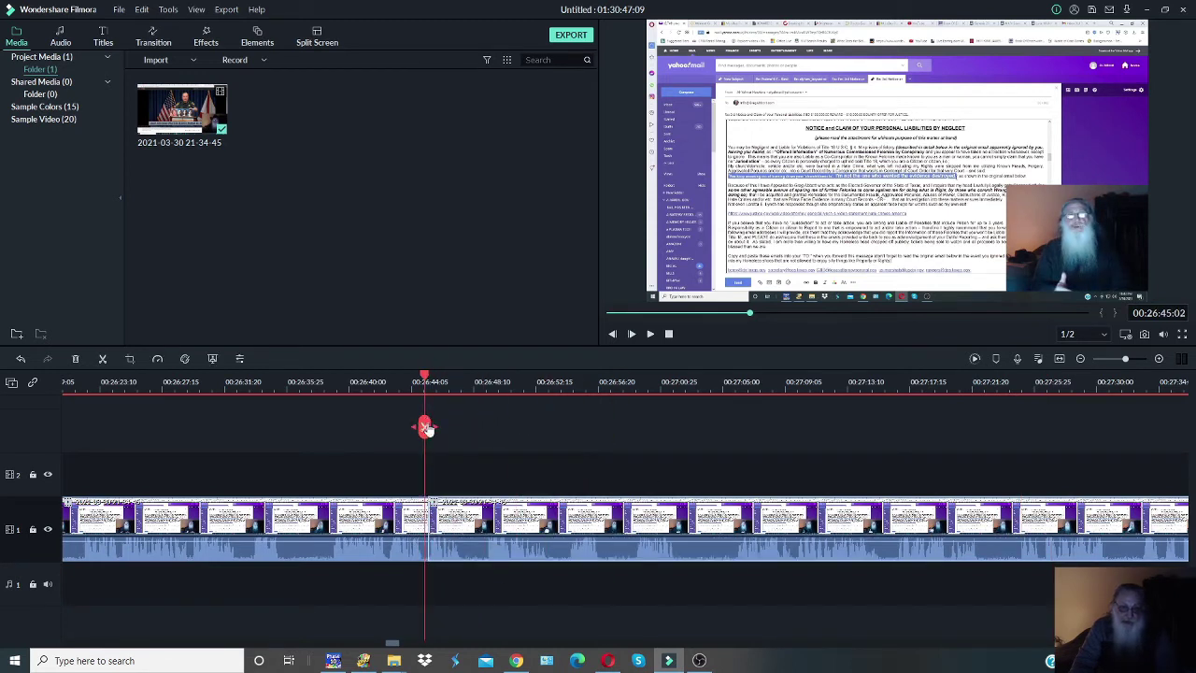
left_click(424, 425)
right_click(429, 519)
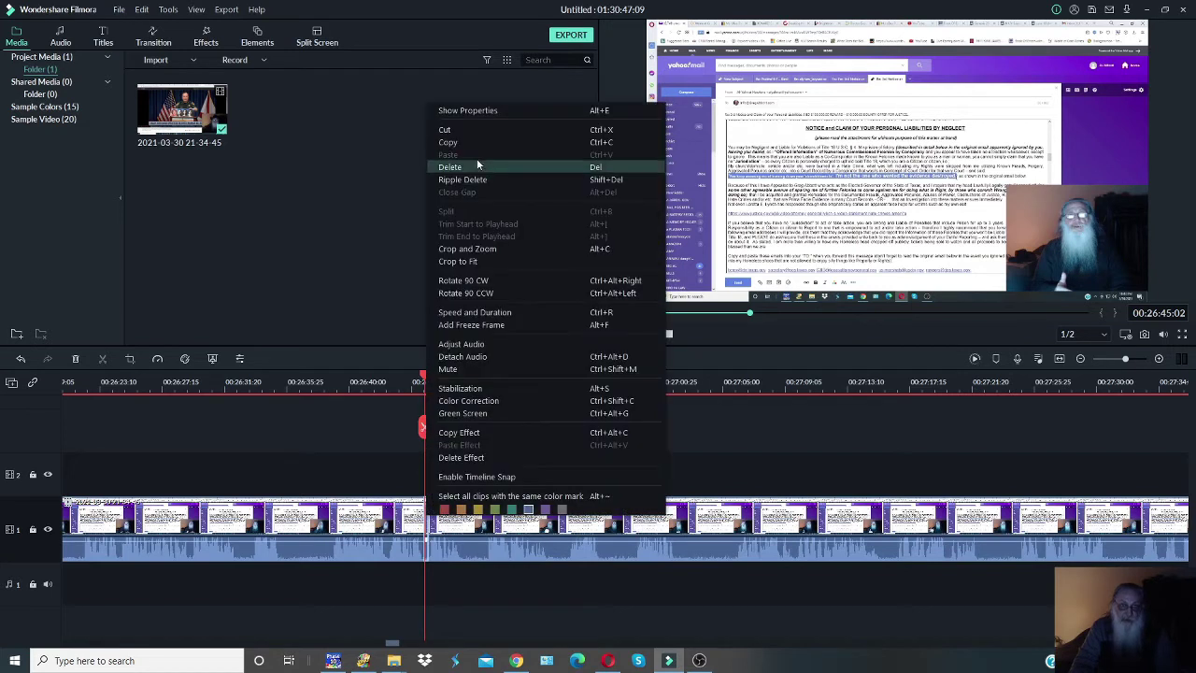
left_click(477, 166)
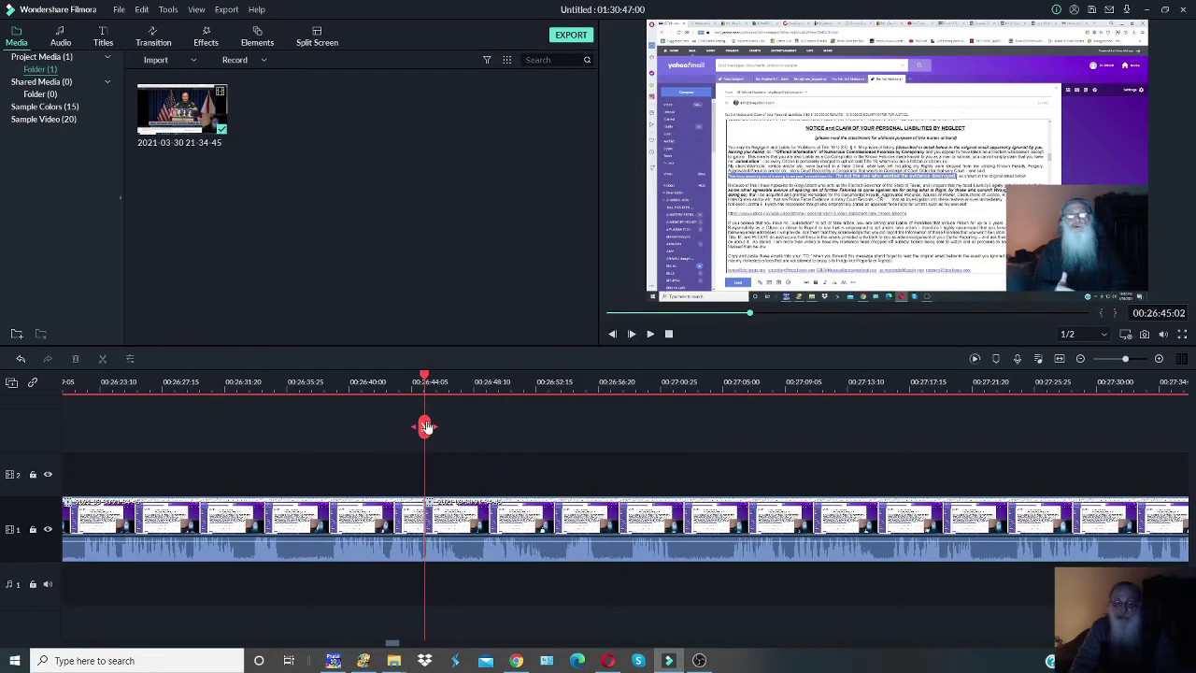
Step: Play back the join from shortly before 00:26:45:02 and undo the deletion of the sliver
left_click_drag(425, 427, 405, 428)
left_click(650, 333)
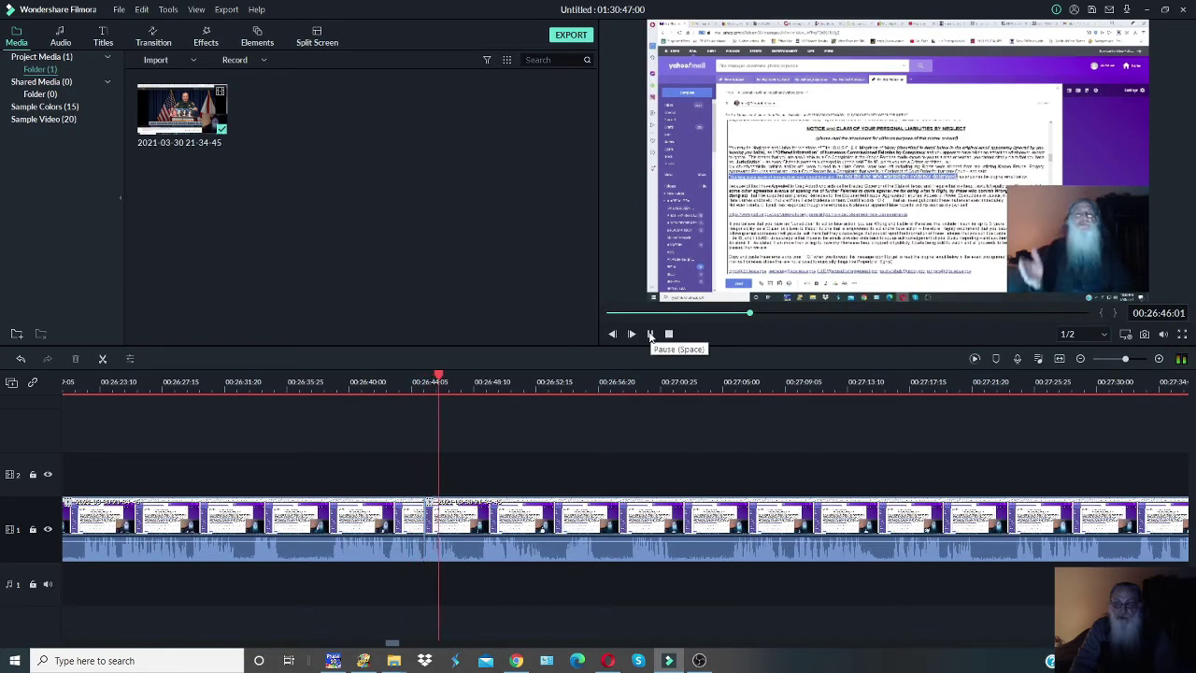
left_click(141, 11)
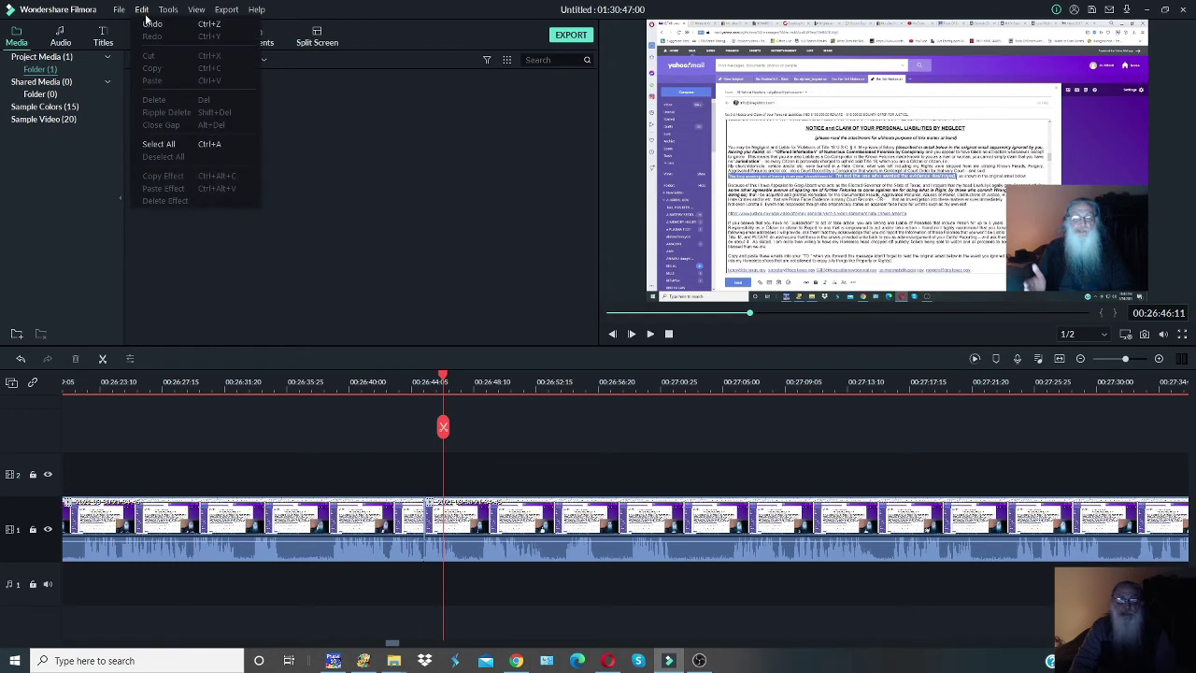
left_click(149, 24)
Step: Play back the footage across the sliver twice, starting from 00:26:43:17 and from 00:26:44:06
left_click_drag(452, 437, 411, 434)
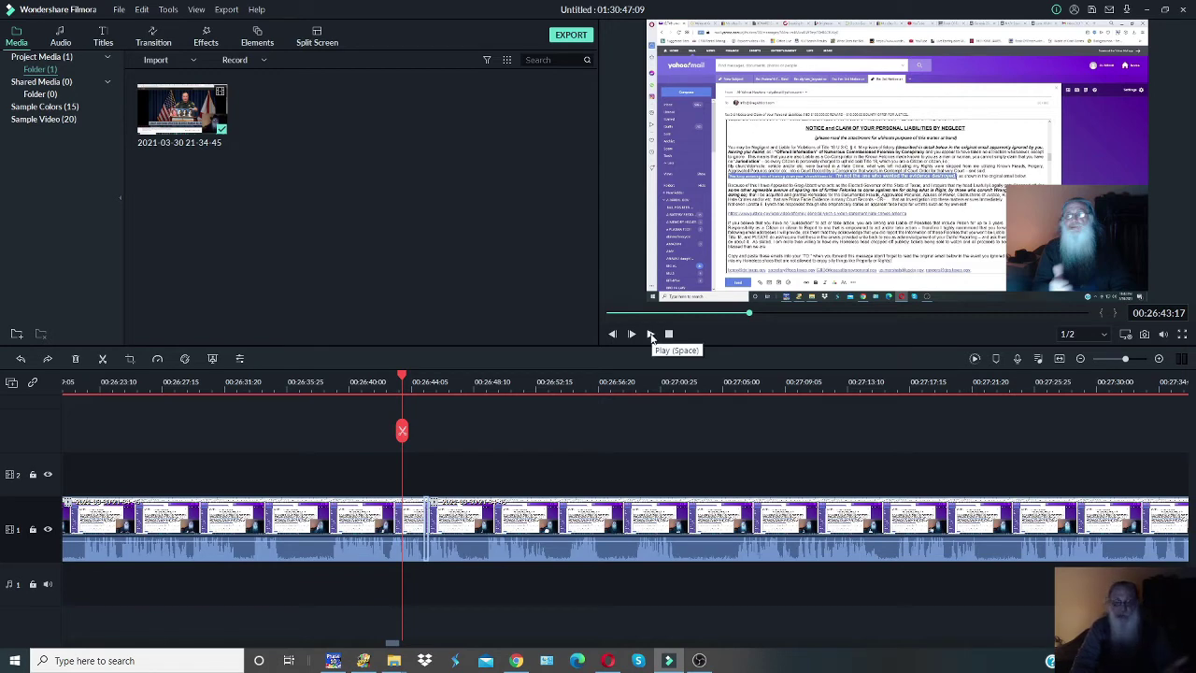
left_click(651, 334)
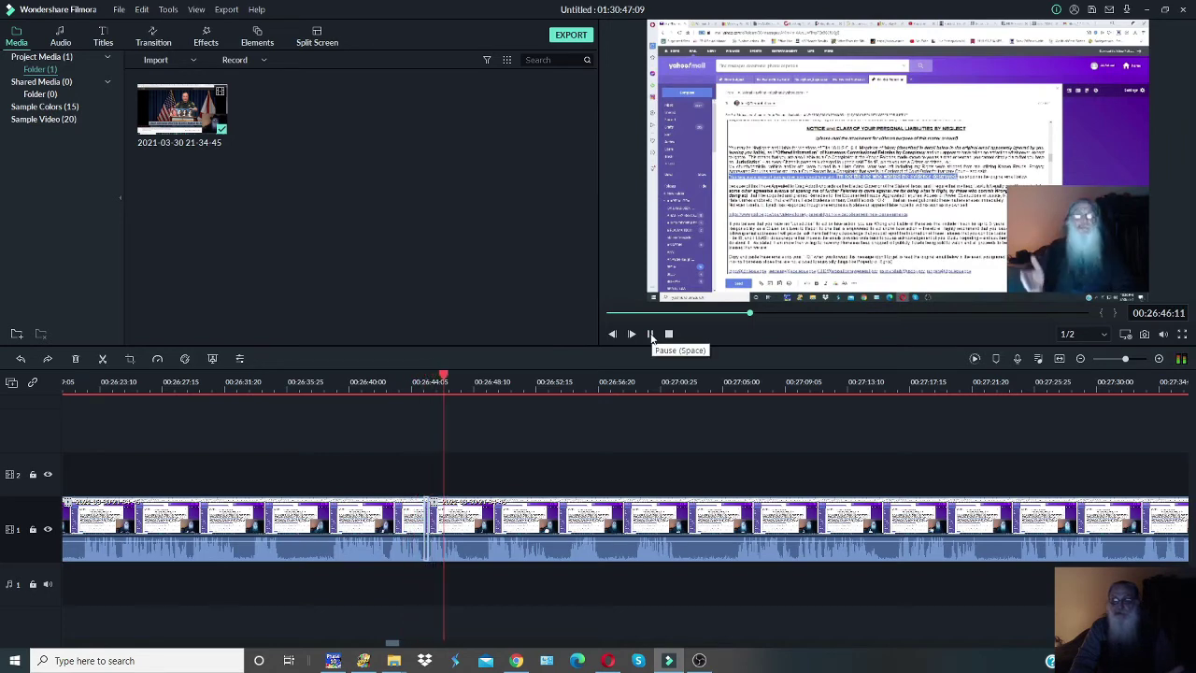
left_click(652, 335)
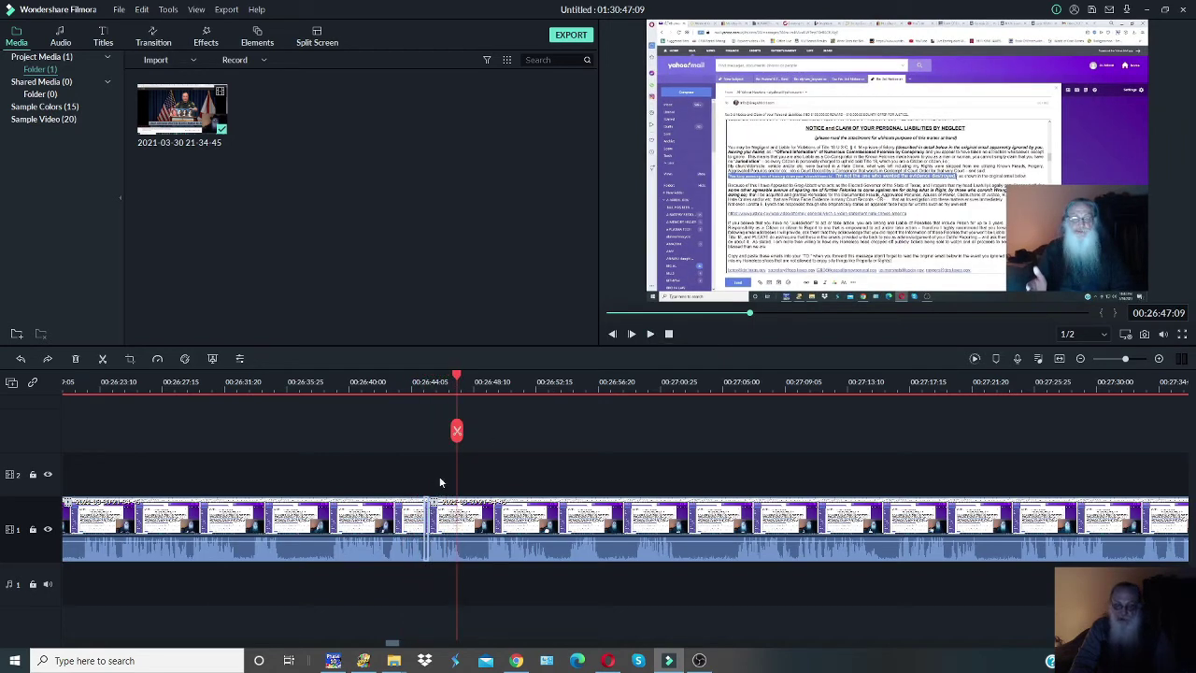
left_click(437, 432)
left_click_drag(437, 432, 412, 433)
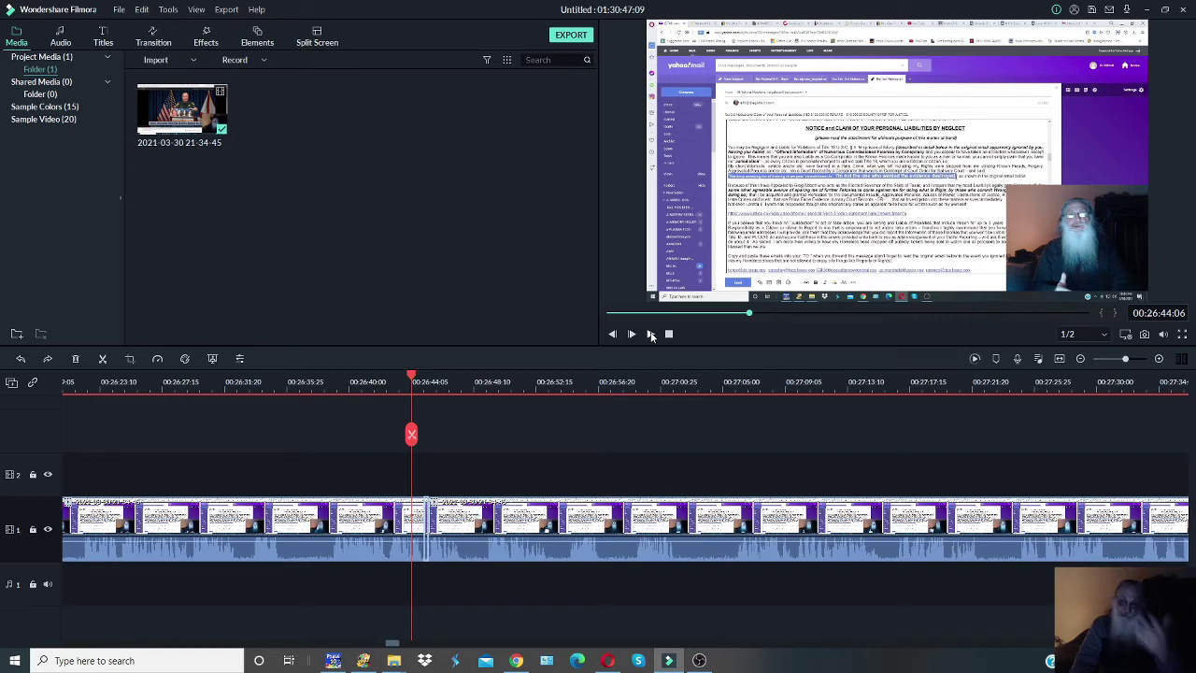
left_click(652, 335)
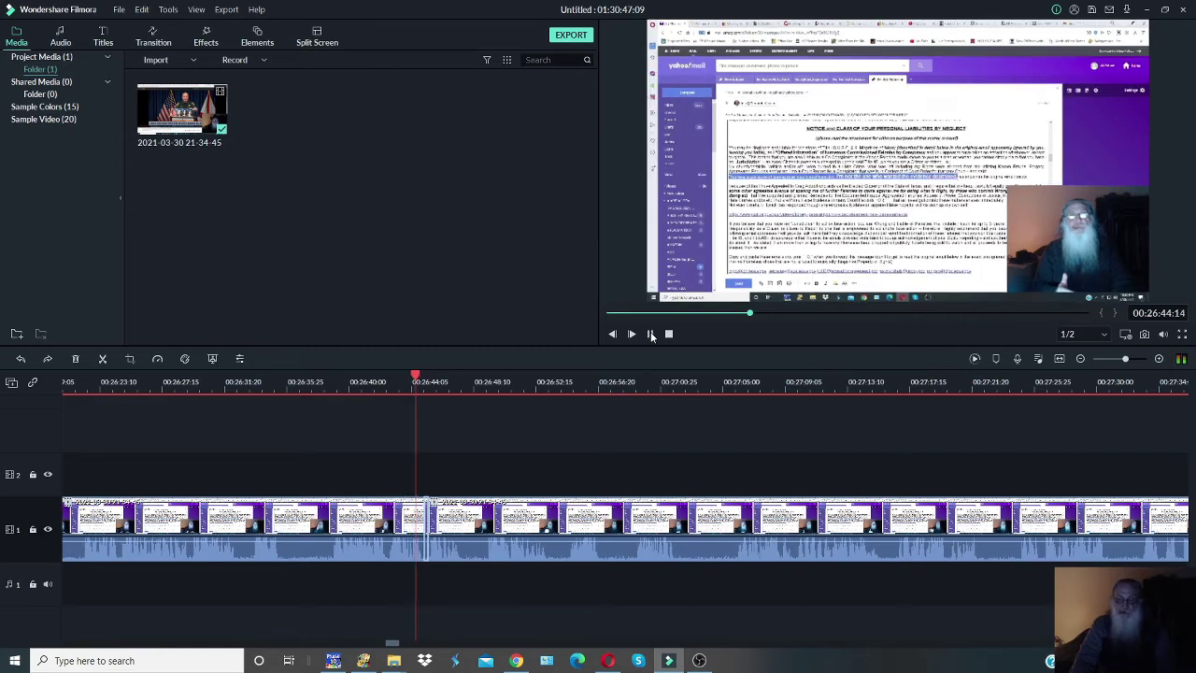
left_click(651, 335)
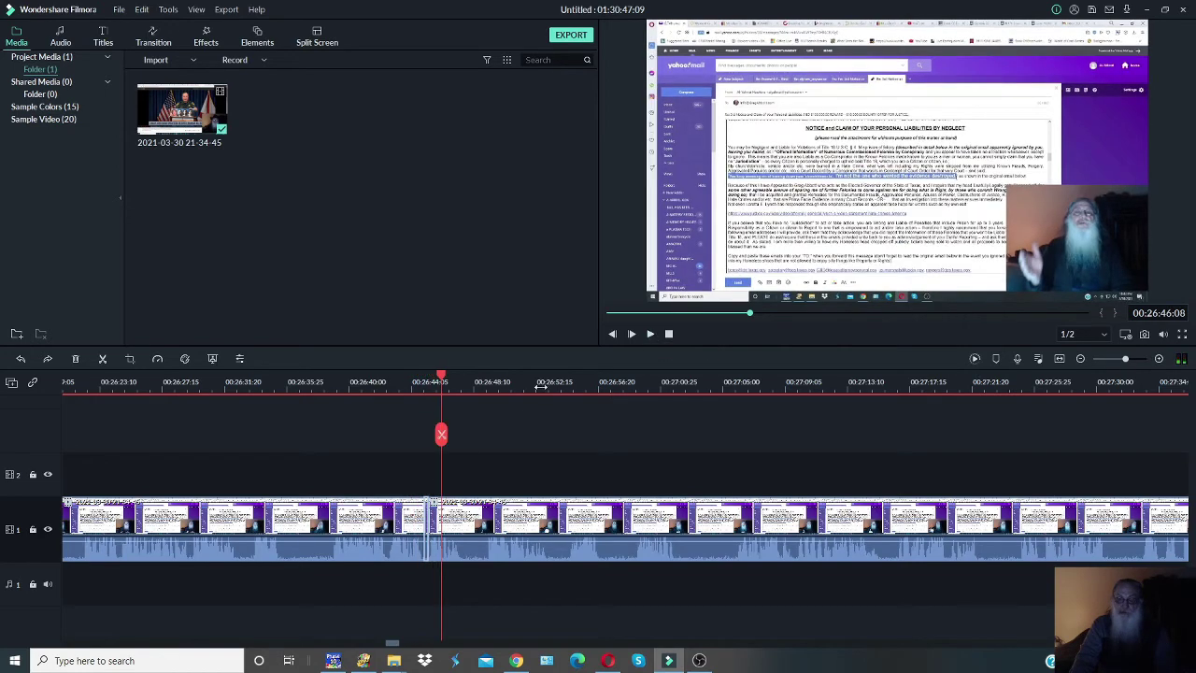
Step: Delete the sliver at 00:26:45:02 and play back the join from 00:26:43:22
right_click(429, 528)
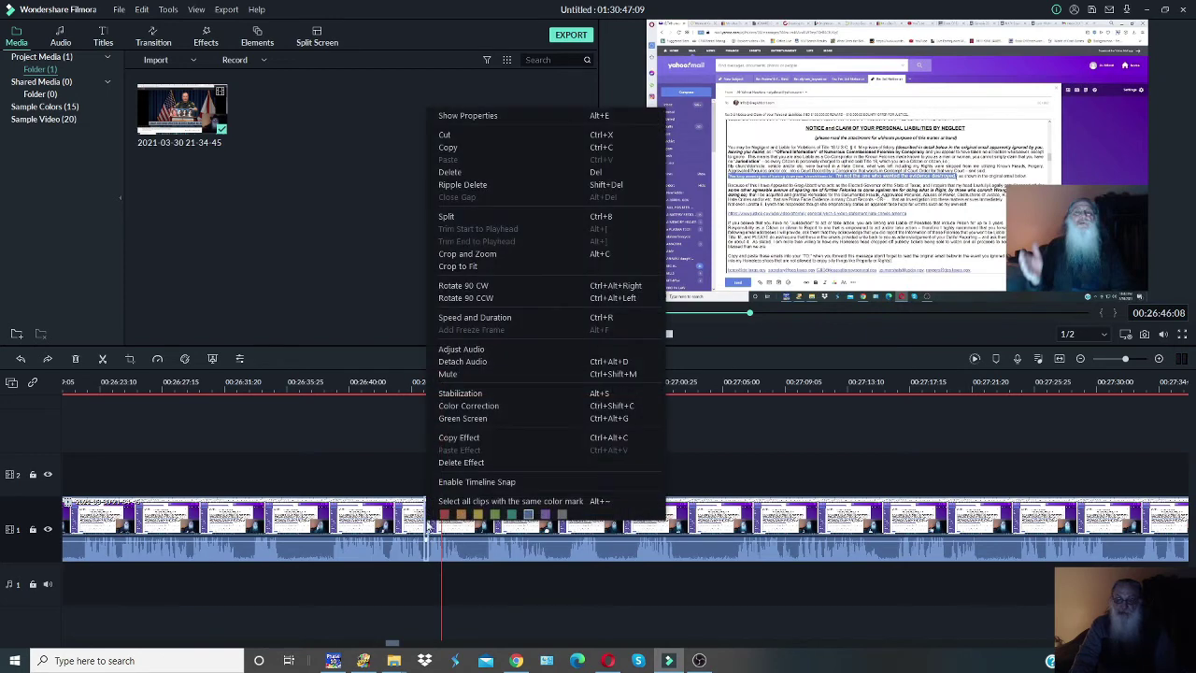
left_click(514, 169)
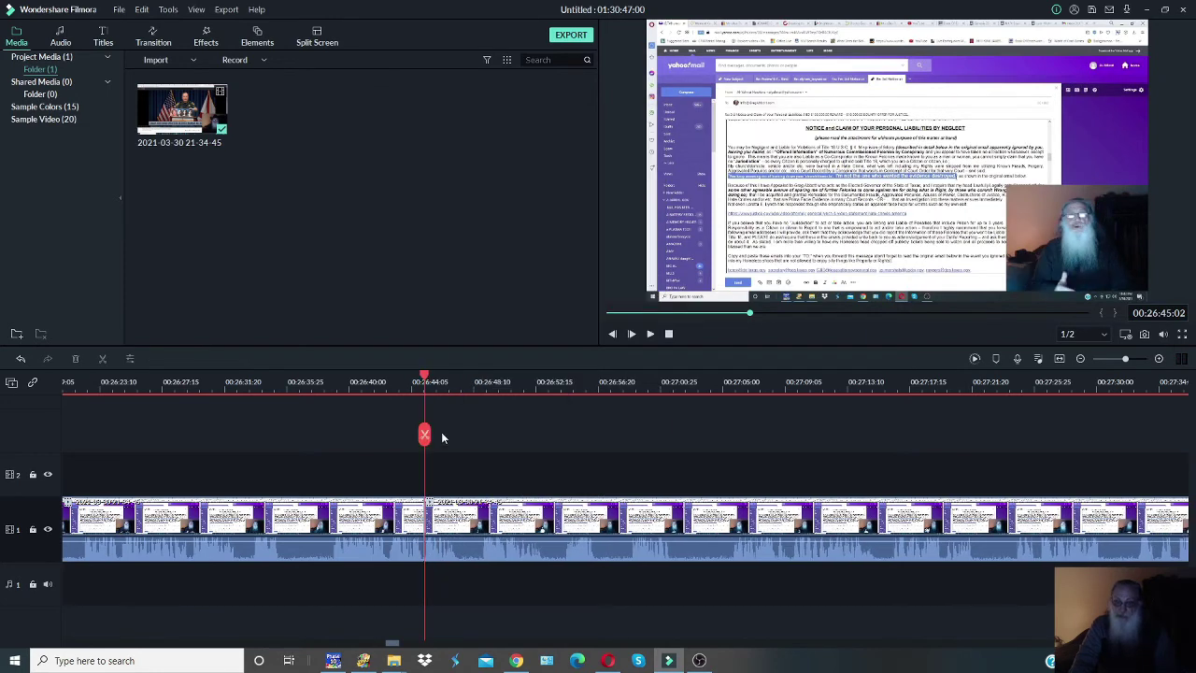
left_click_drag(425, 439, 404, 434)
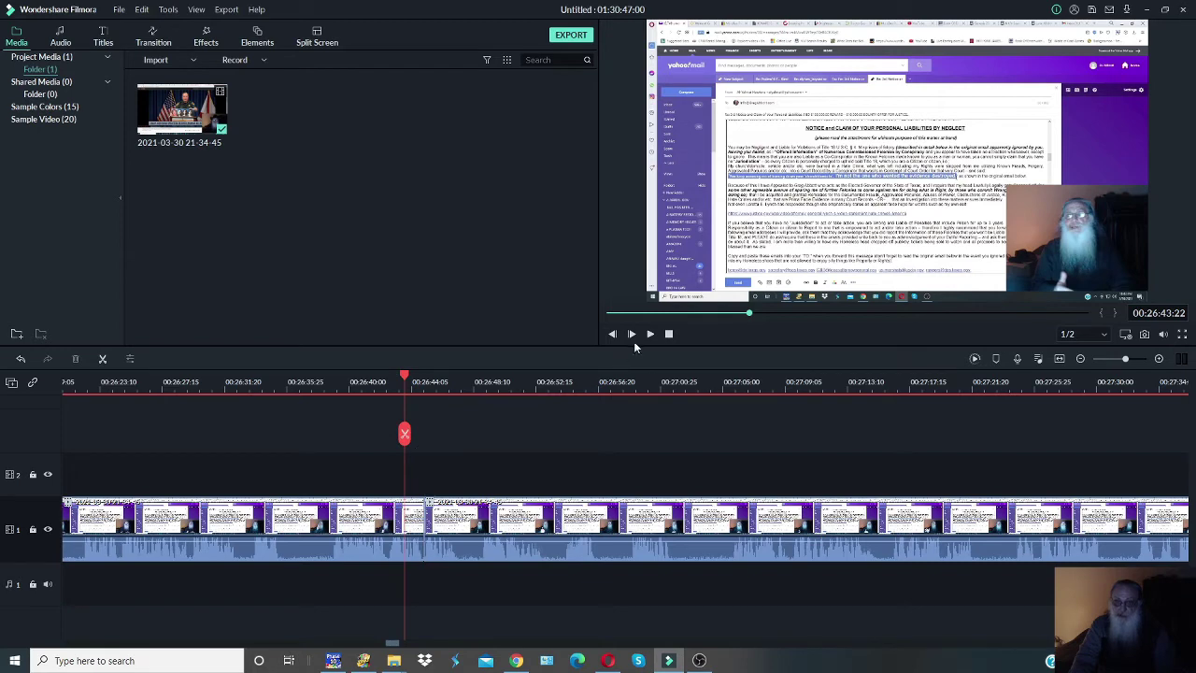
left_click(651, 334)
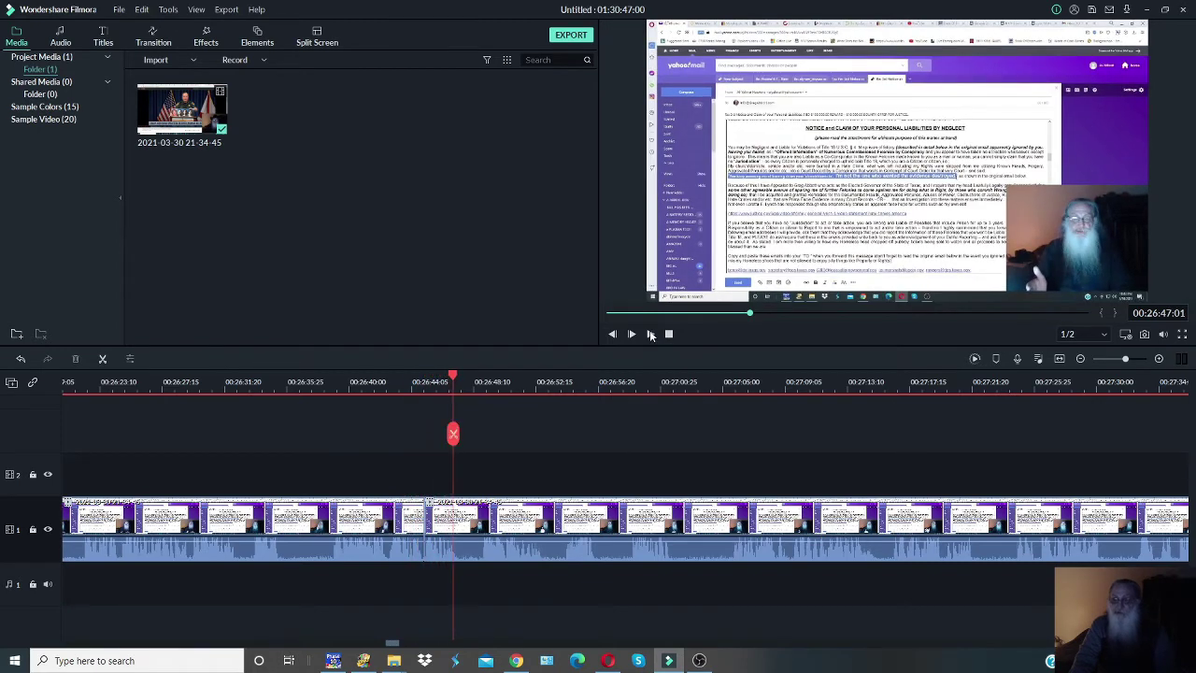
left_click(652, 334)
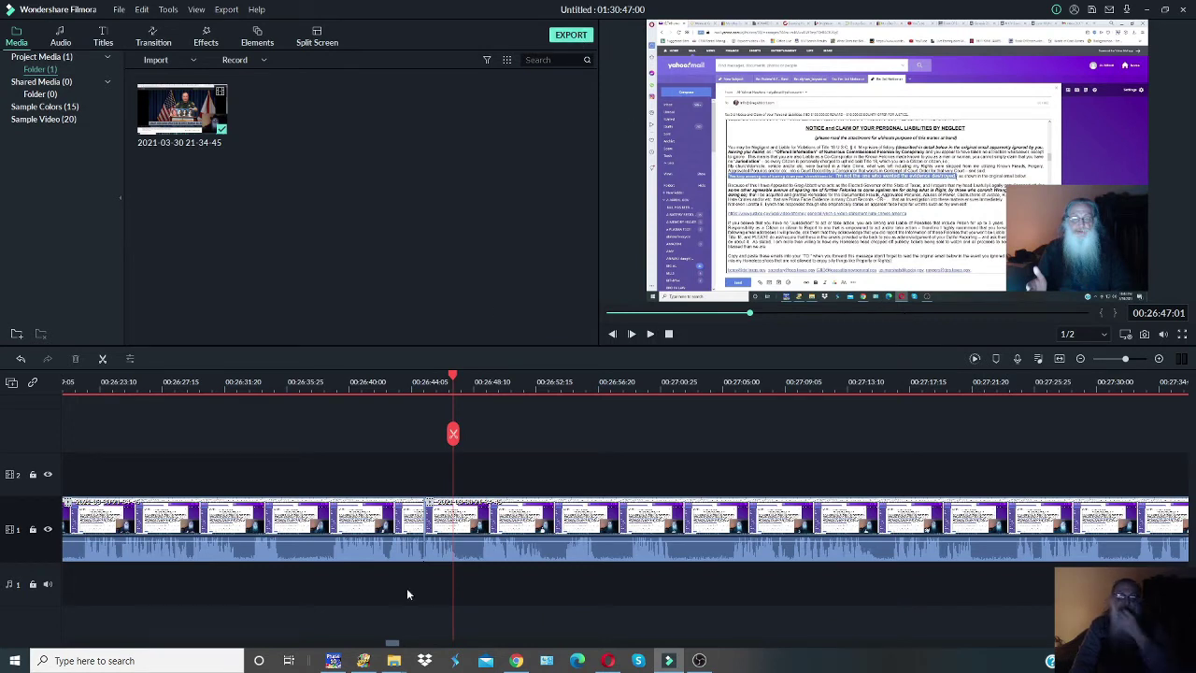
mouse_move(394, 660)
mouse_move(465, 634)
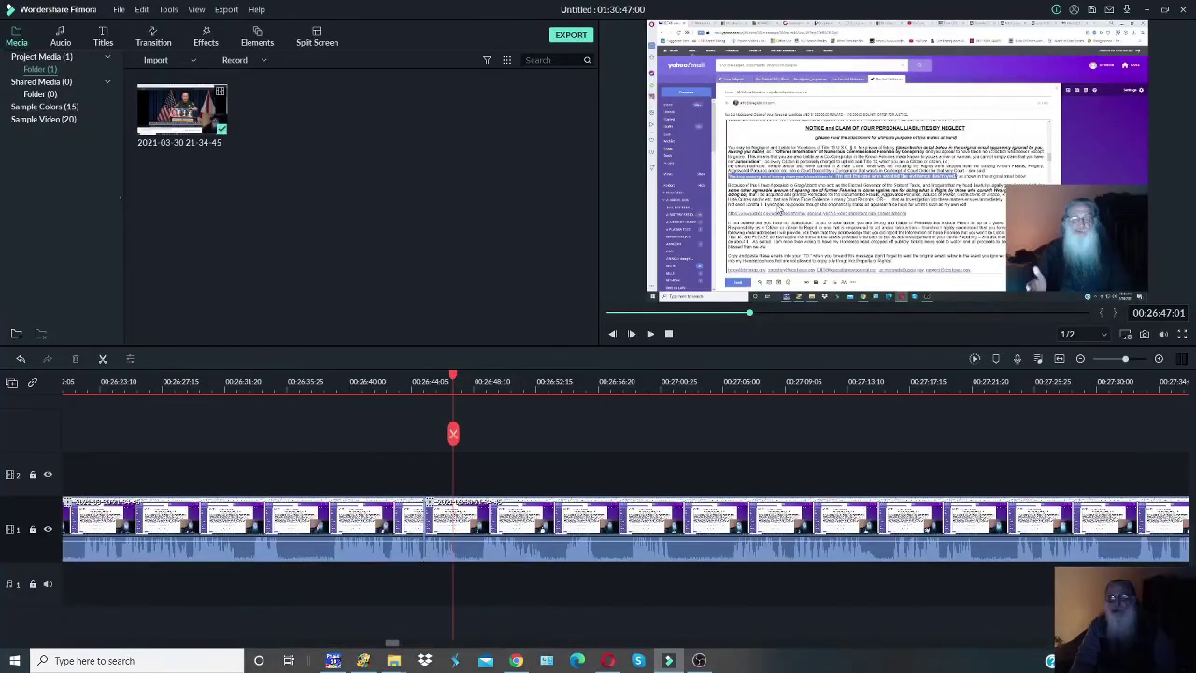
right_click(207, 110)
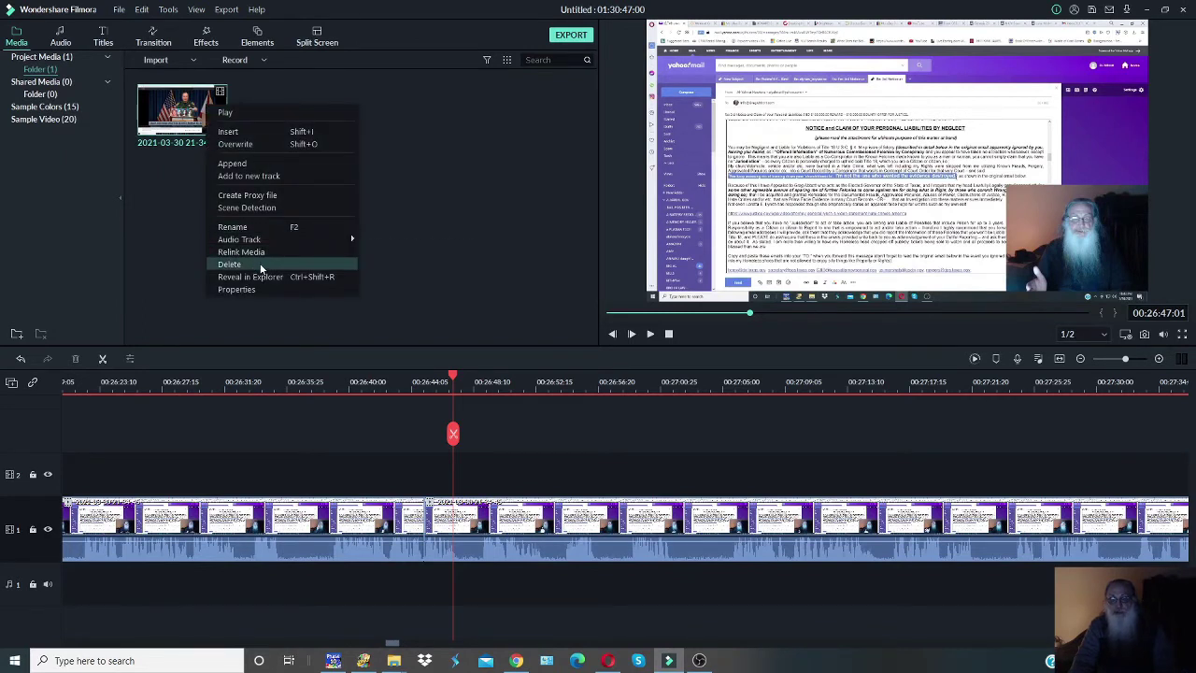
left_click(229, 265)
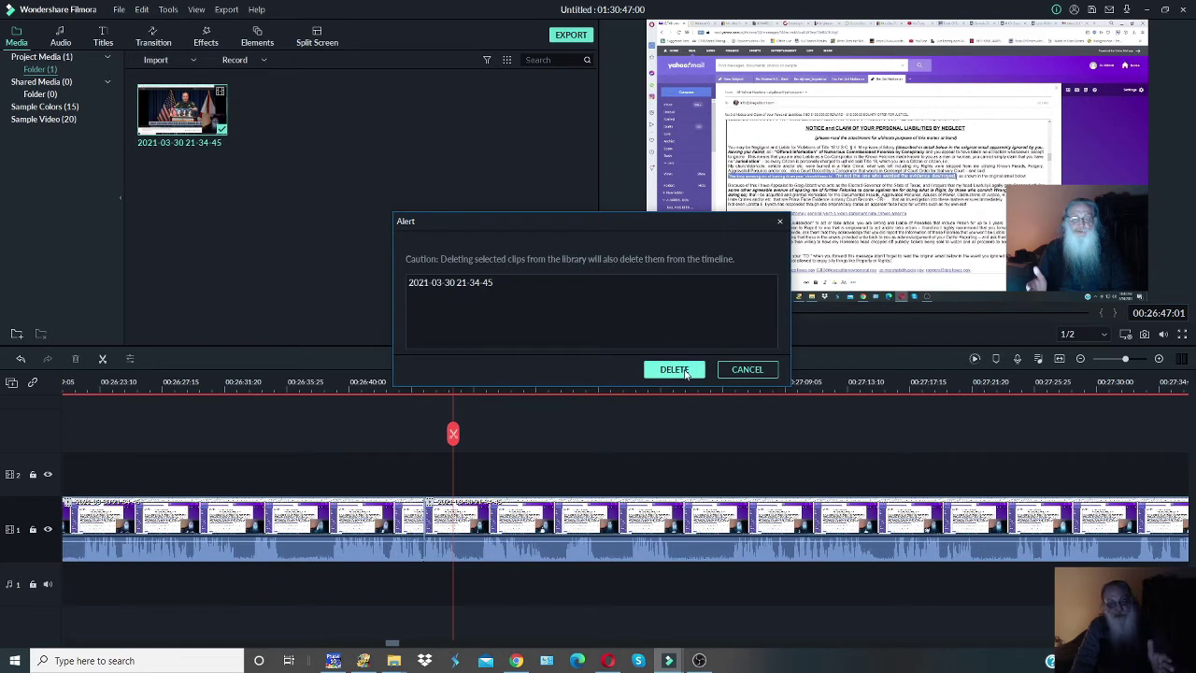
left_click(686, 371)
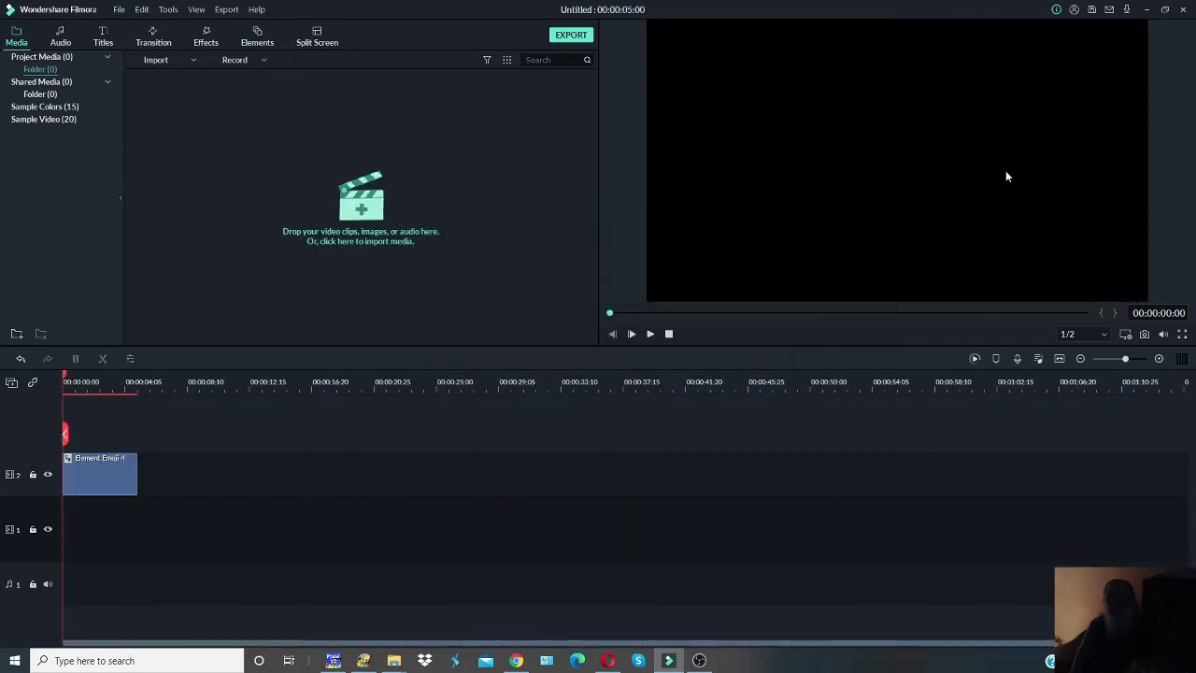
Step: Close Filmora without saving the project and return to the Sauces Eagles video in the YouTube browser window
left_click(1184, 10)
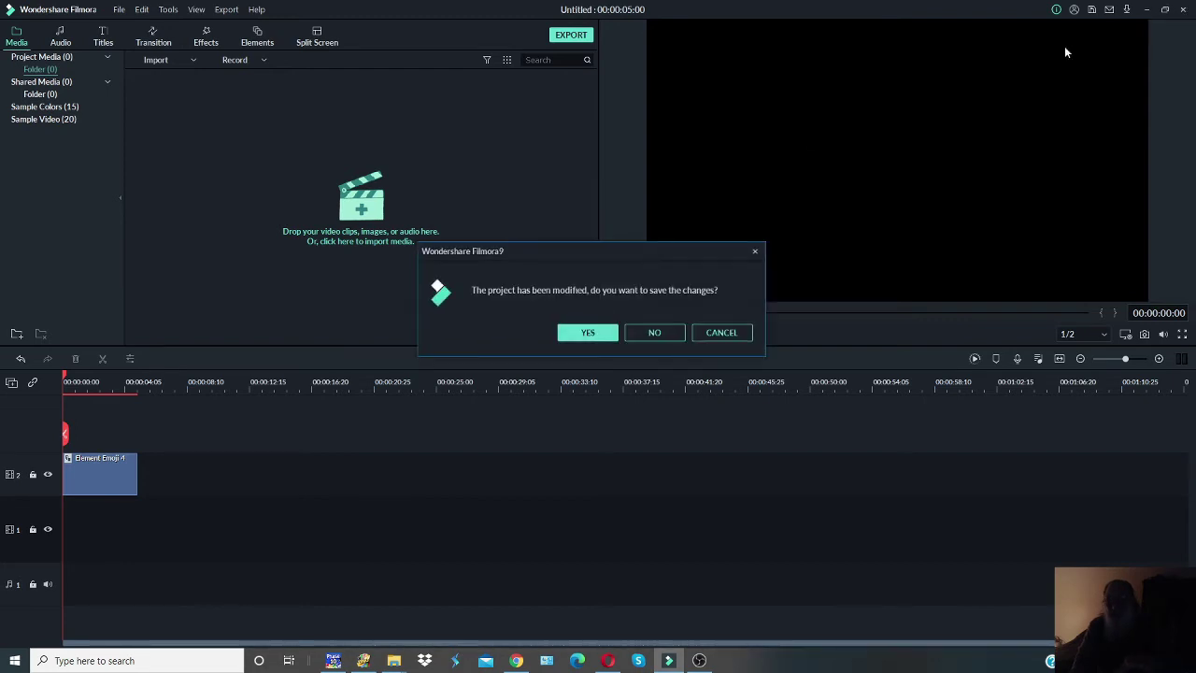
left_click(661, 334)
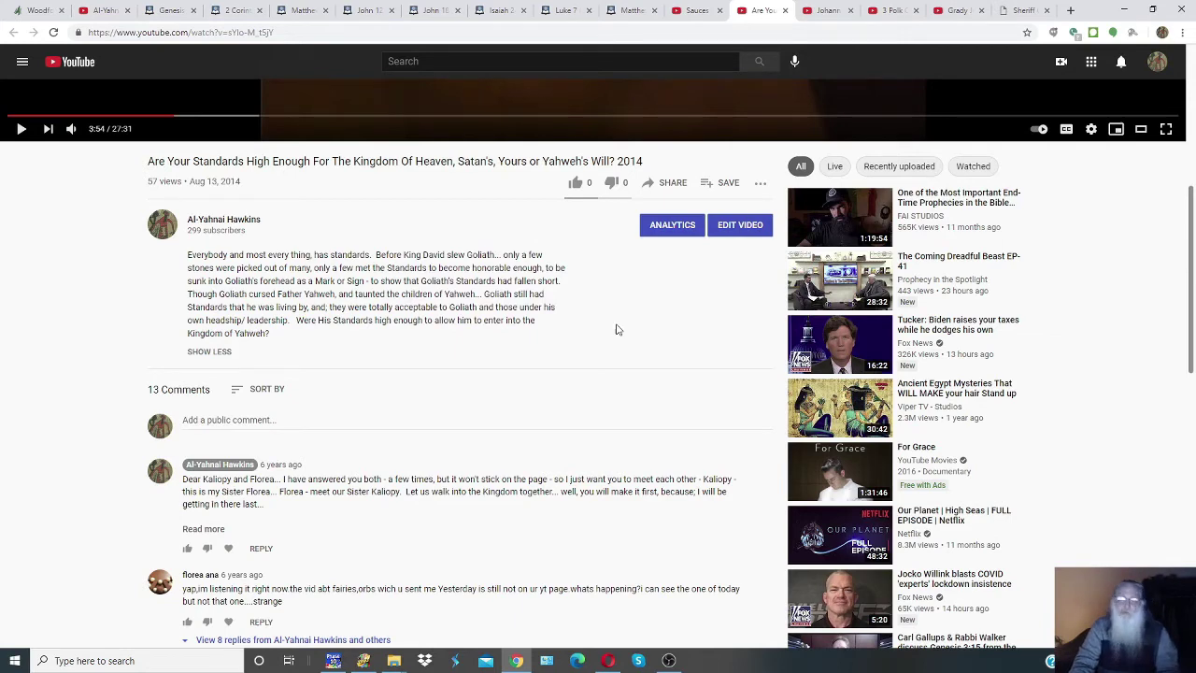
left_click(696, 12)
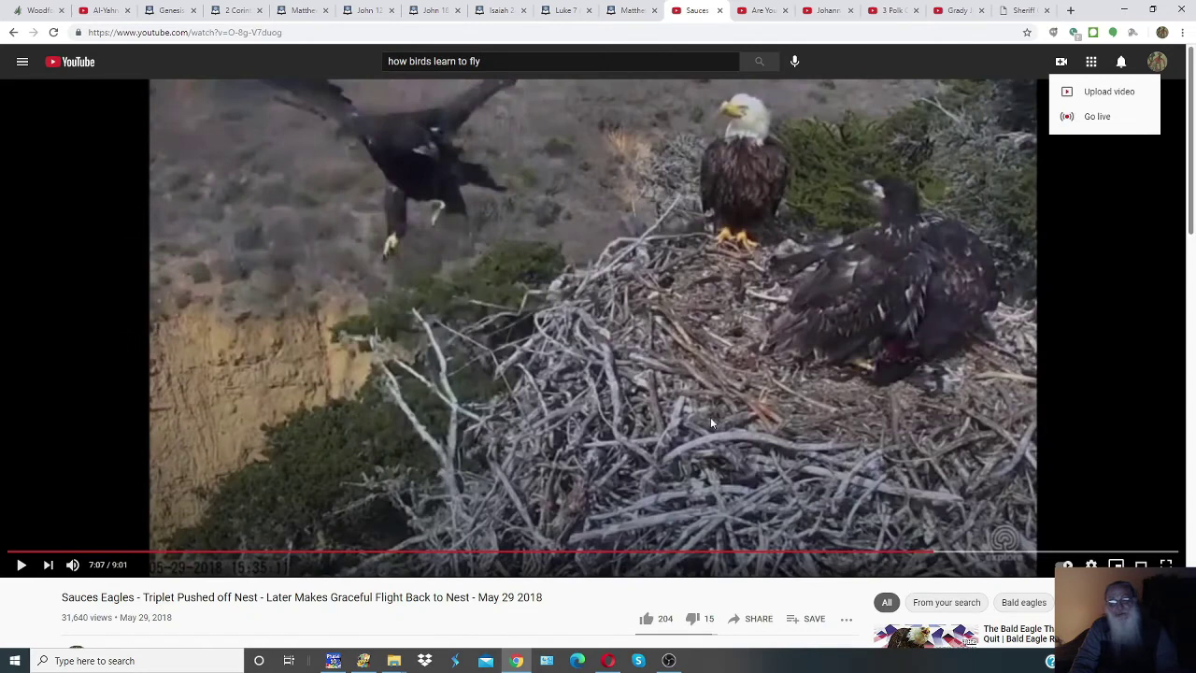
Step: Open the Blue Letter Bible page for Jeremiah 14 and go up to verse 1 at the start of the chapter
left_click(584, 608)
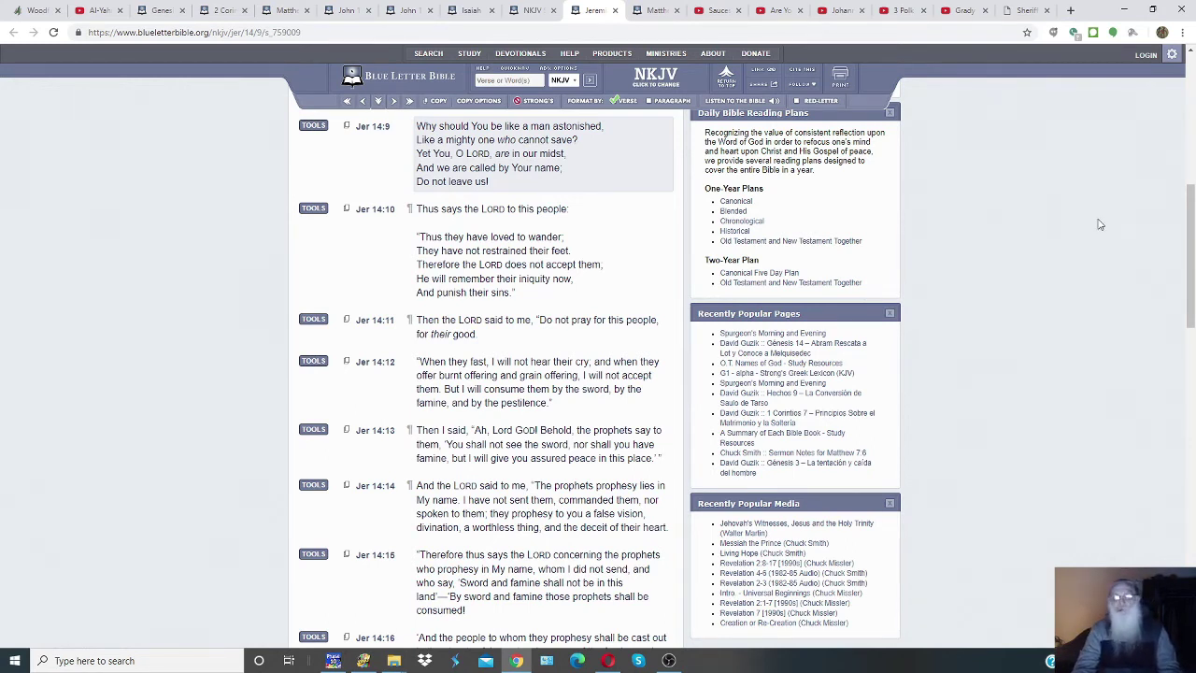
scroll(1099, 225, "up", 2)
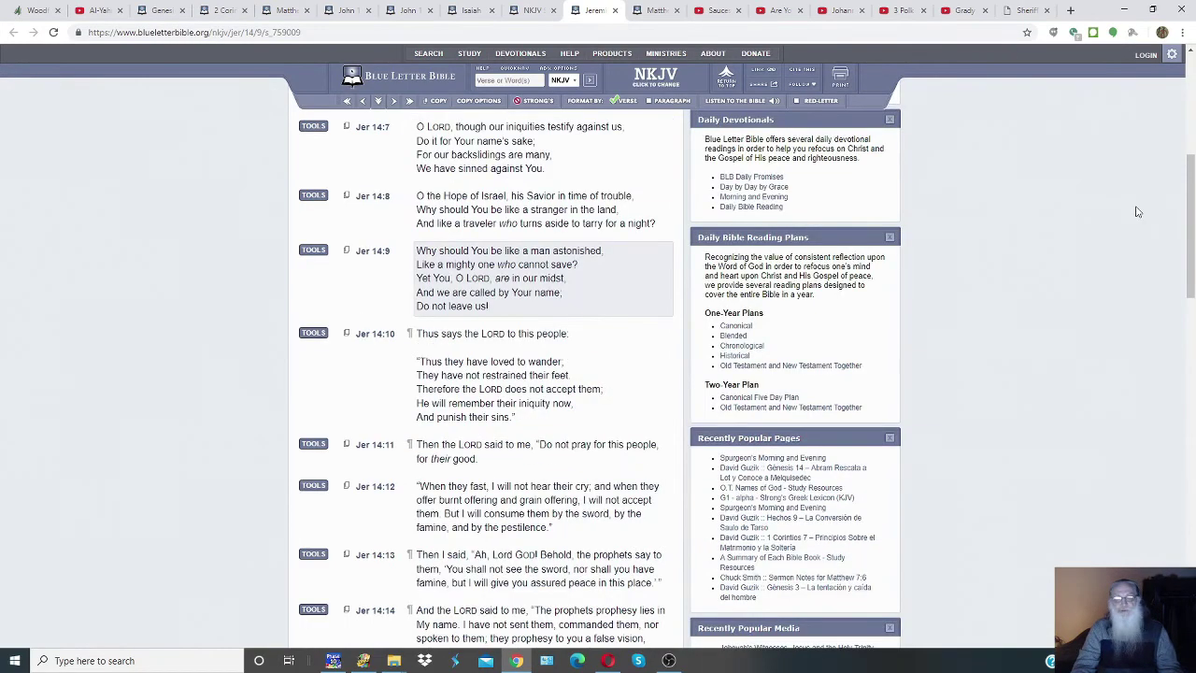
scroll(1072, 276, "up", 5)
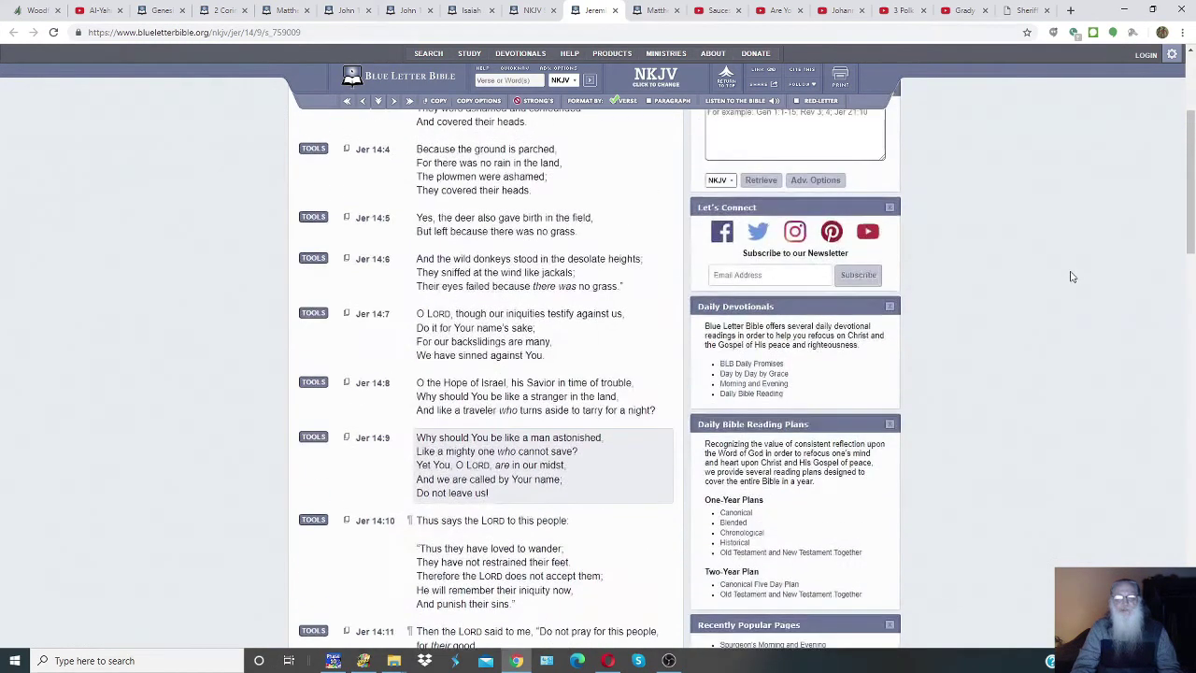
scroll(1072, 277, "up", 1)
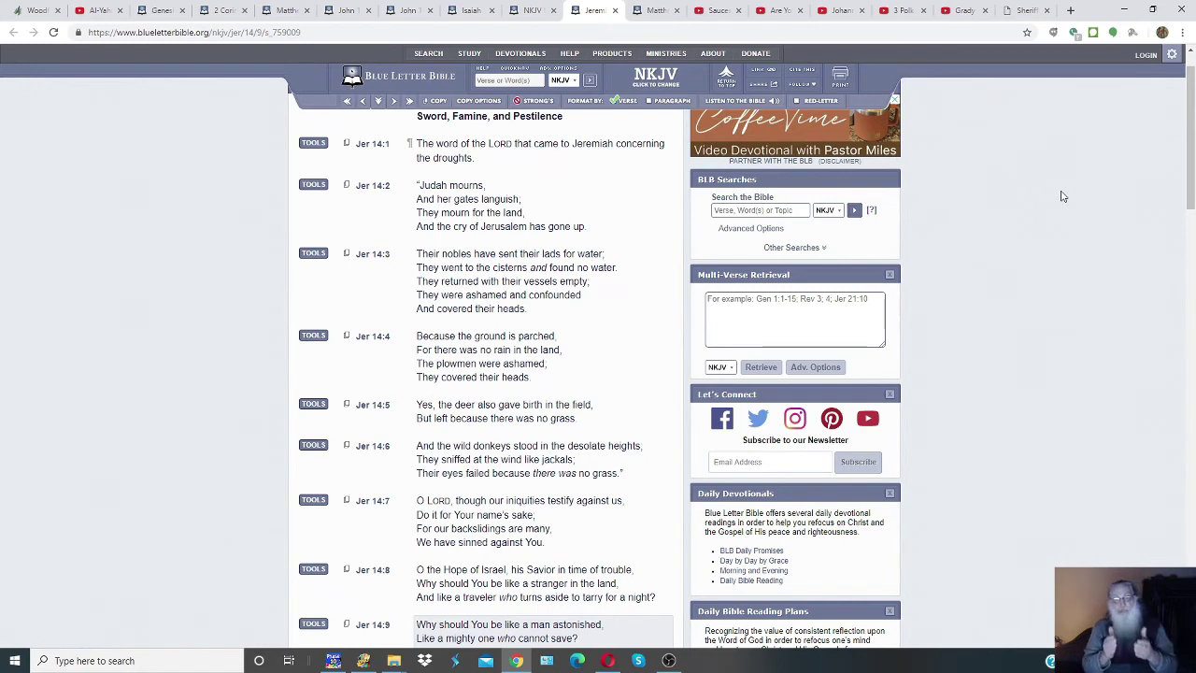
Step: Check the word search results for "do not leave us" and return to Jeremiah 14 to read from verse 3 onward
left_click(535, 11)
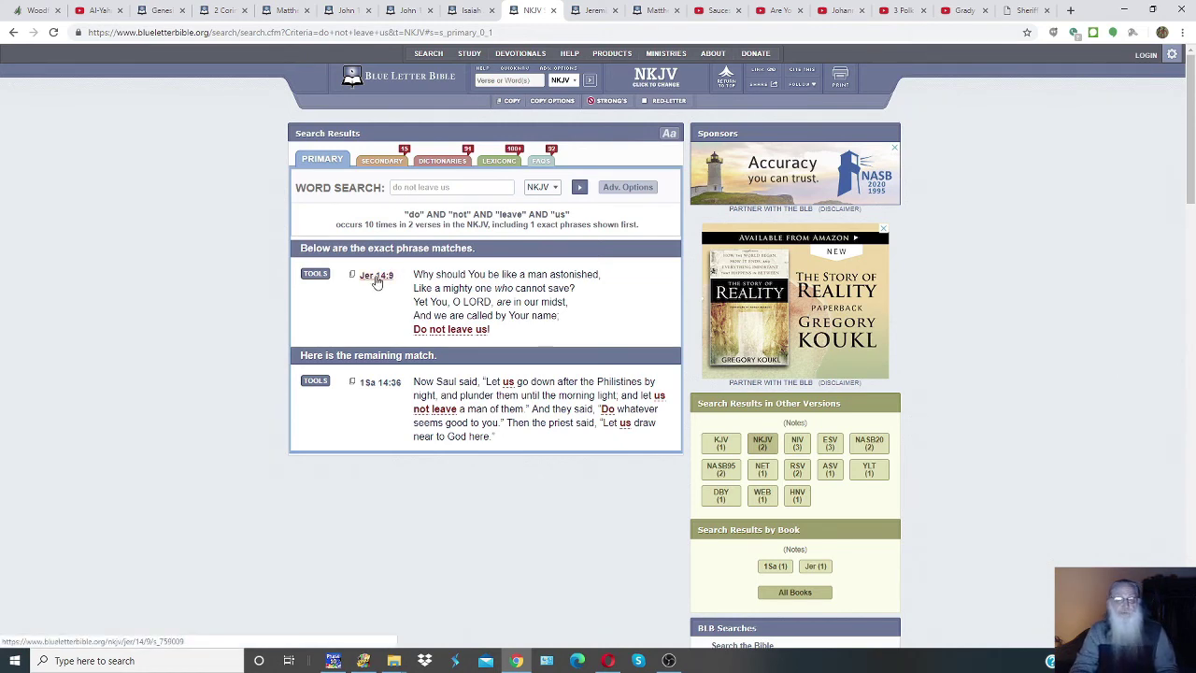
left_click(595, 10)
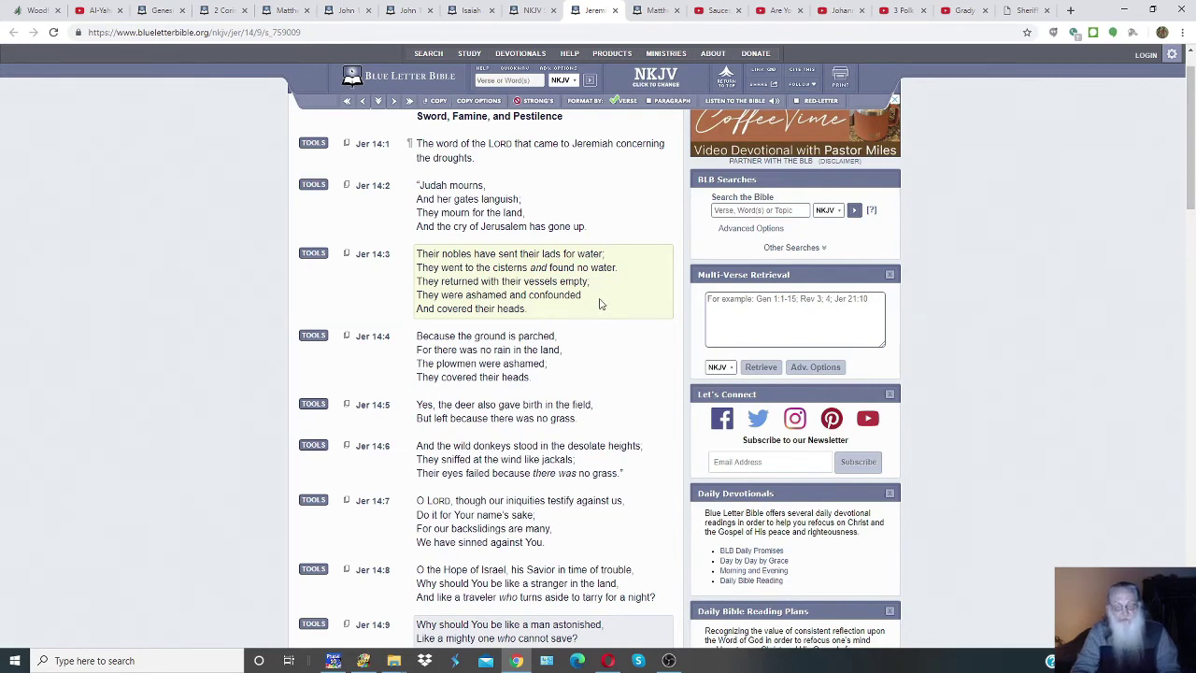
scroll(598, 303, "down", 1)
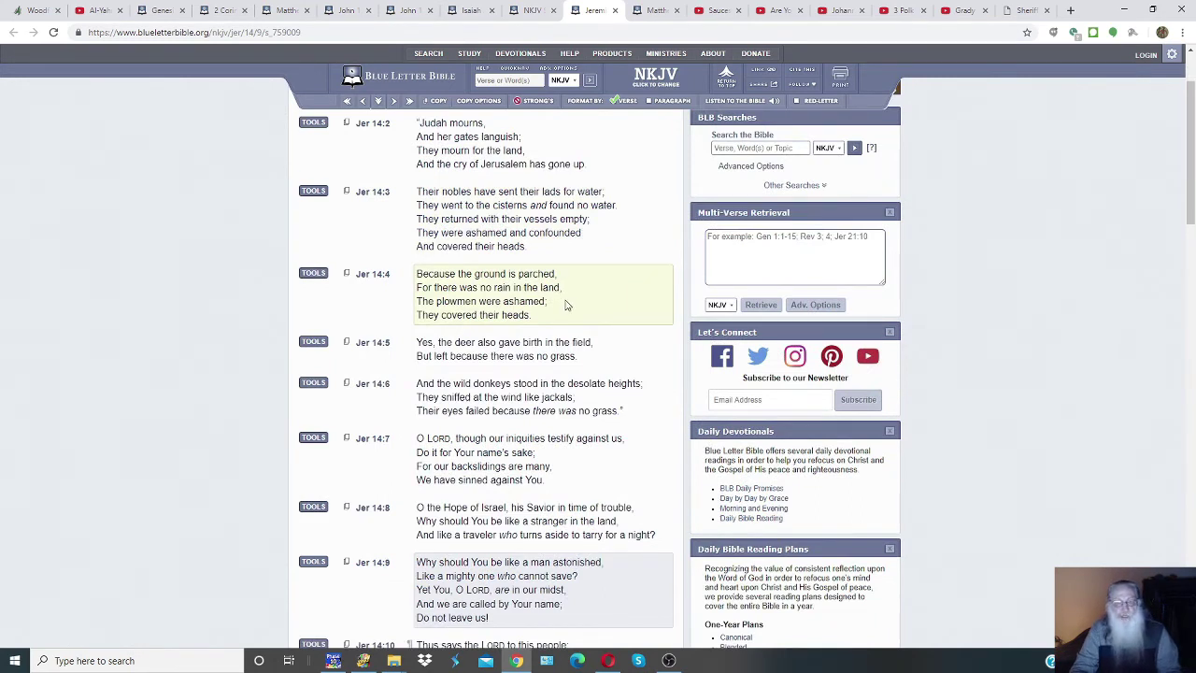
scroll(565, 305, "down", 1)
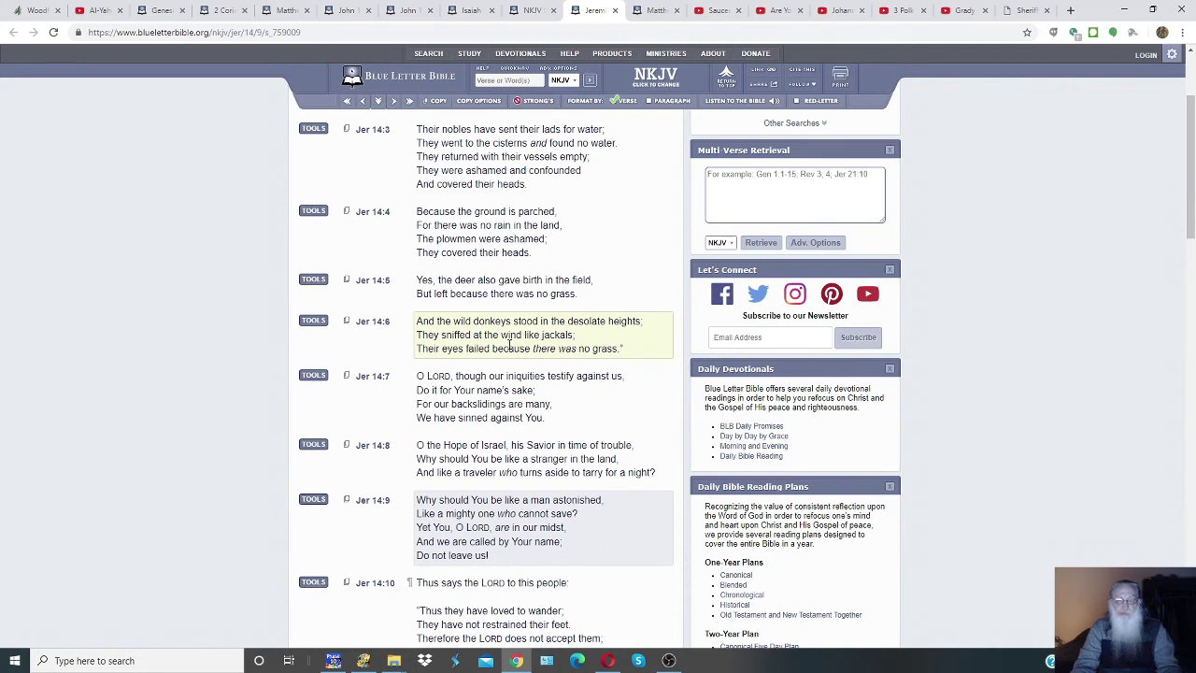
Step: Switch to OBS, enlarge the Video Capture Device webcam overlay from its upper-left corner, and return to the Jeremiah 14 page
left_click(670, 661)
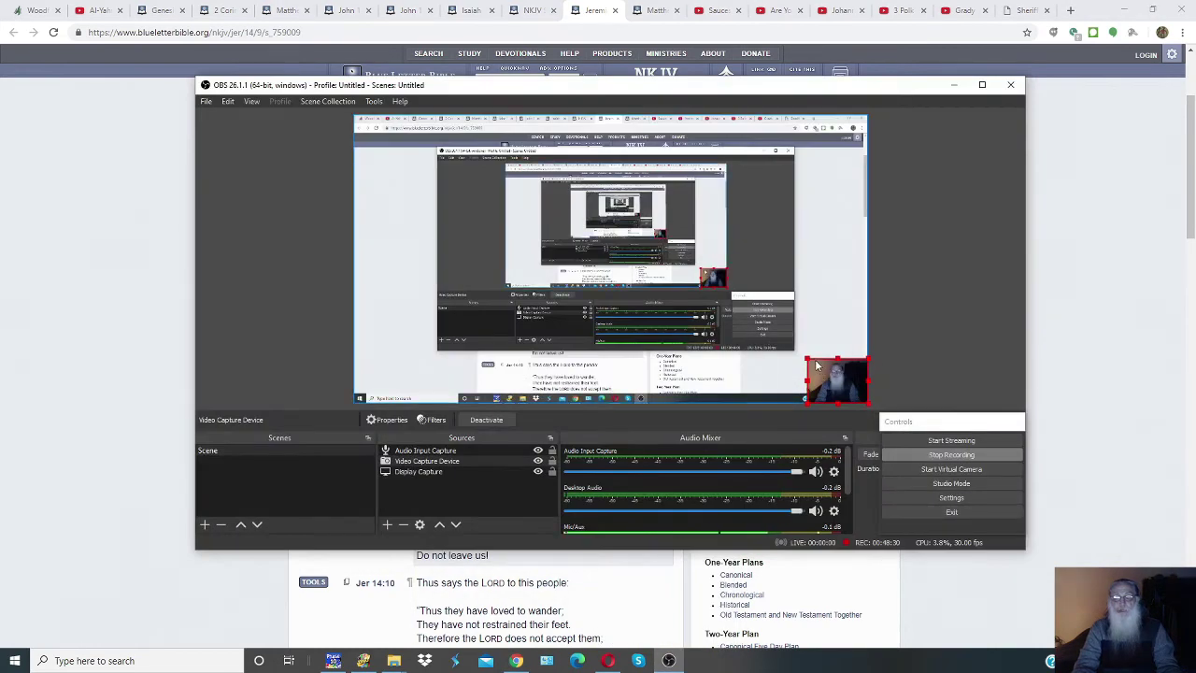
left_click_drag(807, 358, 747, 266)
key("alt+Tab")
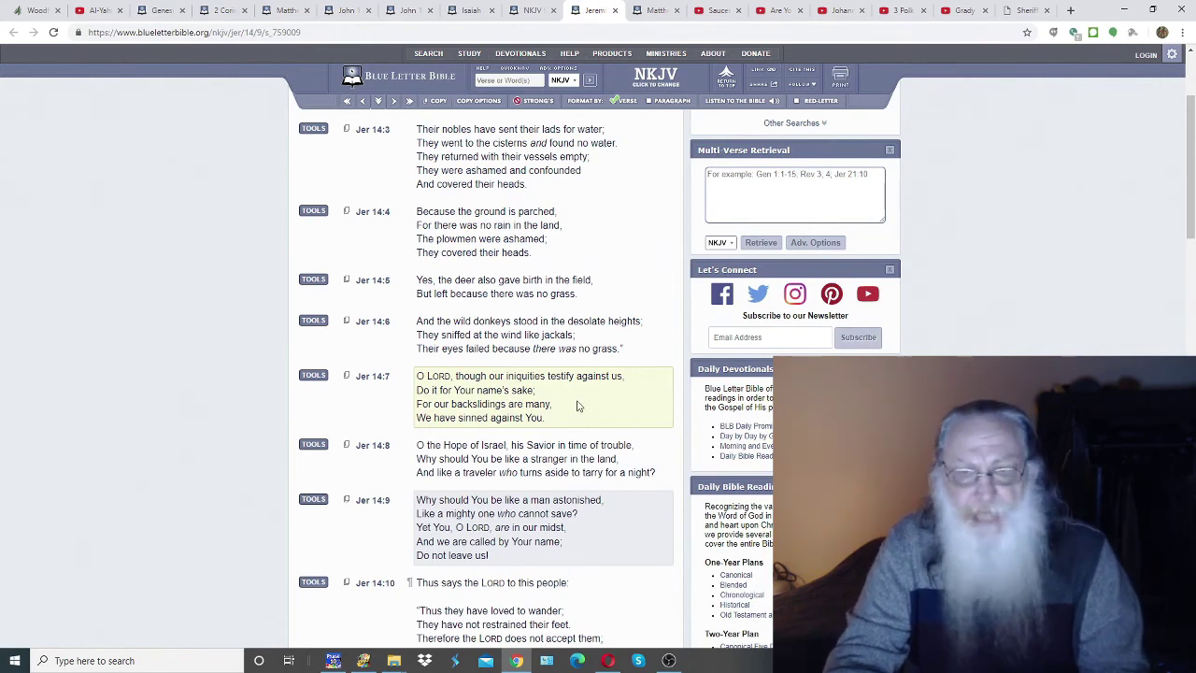
Step: Highlight "We have sinned against You." in Jeremiah 14:7, "his Savior in time of trouble," in 14:8 and "Do not leave us!" in 14:9
scroll(577, 405, "down", 2)
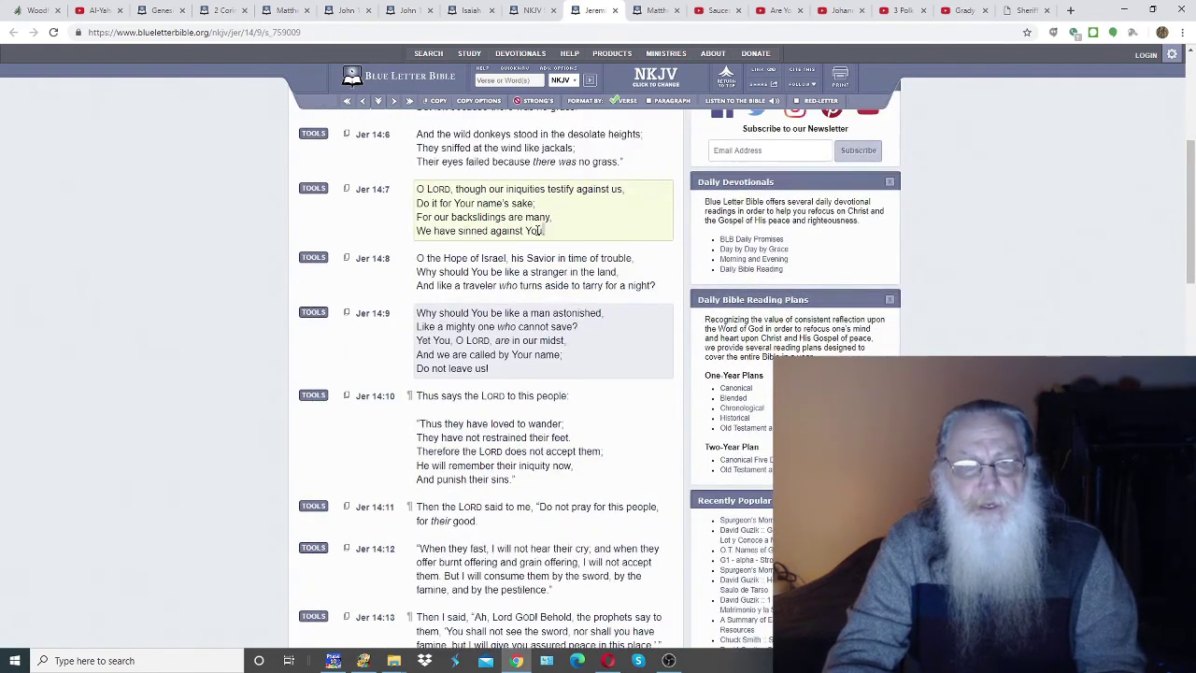
left_click_drag(546, 232, 415, 234)
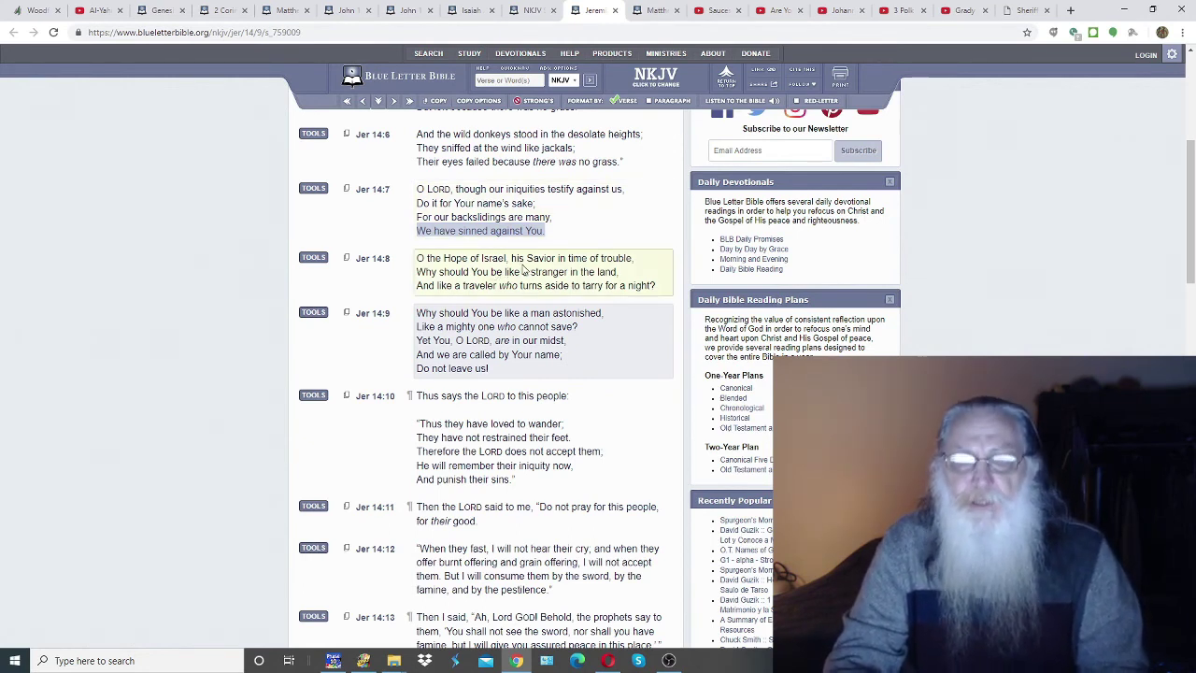
left_click_drag(512, 259, 641, 261)
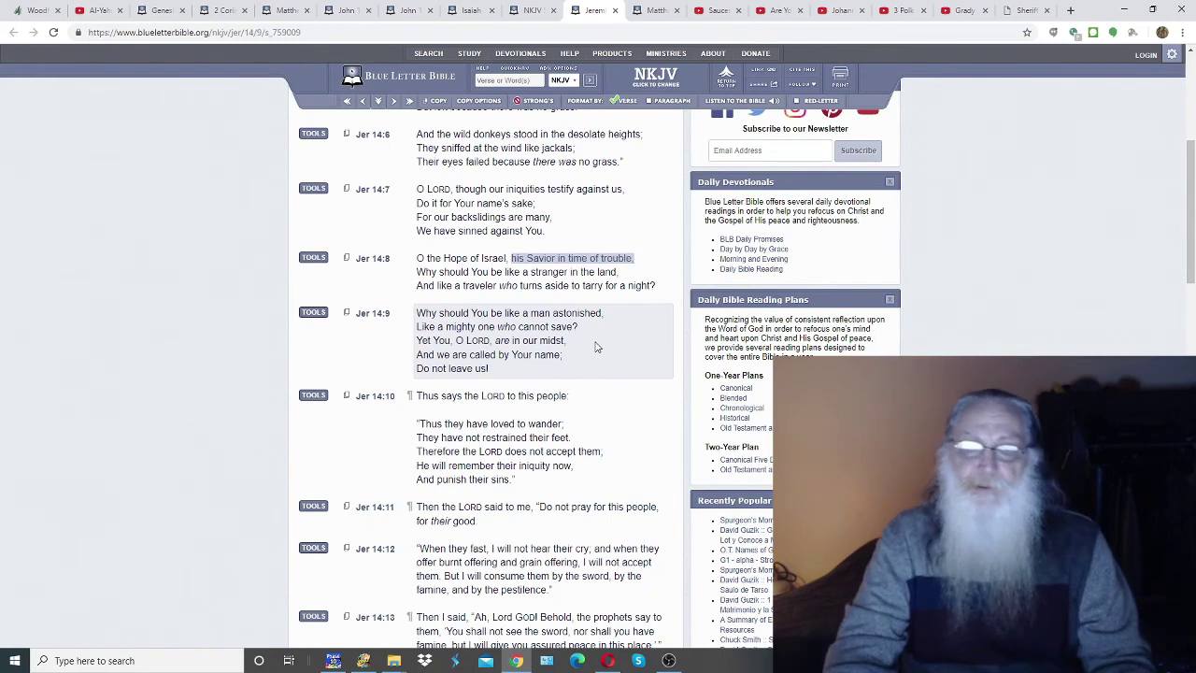
left_click_drag(577, 359, 401, 369)
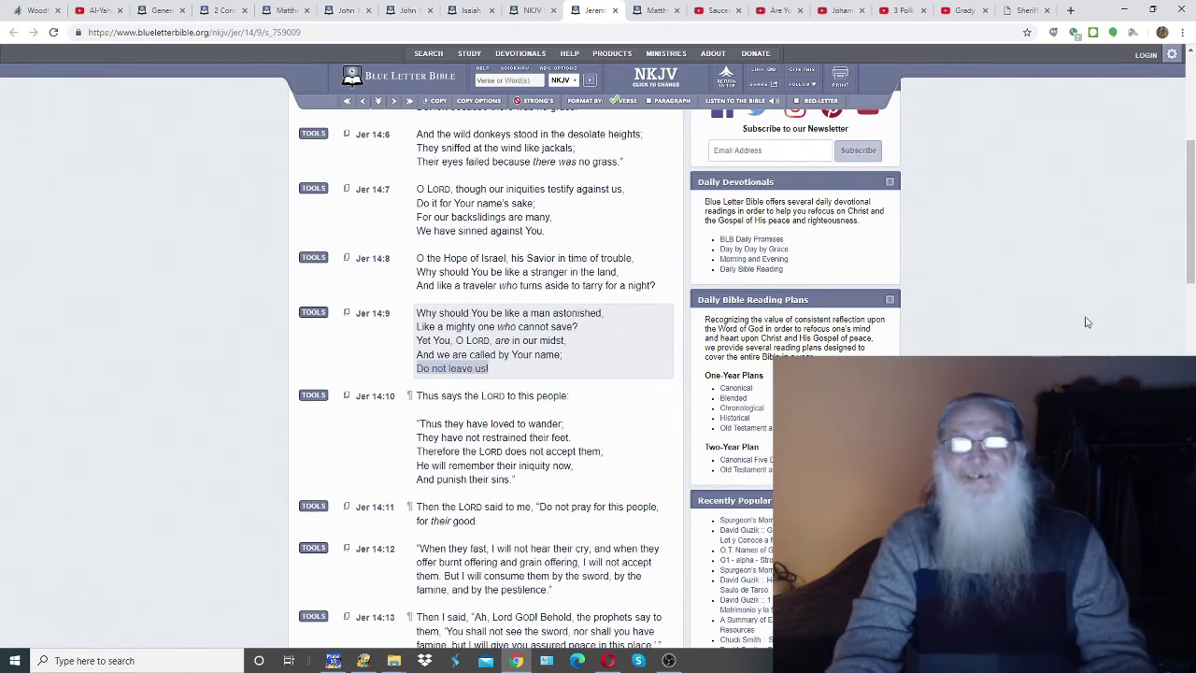
Step: Highlight "Do not leave us!" in Jeremiah 14:9 again and the end of "Therefore the LORD does not accept them;" in 14:10
scroll(1070, 257, "down", 1)
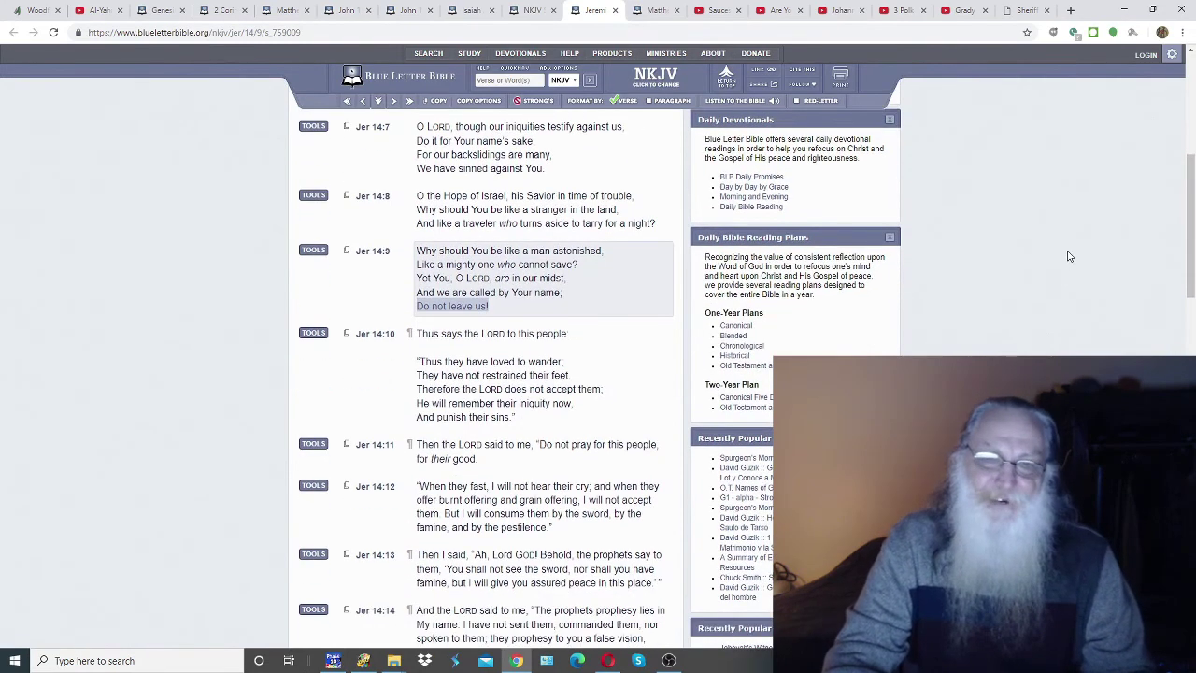
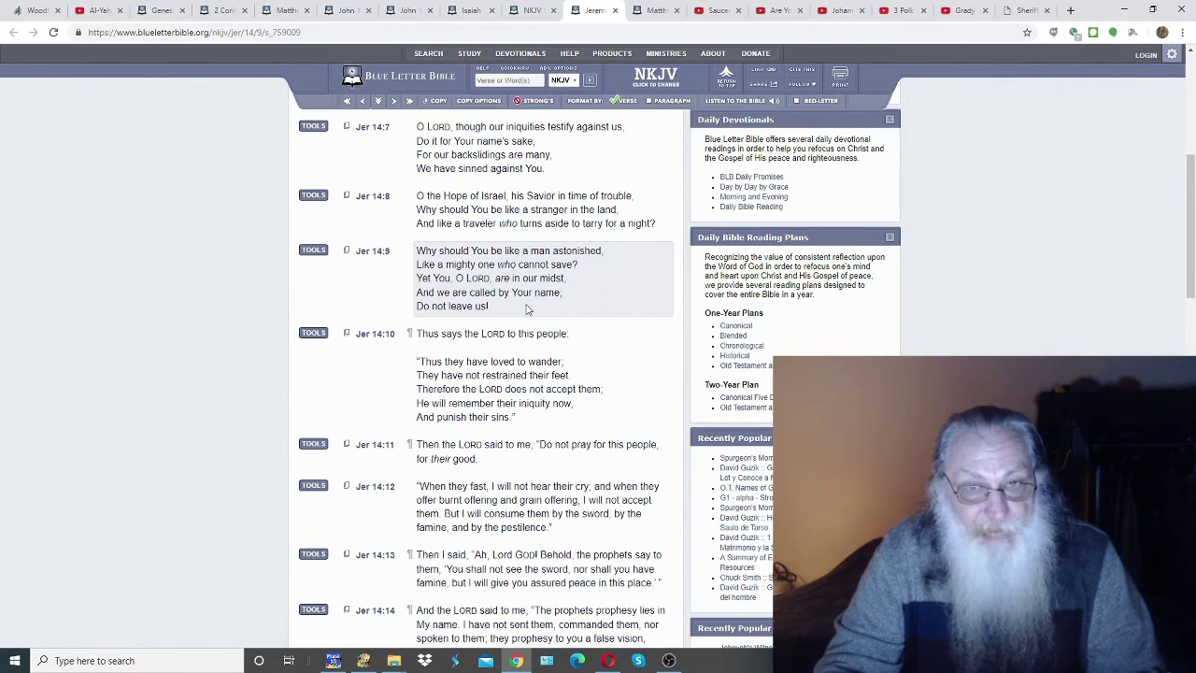
left_click_drag(508, 309, 417, 308)
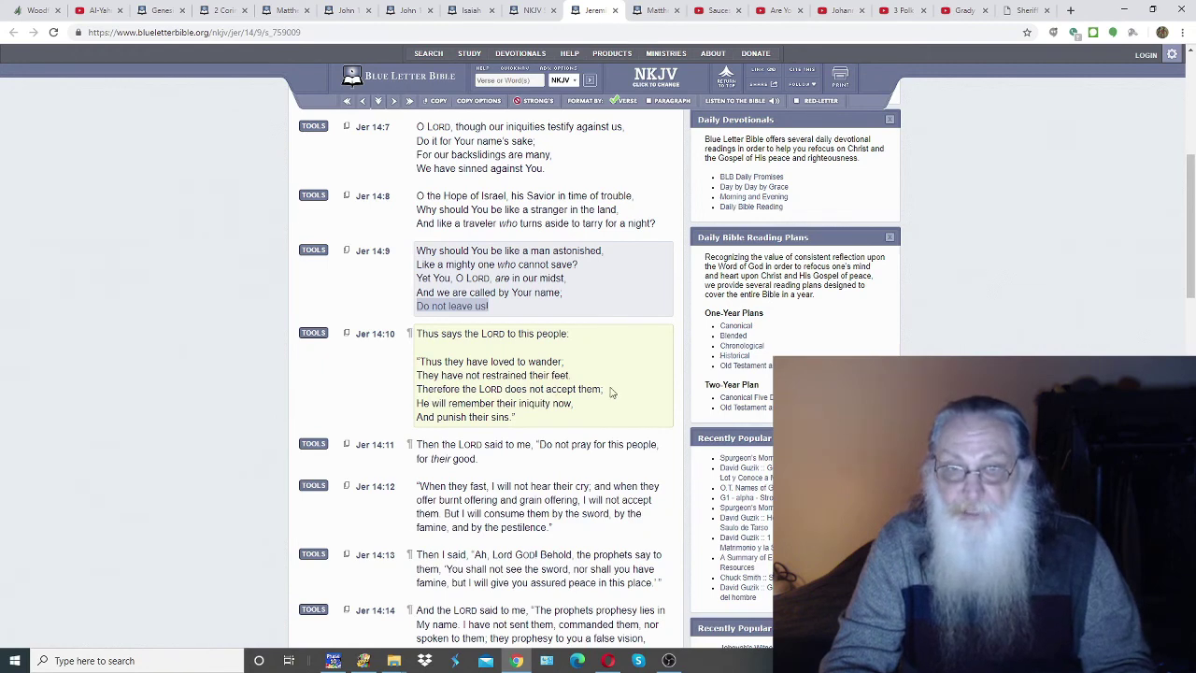
left_click_drag(612, 392, 527, 390)
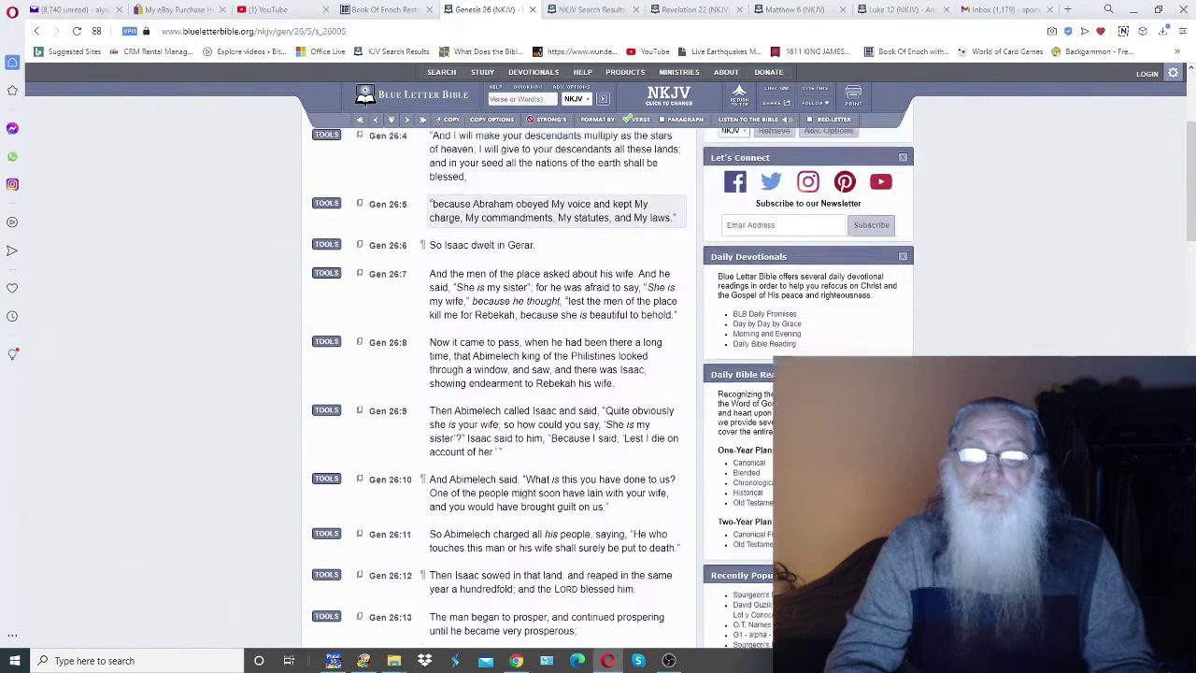
Step: Switch to the Genesis 26 page in Opera and highlight verse 5 phrase by phrase, from "because Abraham obeyed My voice" through "and My laws."
scroll(682, 345, "up", 1)
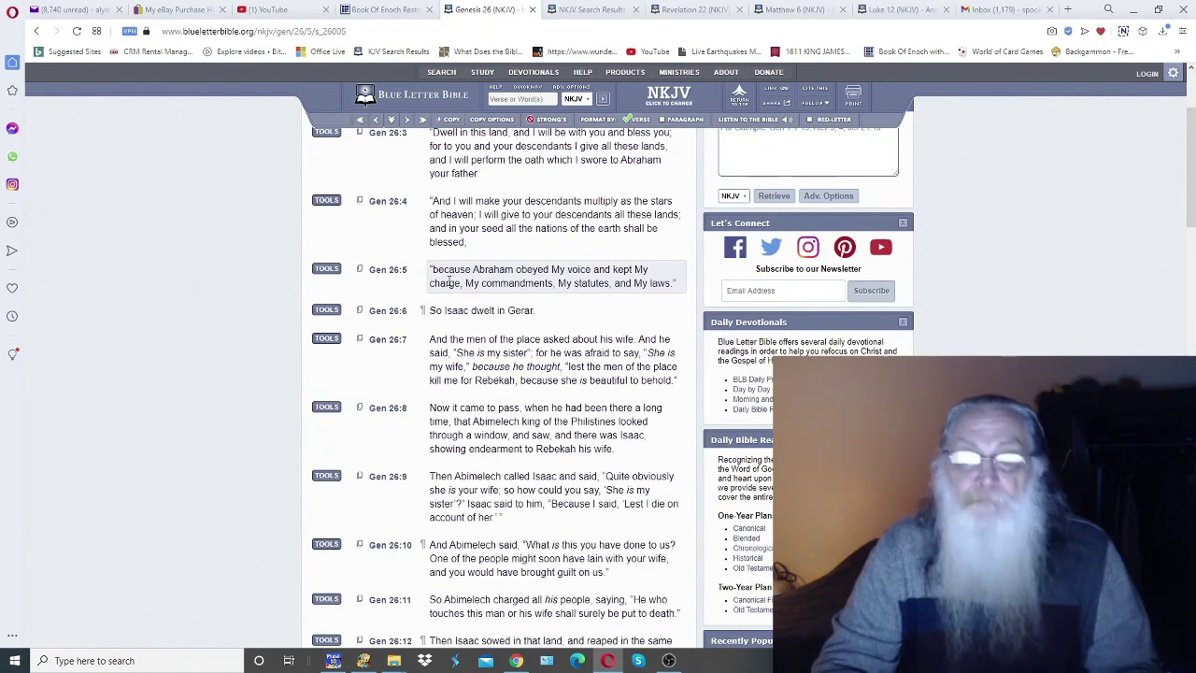
left_click_drag(433, 268, 462, 282)
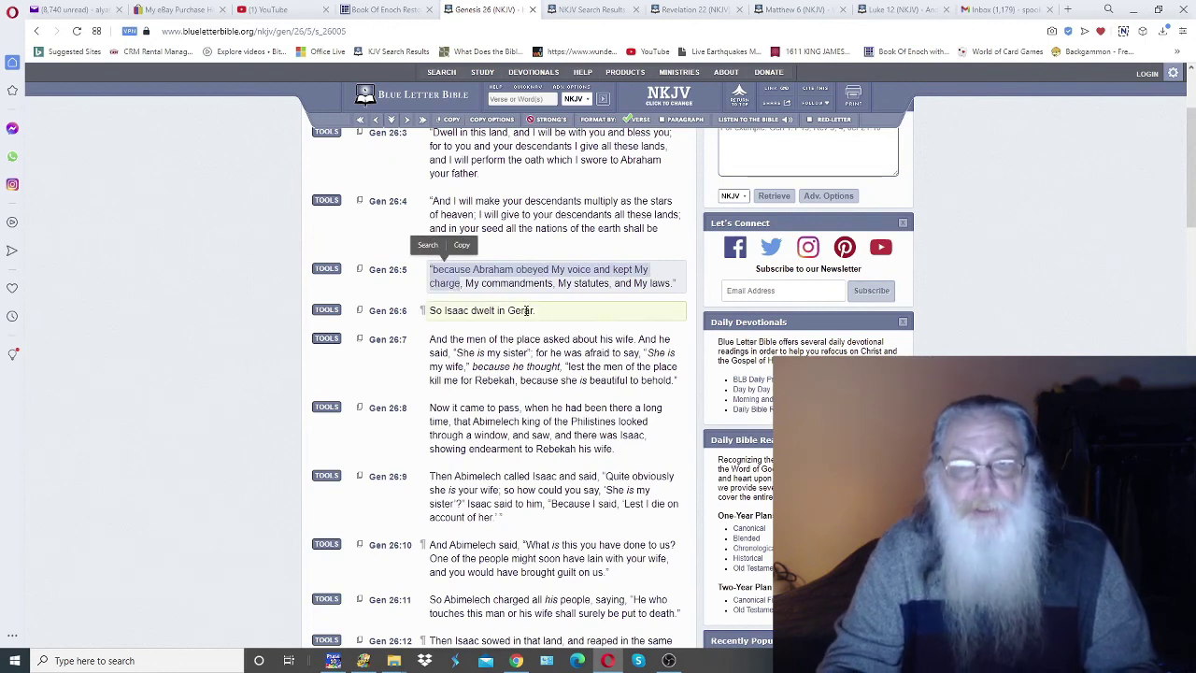
left_click(598, 294)
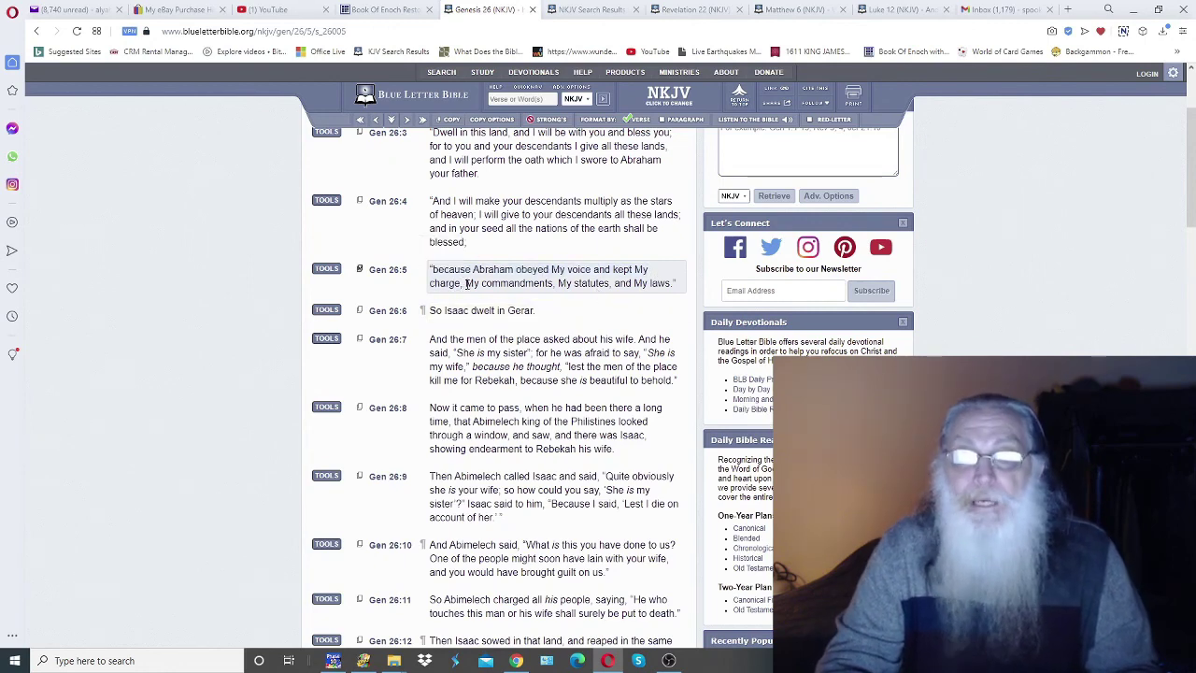
left_click_drag(465, 282, 553, 282)
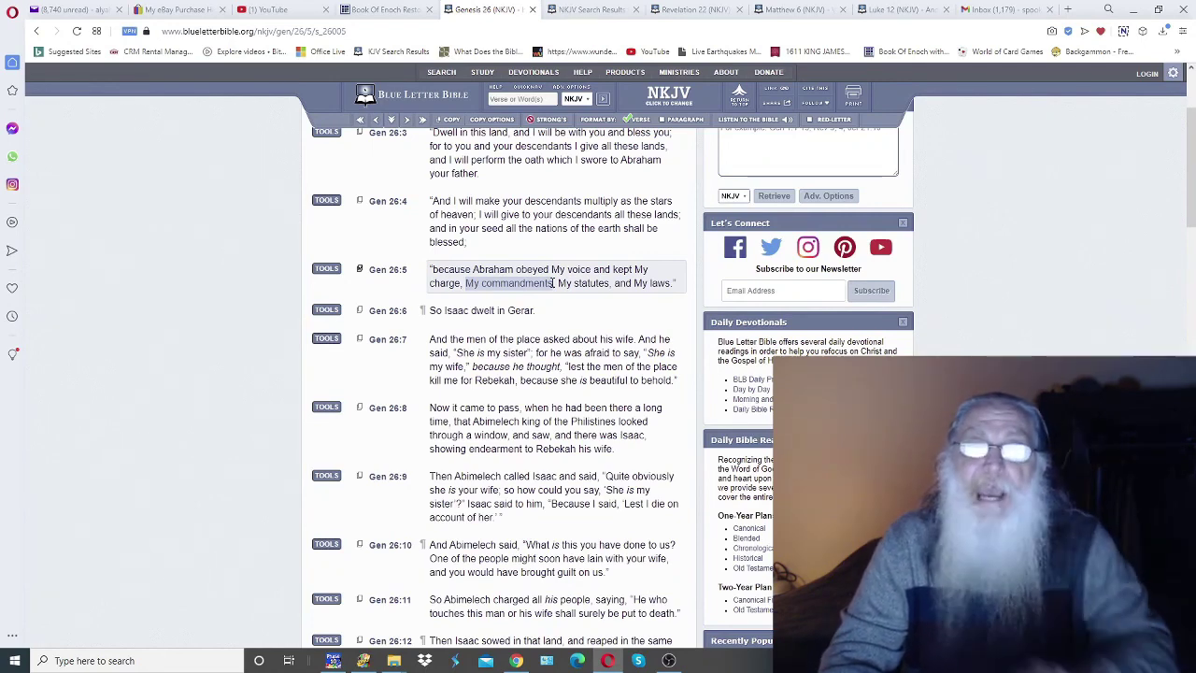
left_click_drag(553, 283, 617, 283)
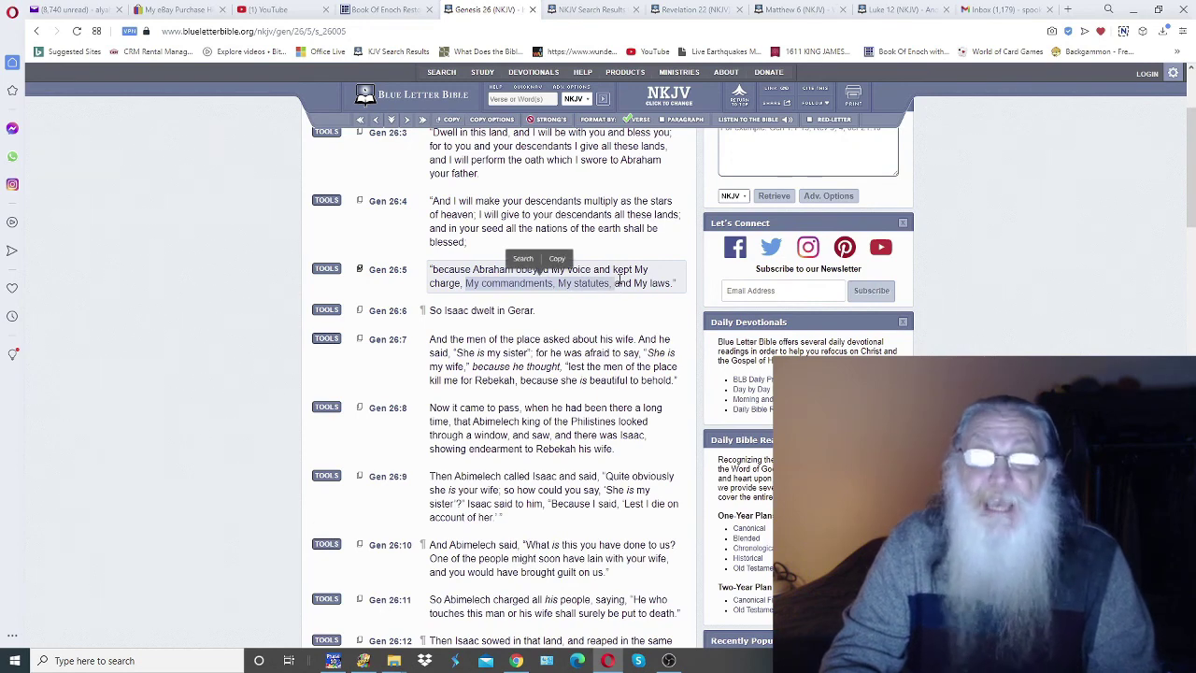
left_click(617, 283)
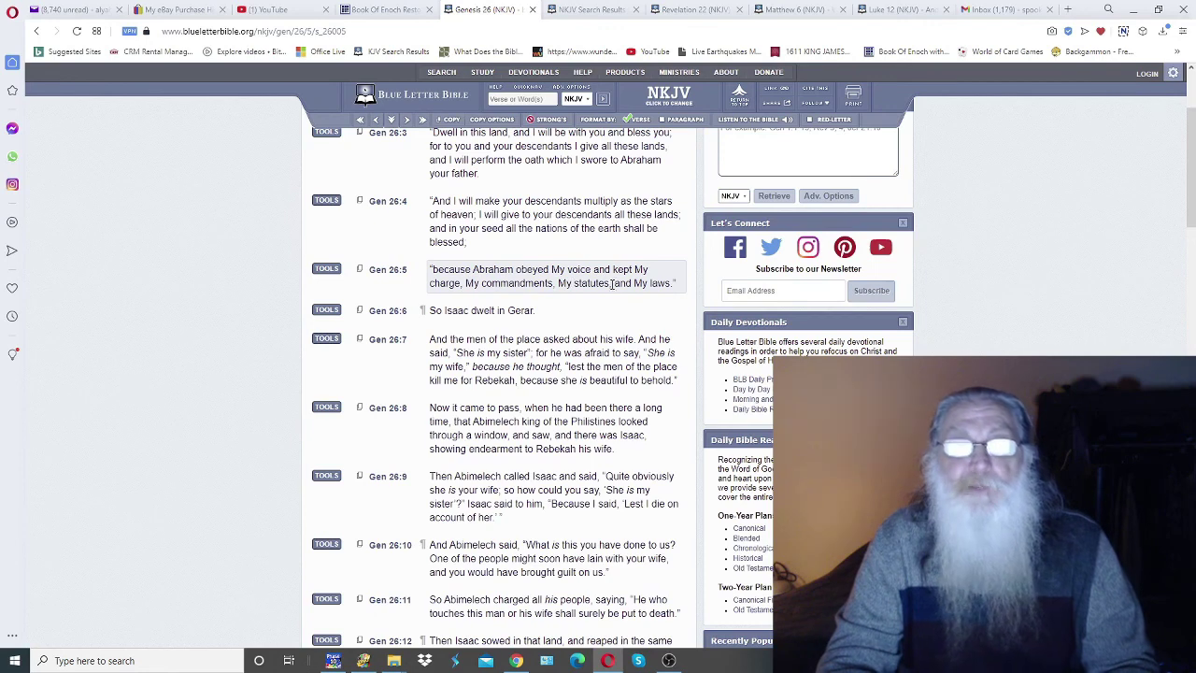
left_click_drag(612, 284, 684, 287)
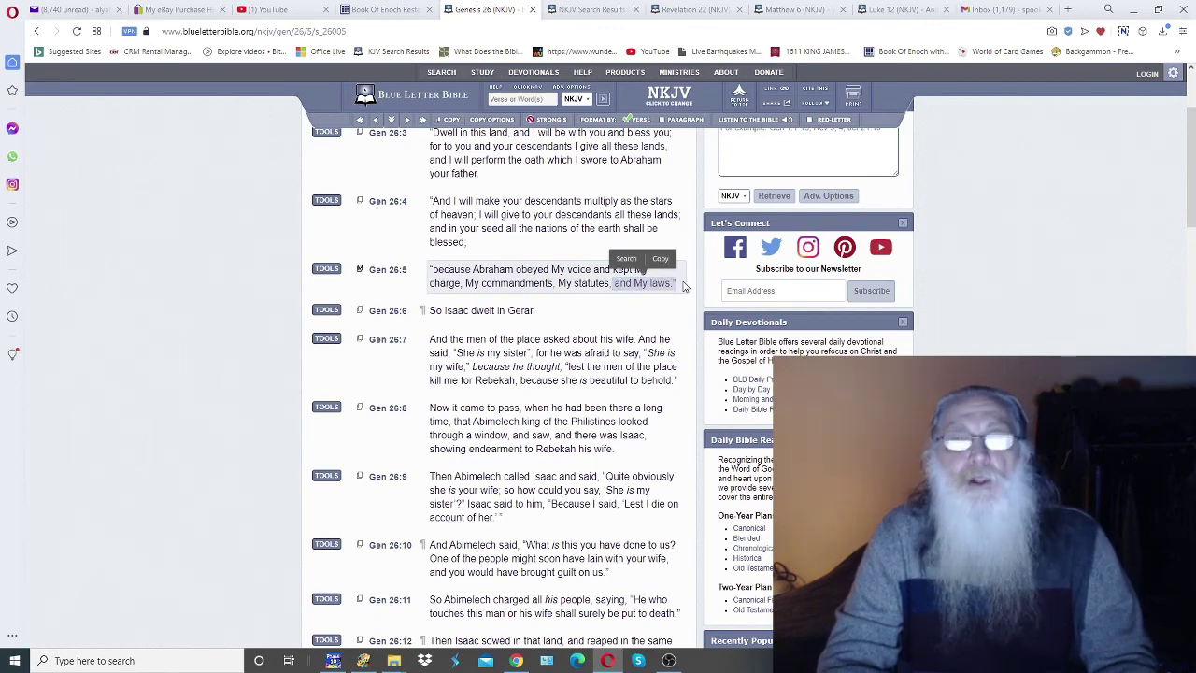
Step: Switch back to the Chrome window showing Jeremiah 14
scroll(1034, 265, "down", 1)
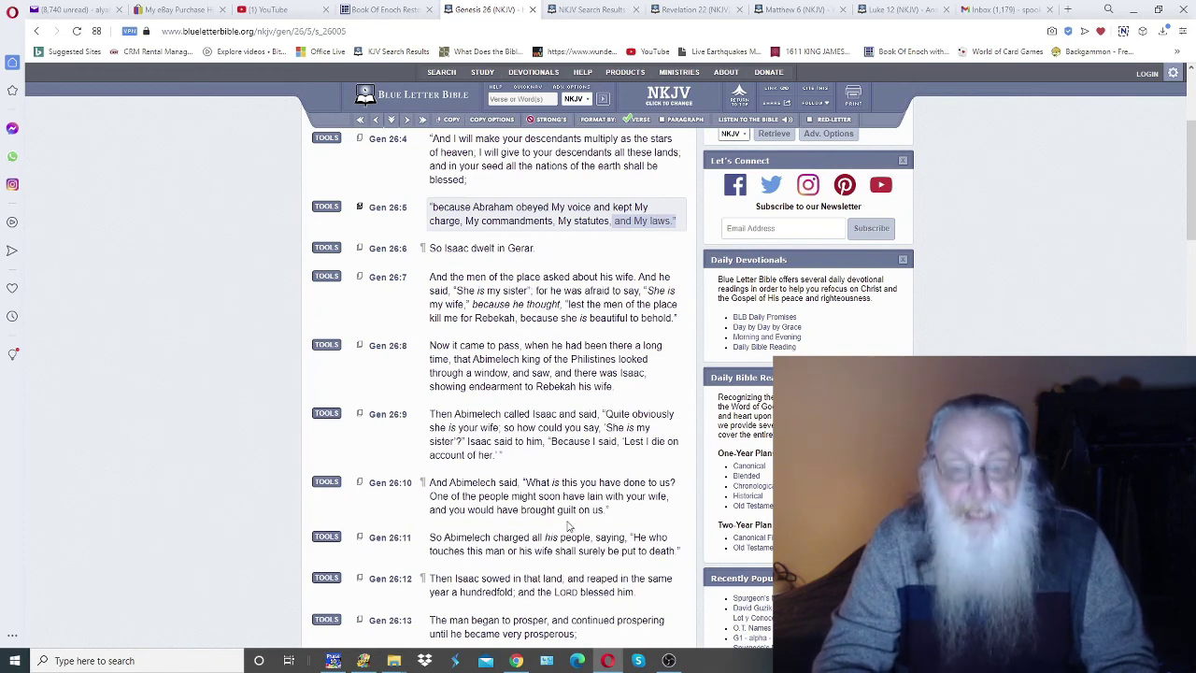
mouse_move(516, 661)
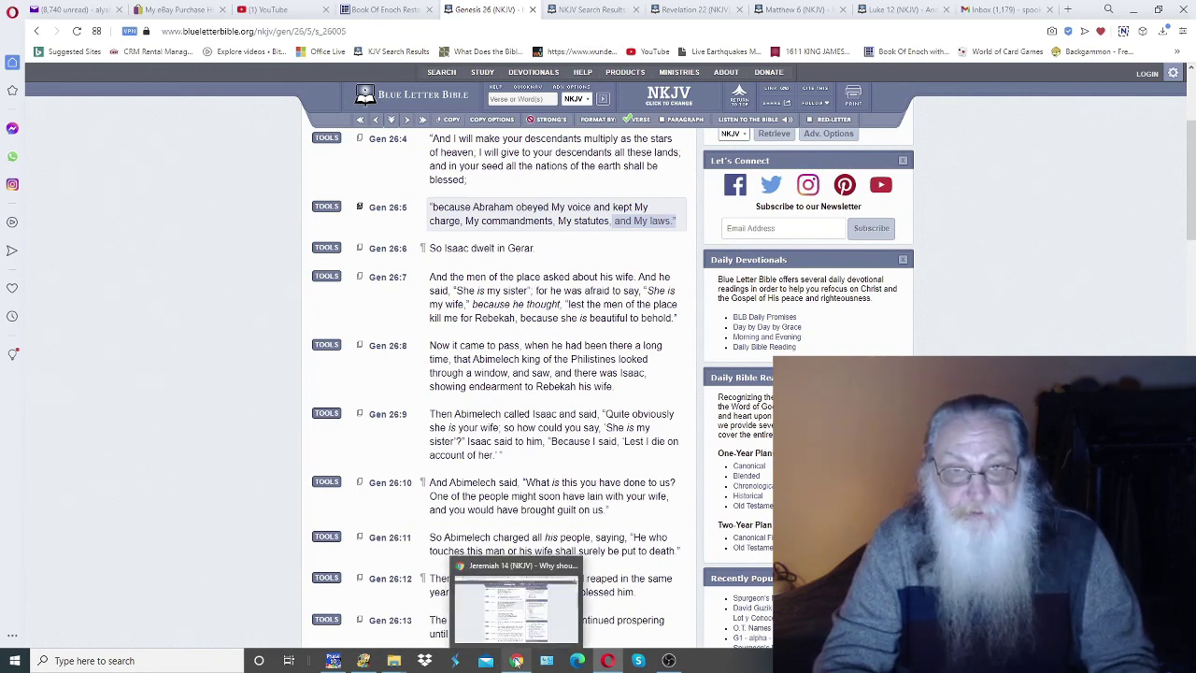